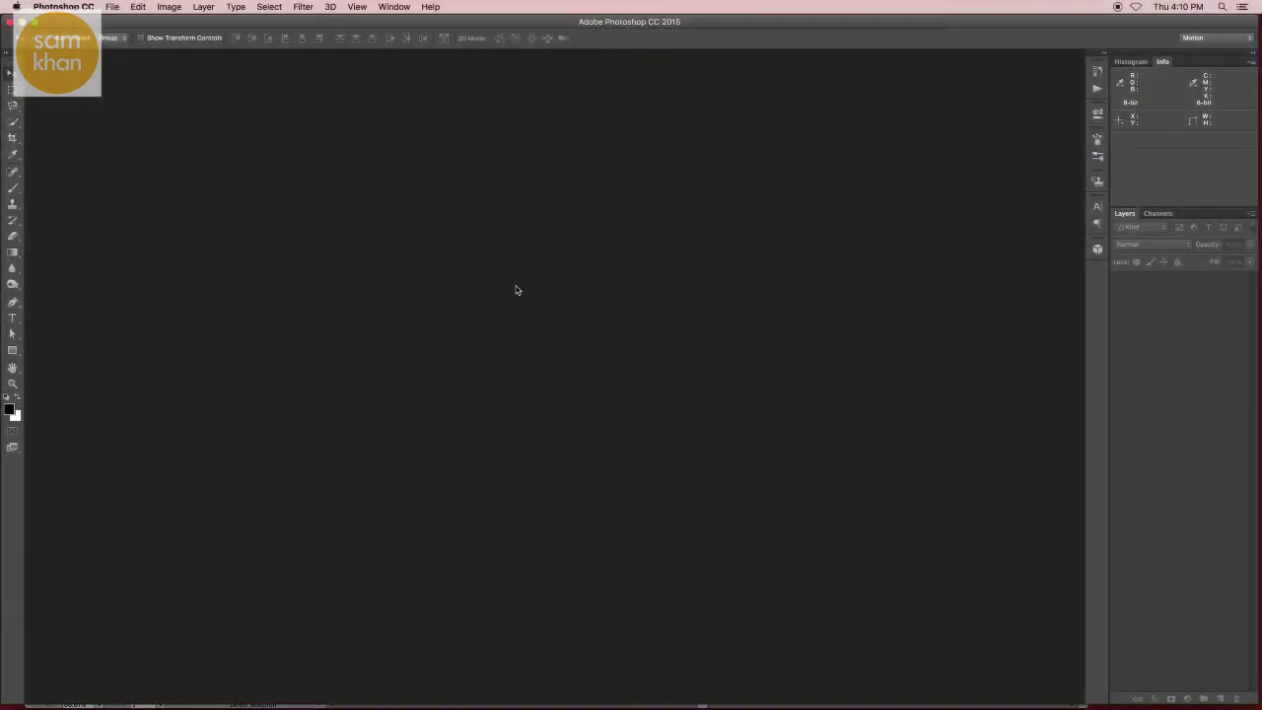
Open JPEG.jpg from the input folder through File > Open
key("super+o")
key("Escape")
left_click(124, 10)
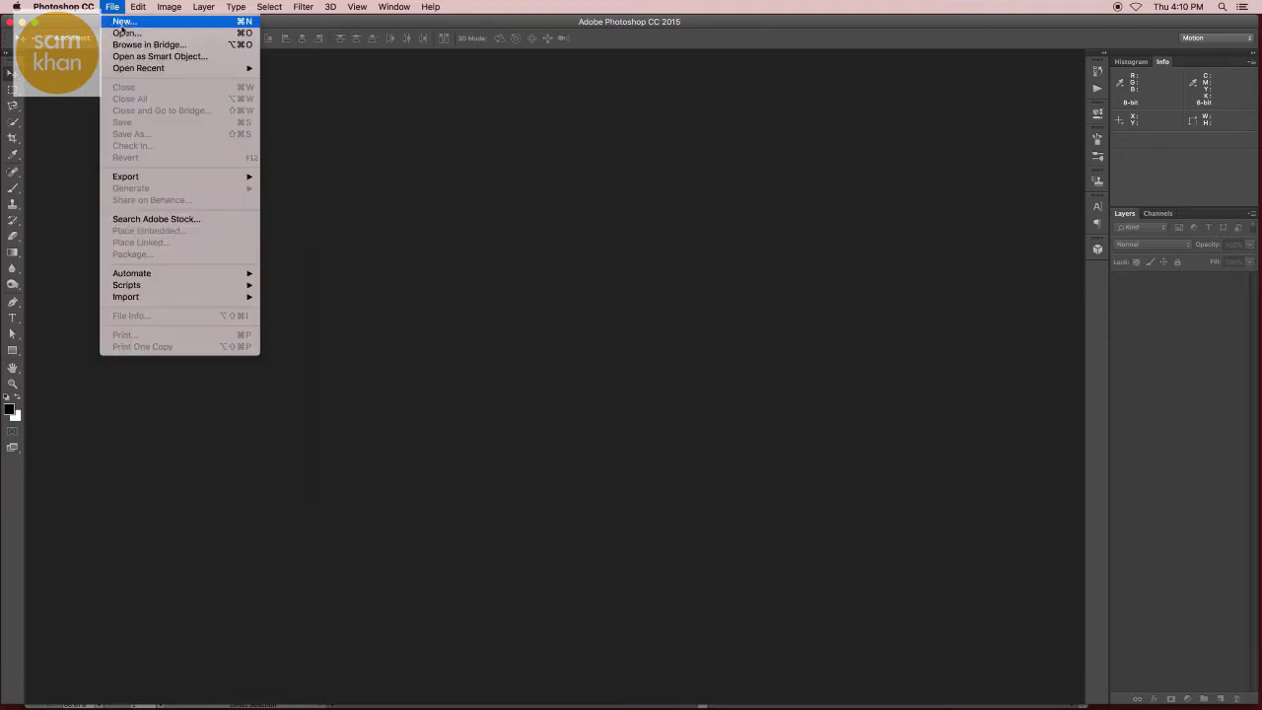
left_click(128, 37)
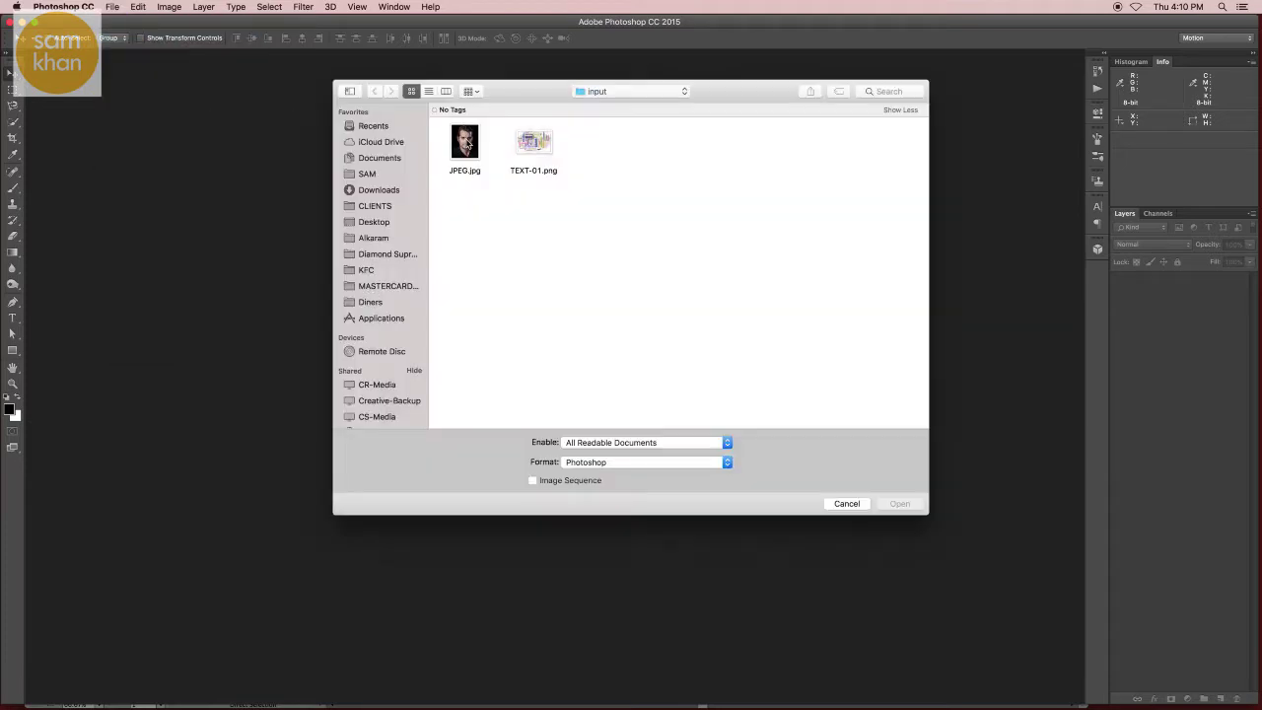
left_click(470, 144)
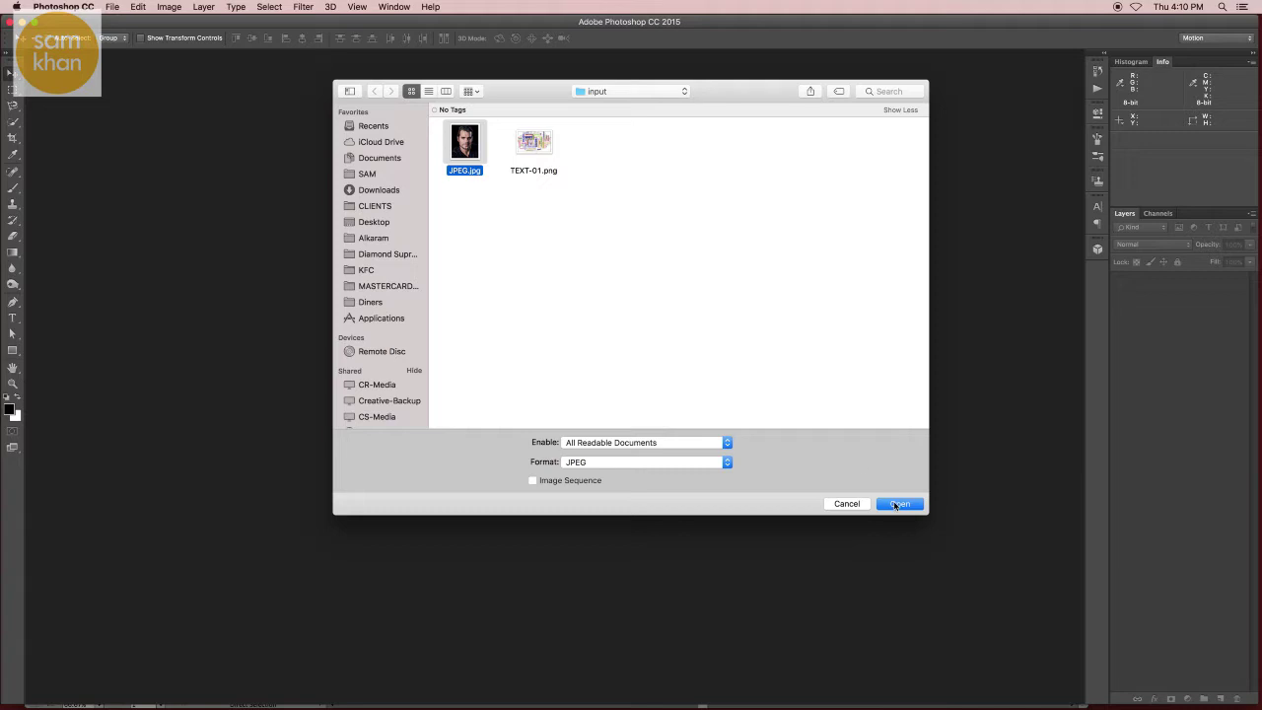
left_click(895, 505)
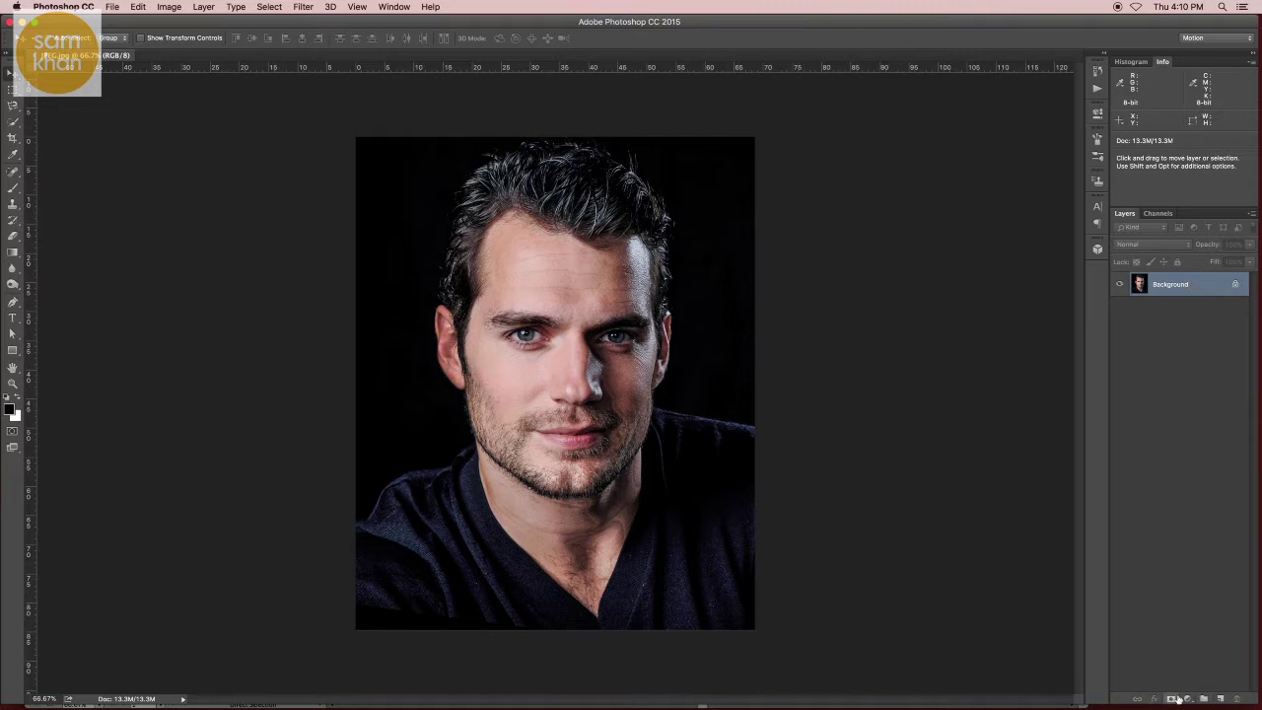
Add a Hue/Saturation adjustment layer with Saturation -100 to make the portrait black and white
left_click(1185, 699)
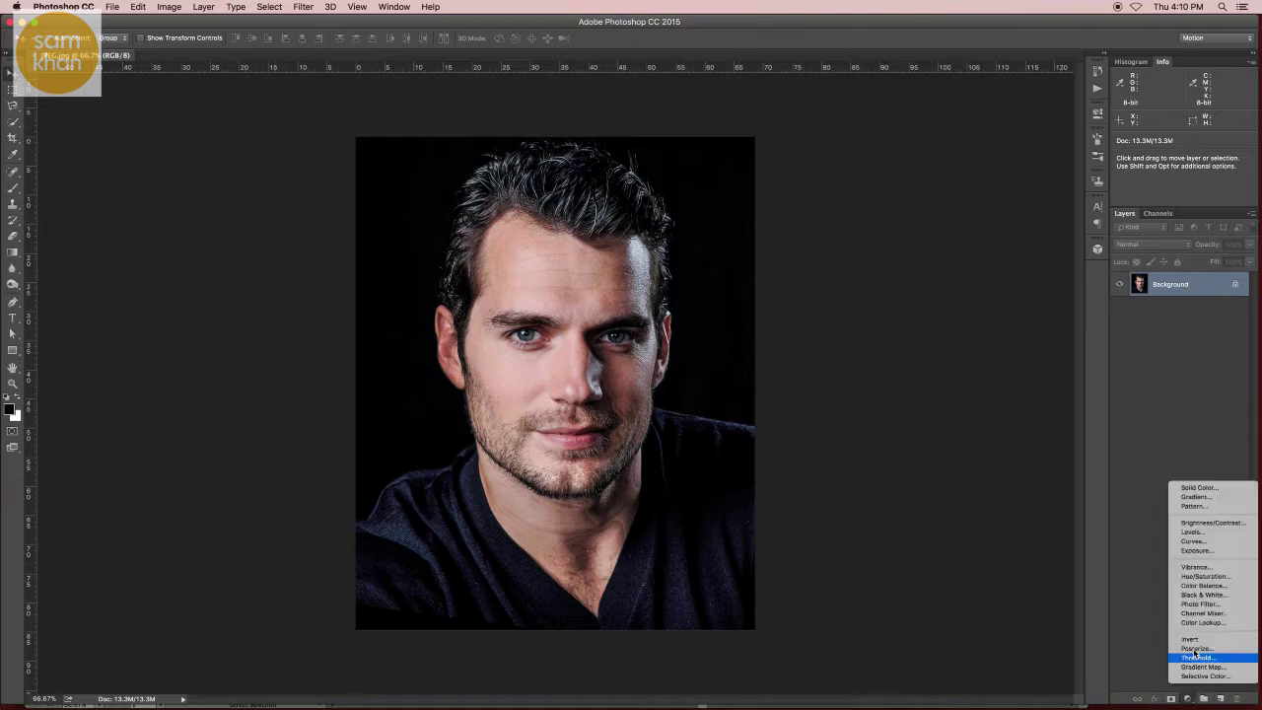
left_click(1203, 578)
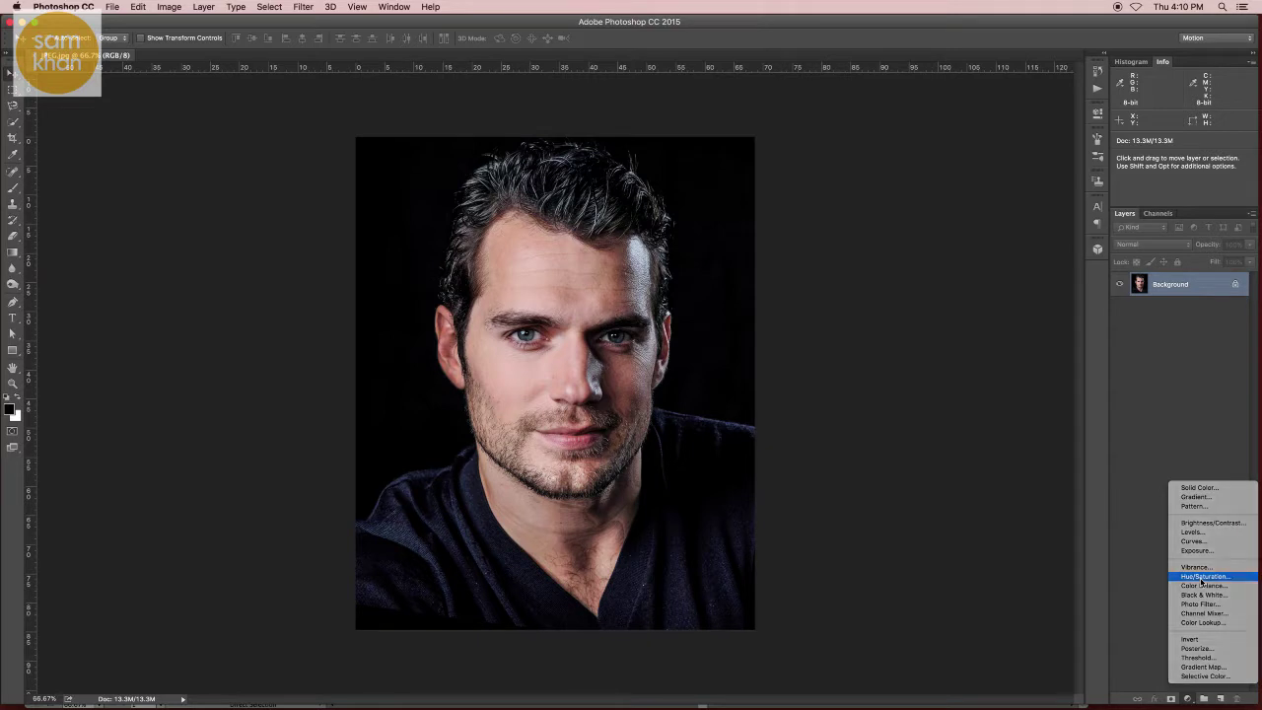
left_click_drag(1012, 215, 936, 217)
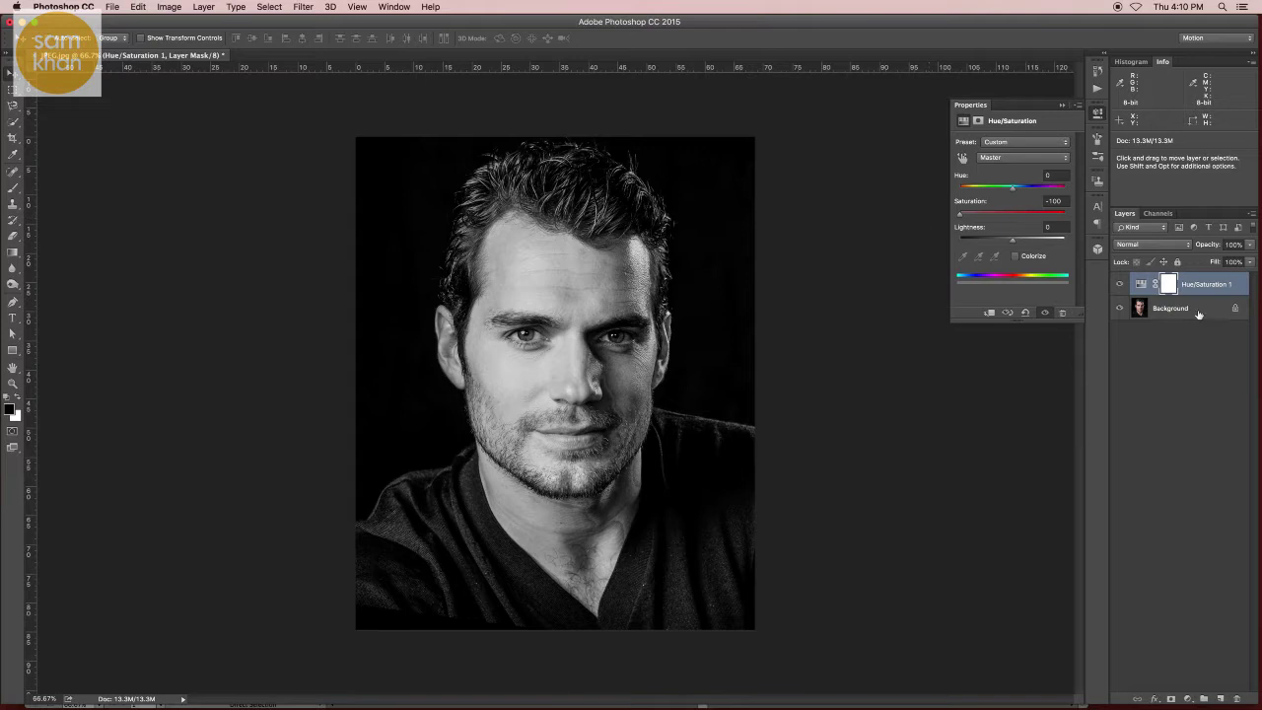
left_click(1195, 284)
left_click(1096, 115)
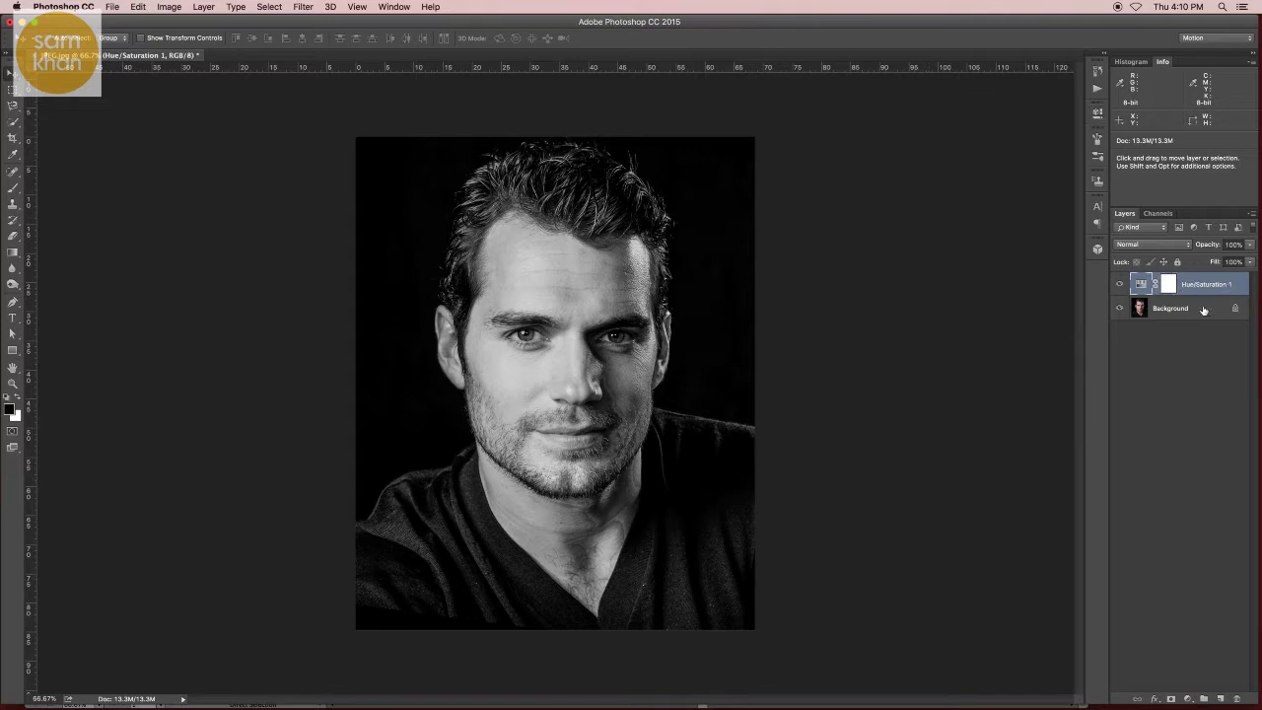
Duplicate the adjustment and Background layers and merge the copies into one grayscale layer
left_click(1203, 310, "shift")
left_click_drag(1204, 309, 1222, 693)
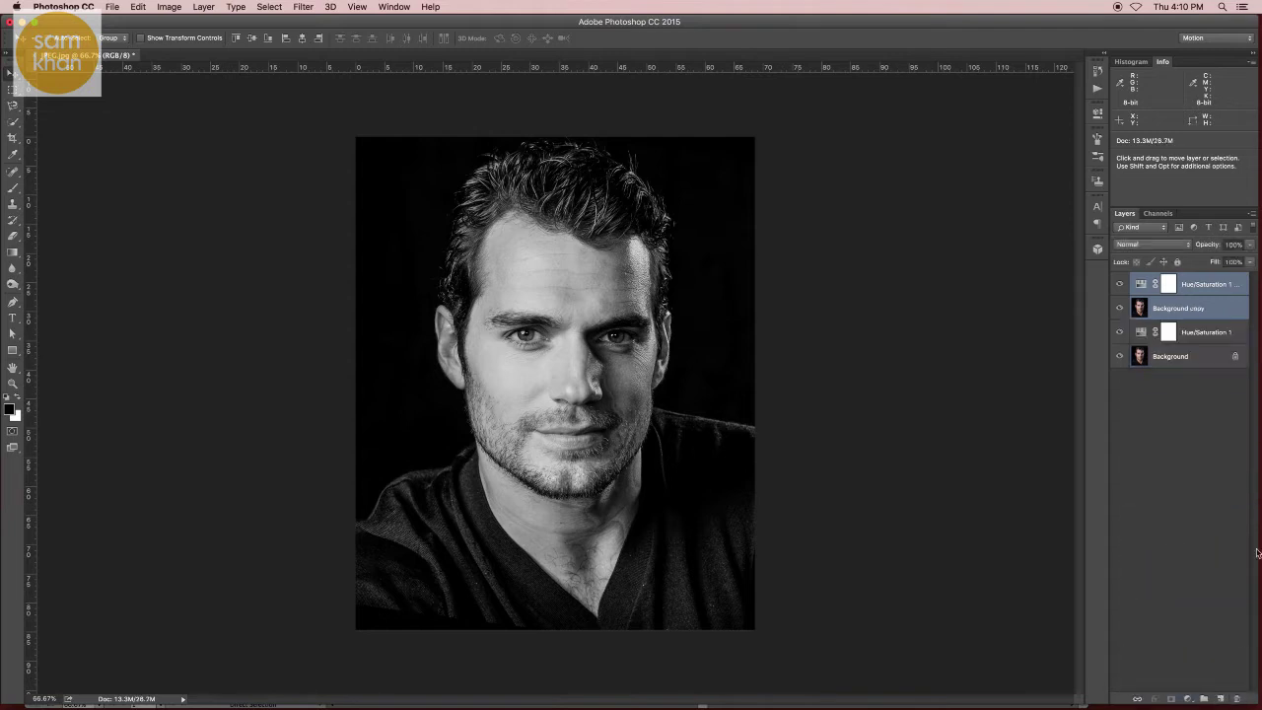
left_click(1251, 216)
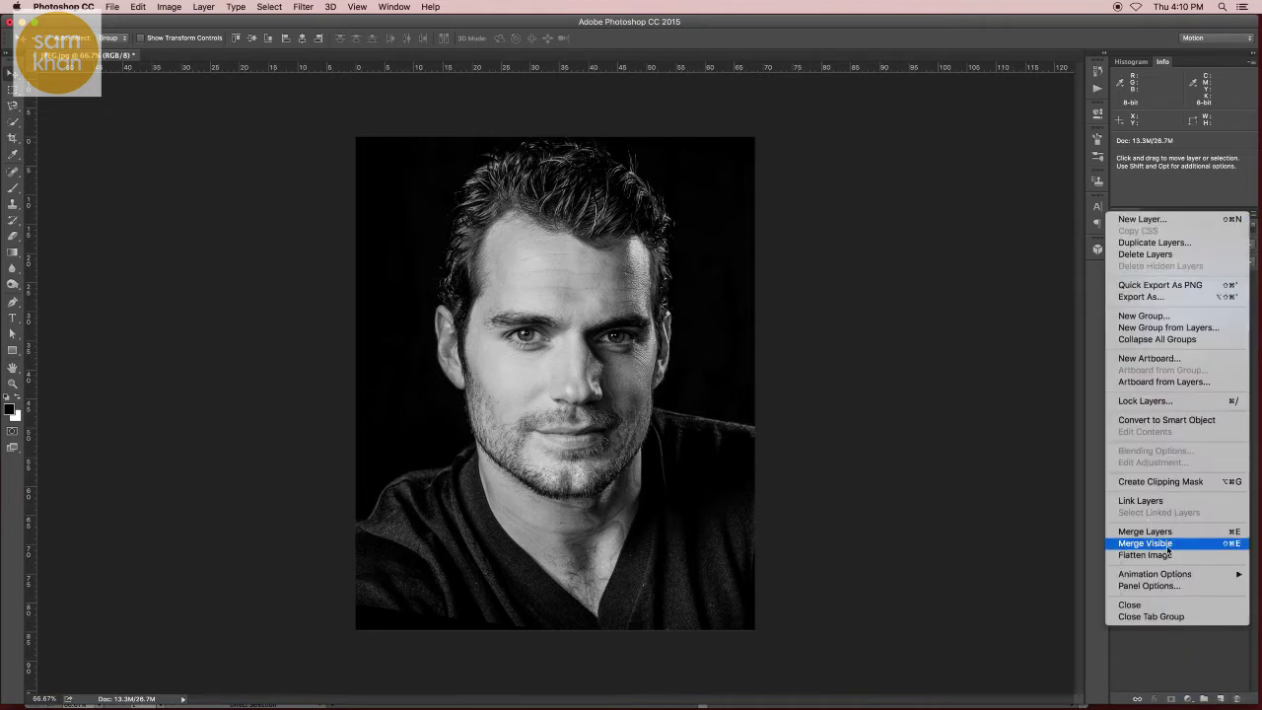
left_click(1172, 531)
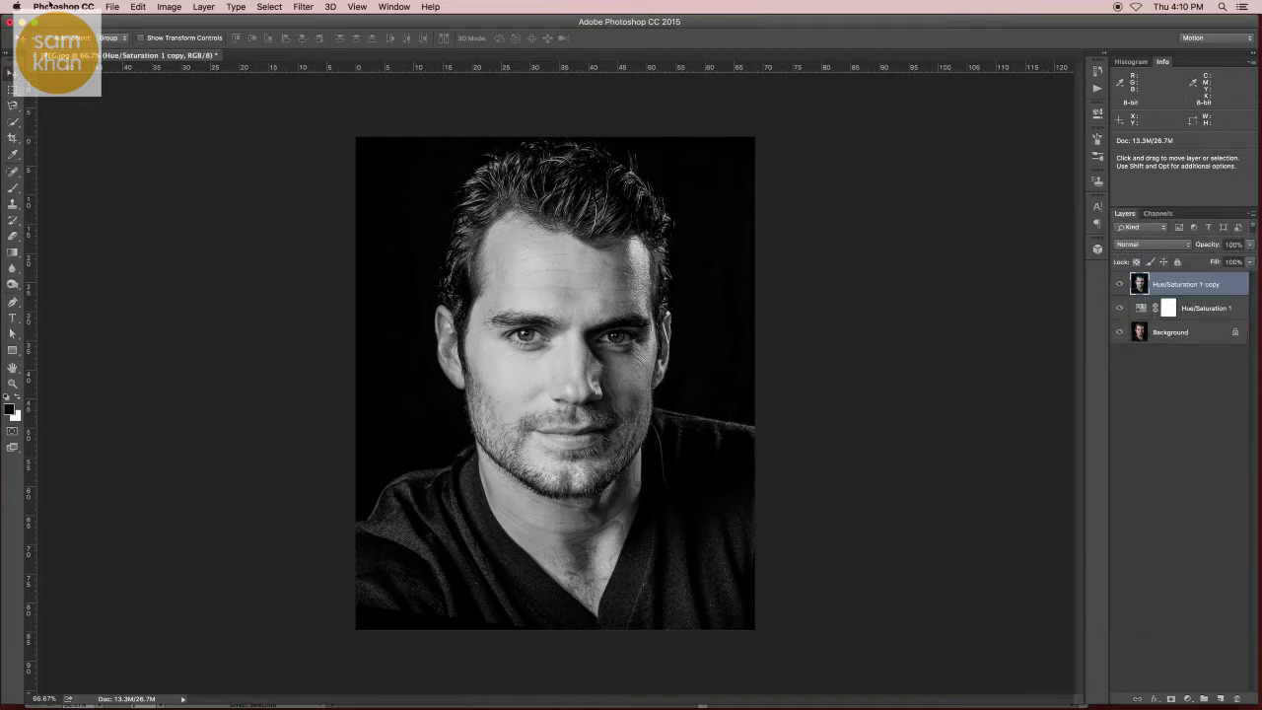
left_click(169, 8)
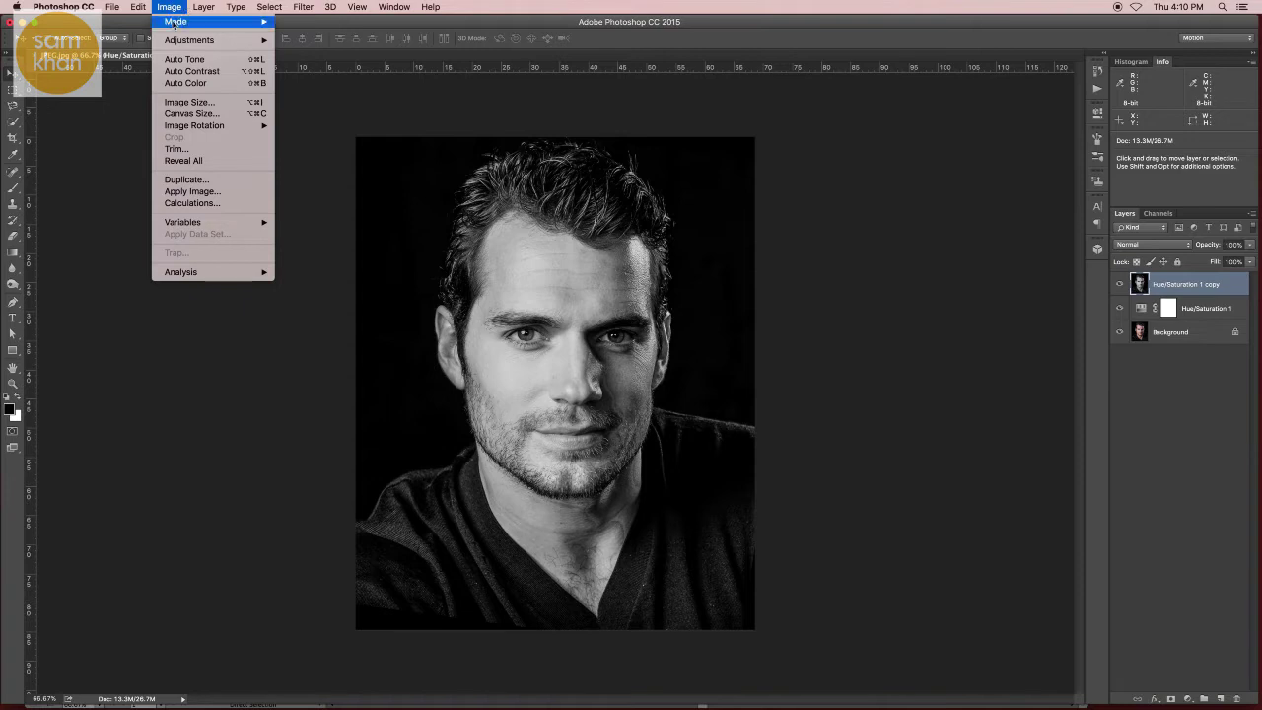
Apply a 3.7-pixel Gaussian Blur to the merged Hue/Saturation 1 copy layer
mouse_move(177, 21)
left_click(307, 8)
mouse_move(309, 153)
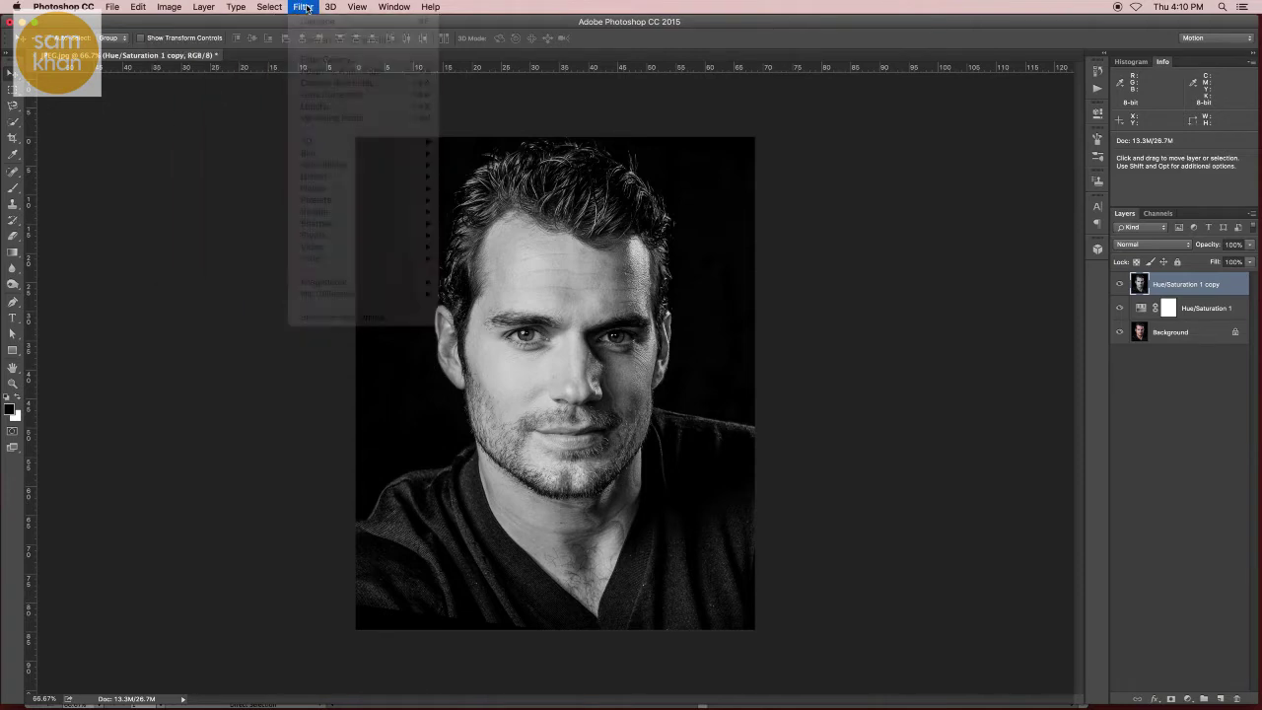
left_click(305, 7)
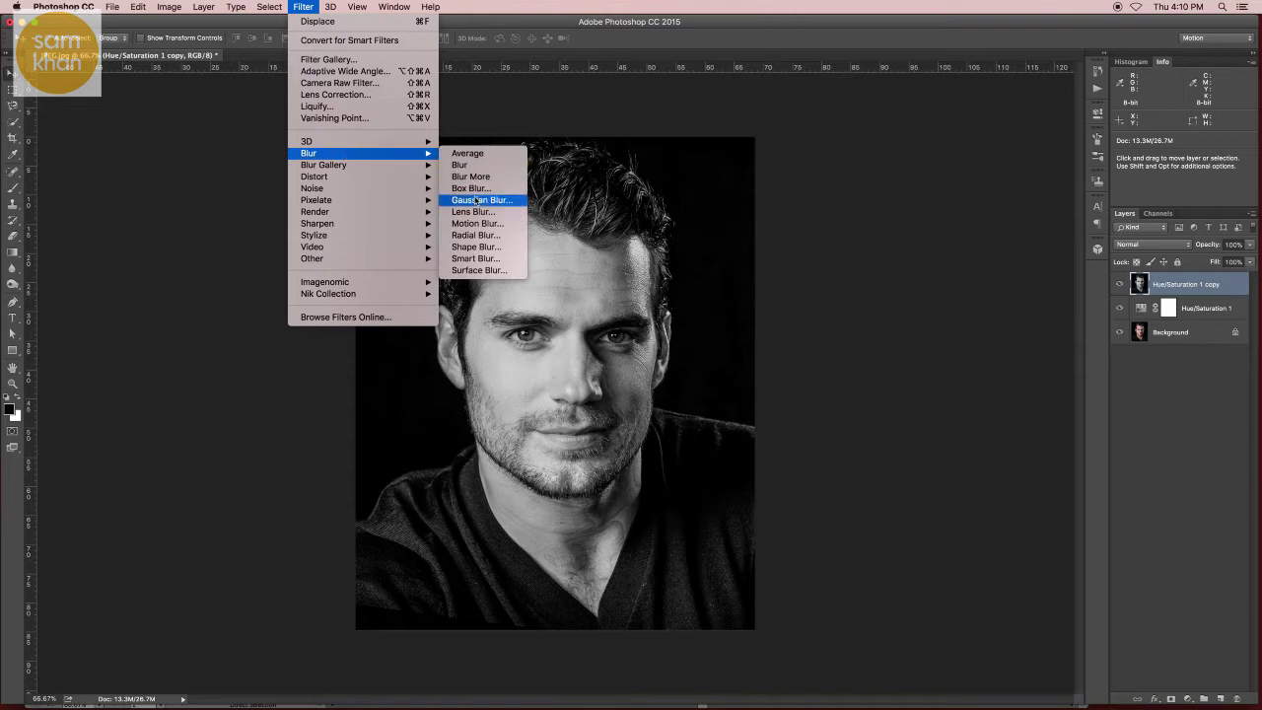
left_click(480, 201)
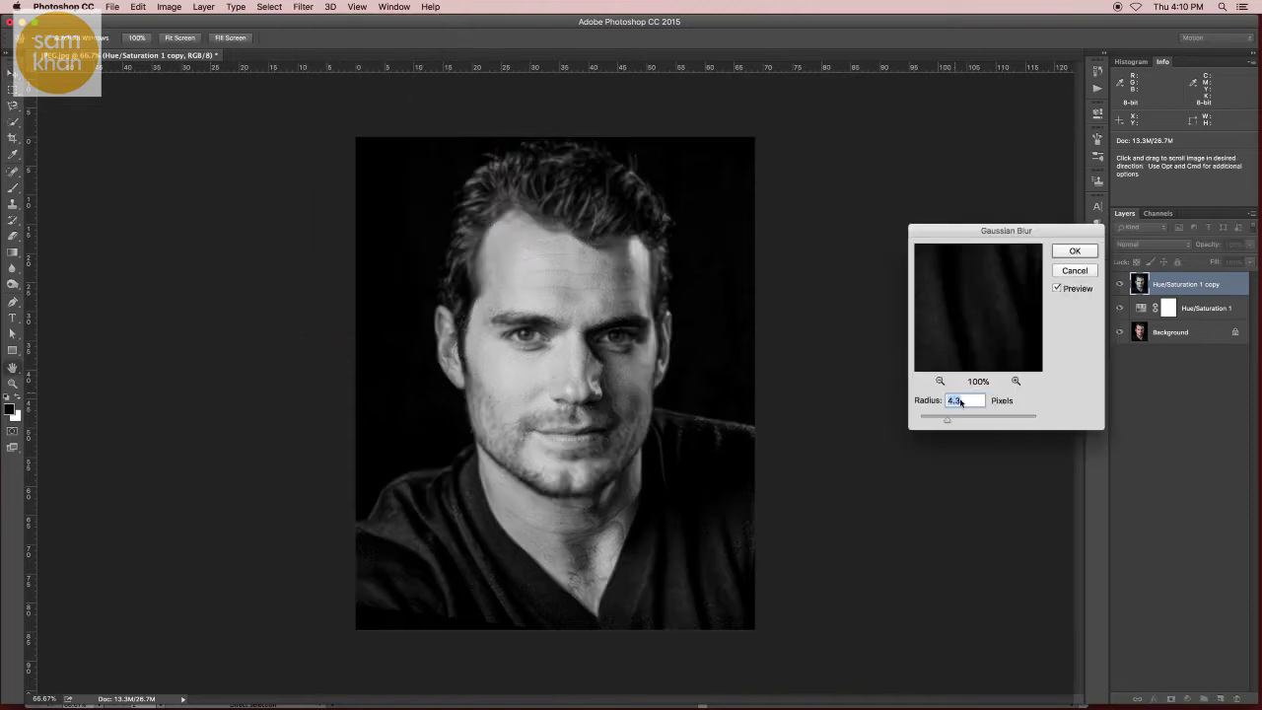
left_click_drag(928, 422, 931, 422)
left_click_drag(641, 426, 679, 423)
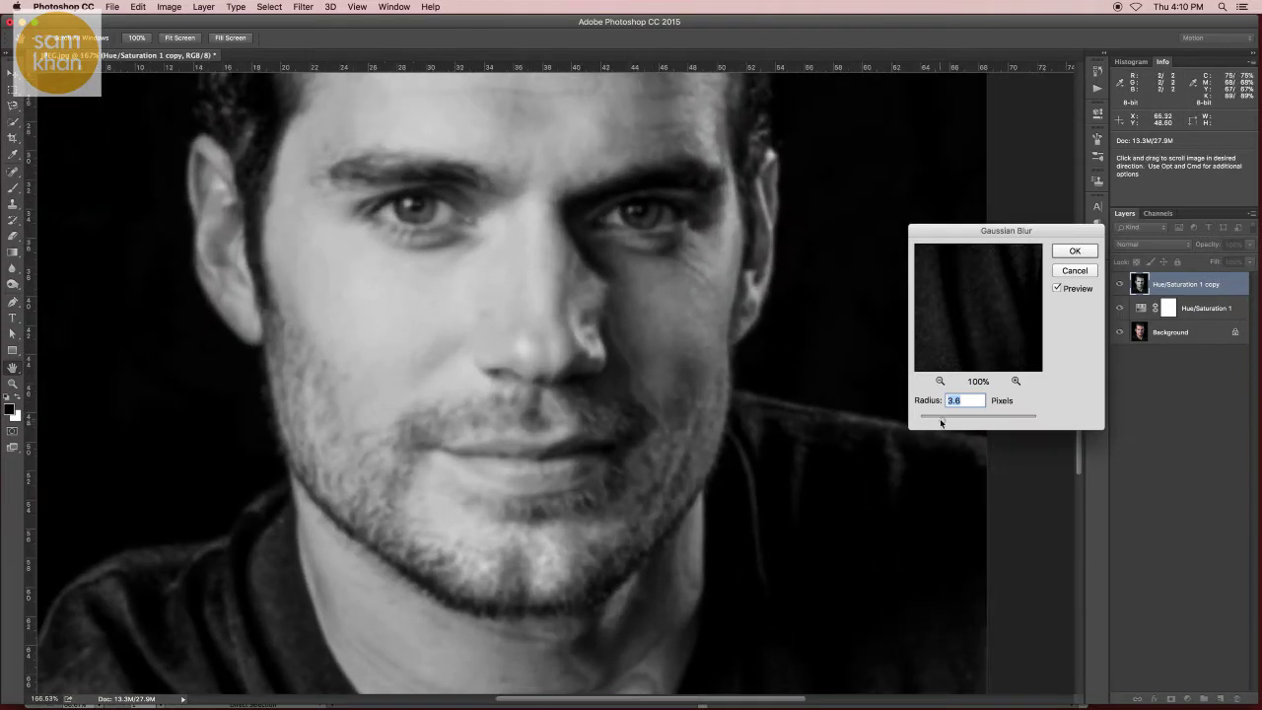
left_click_drag(943, 423, 947, 423)
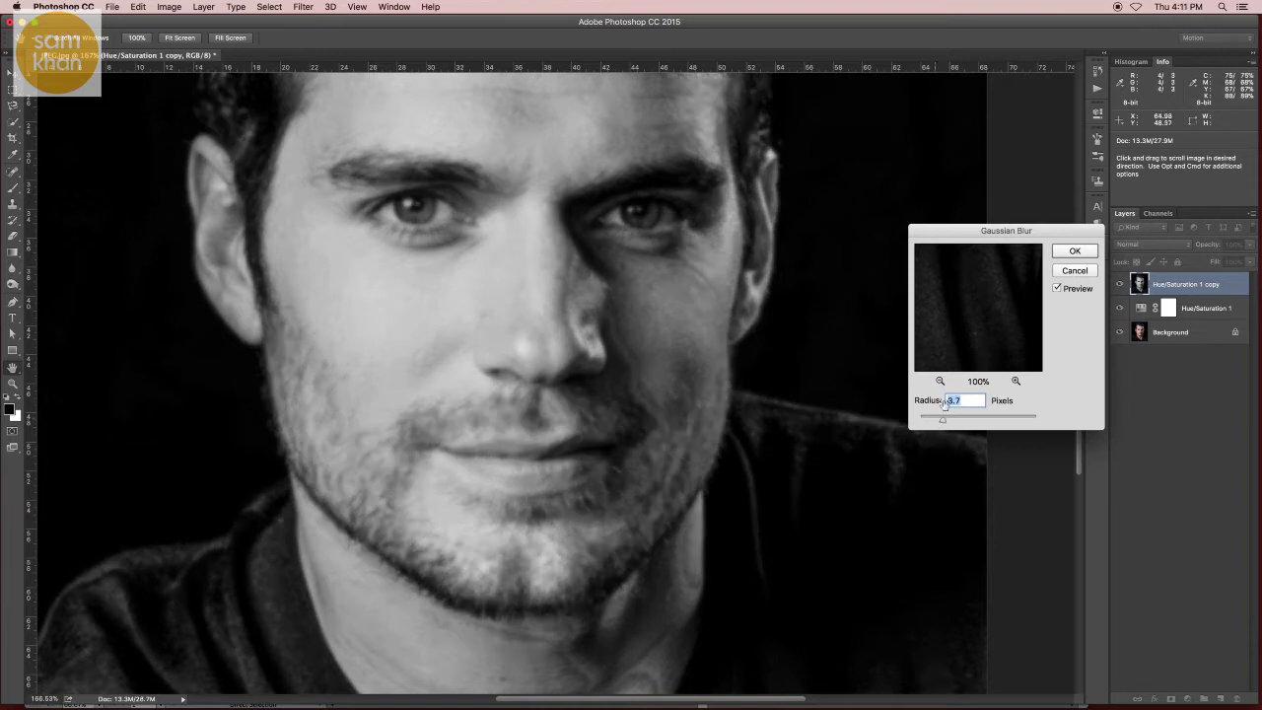
left_click(1075, 252)
key("ctrl+0")
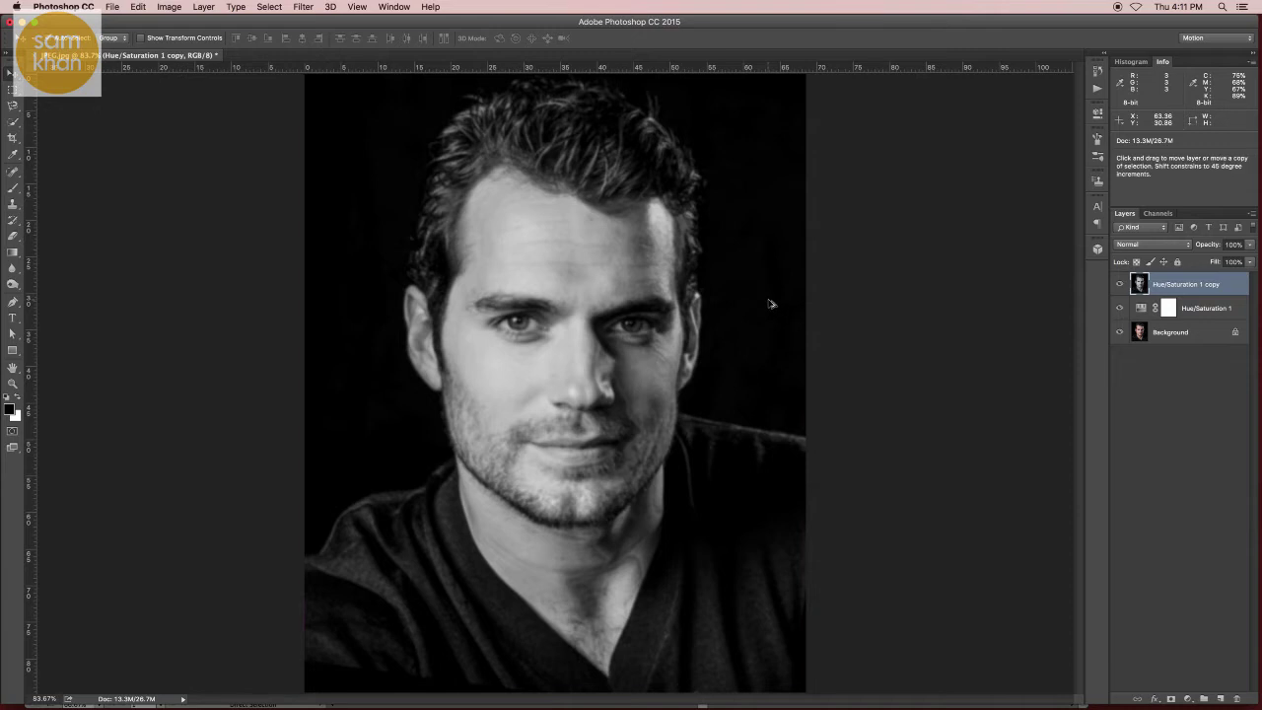
Save the image as Displacement.psd in Photoshop format in the input folder
key("ctrl+shift+s")
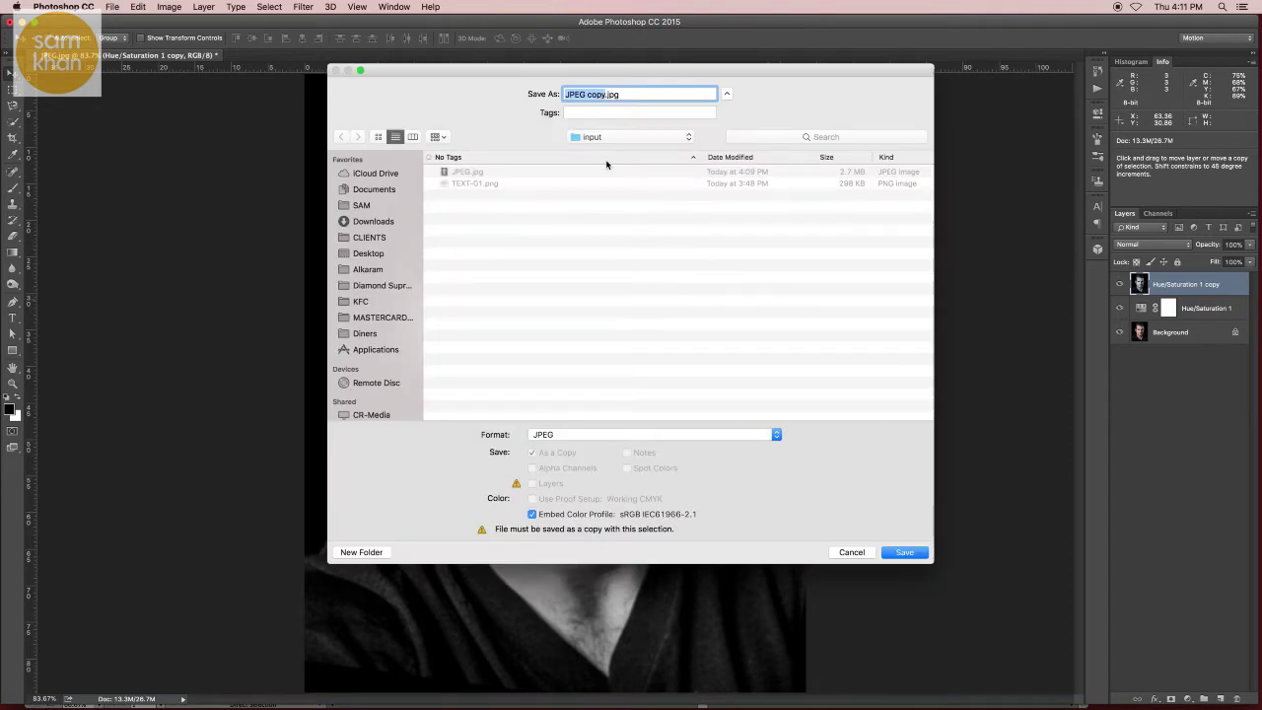
left_click(565, 434)
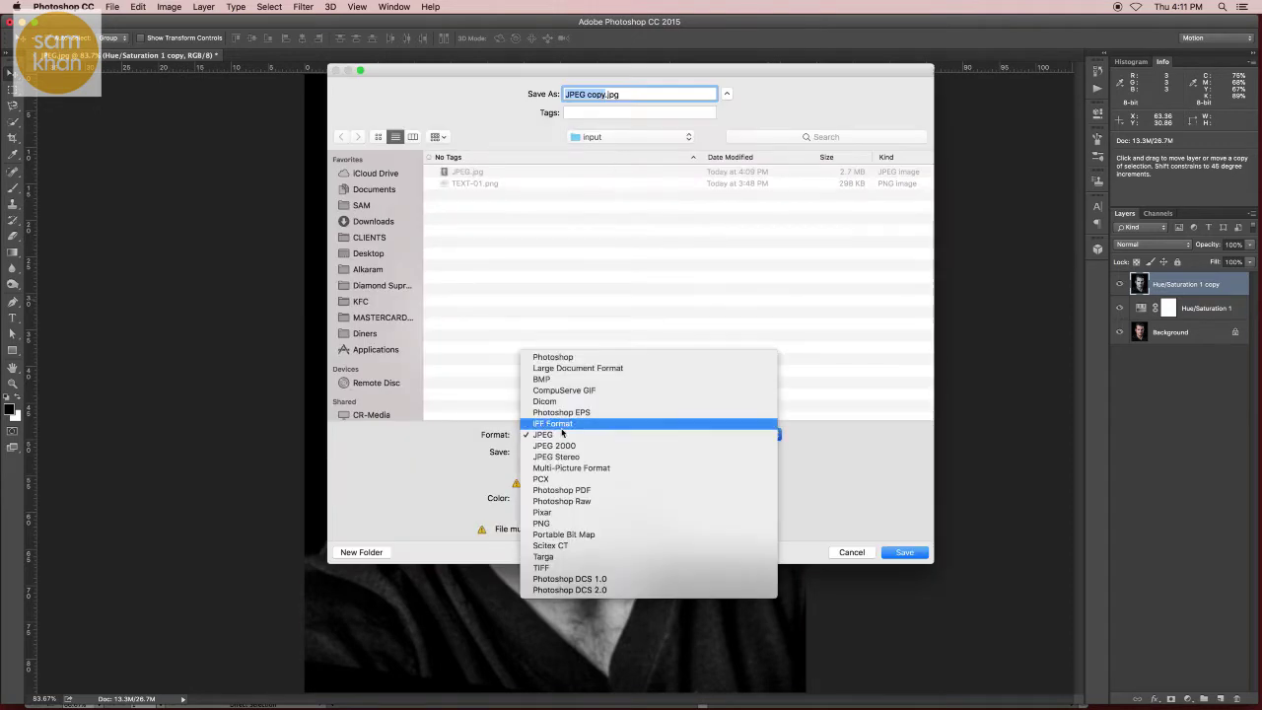
left_click(556, 358)
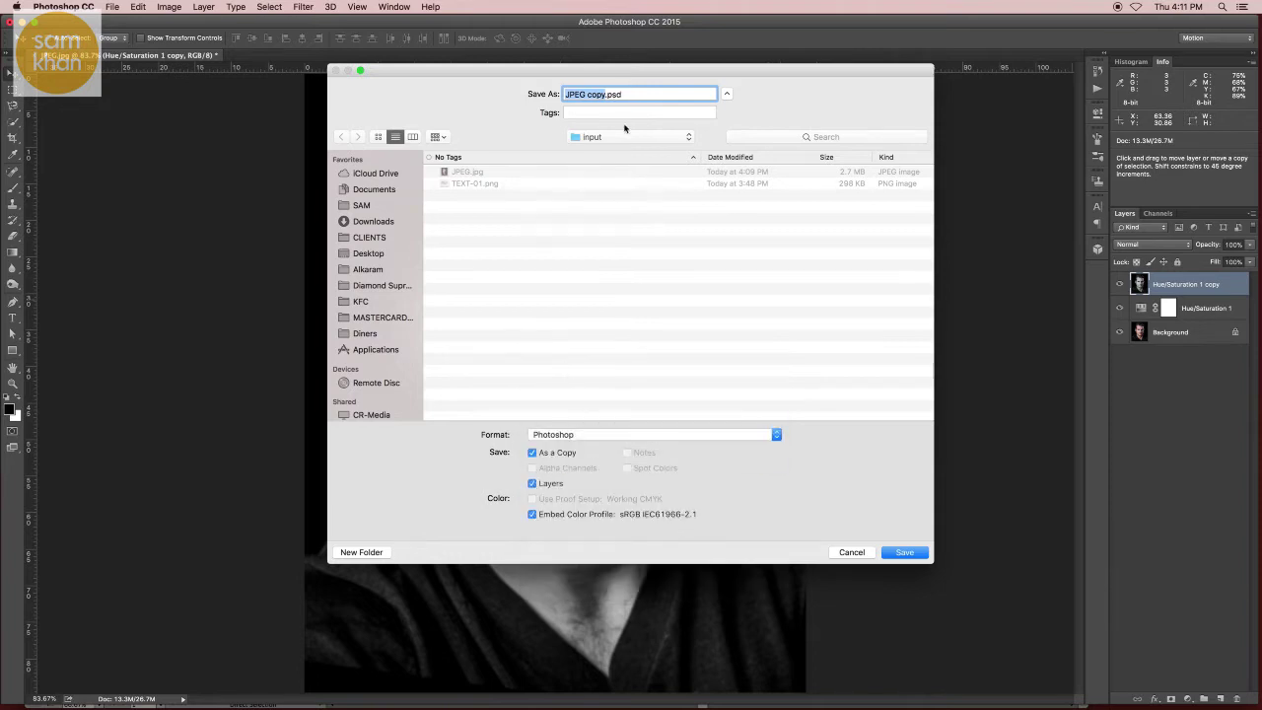
type("Displacement")
left_click(905, 554)
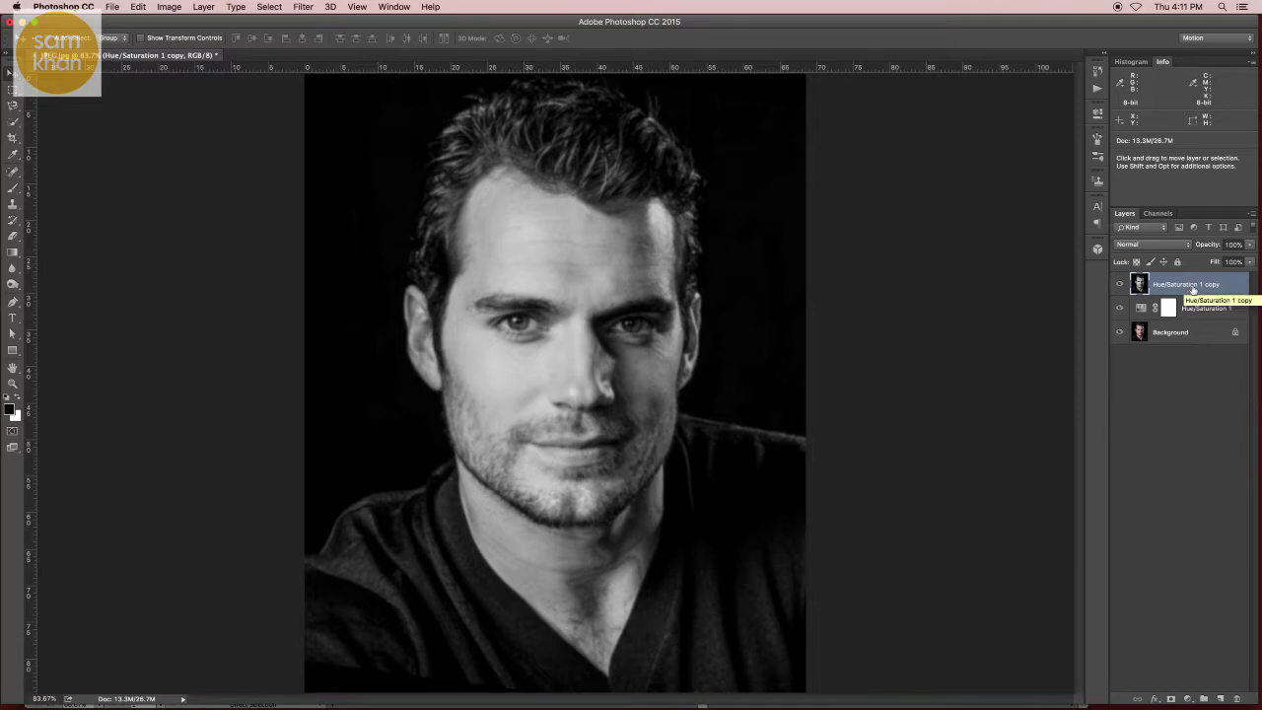
Drag the blurred Hue/Saturation 1 copy layer to the Layers panel trash
left_click_drag(1193, 288, 1199, 664)
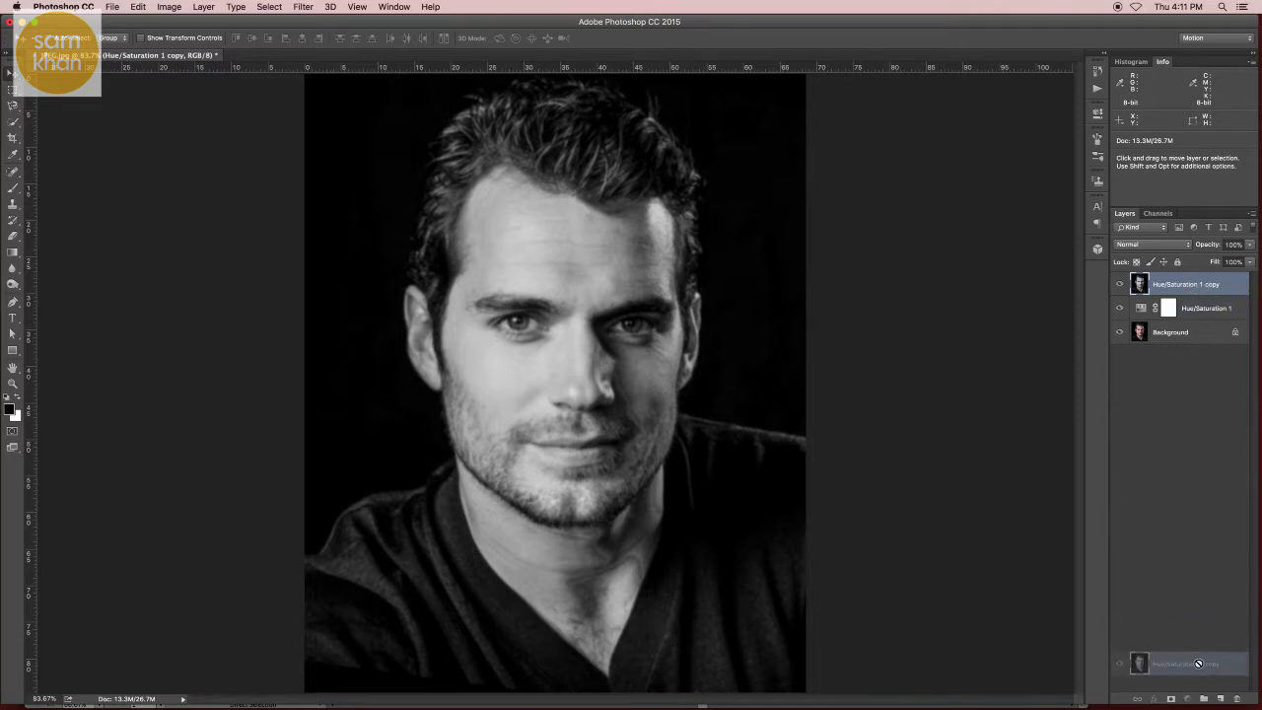
left_click_drag(1200, 663, 1238, 698)
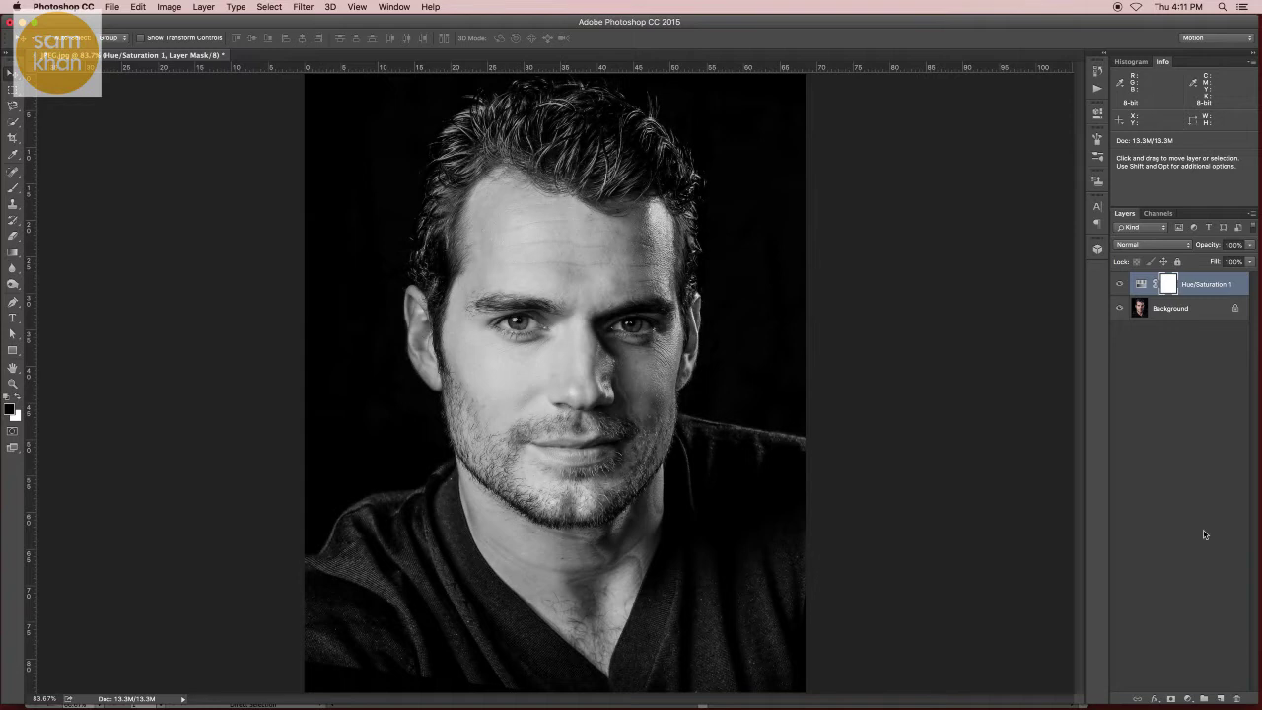
key("z")
key("ctrl+minus")
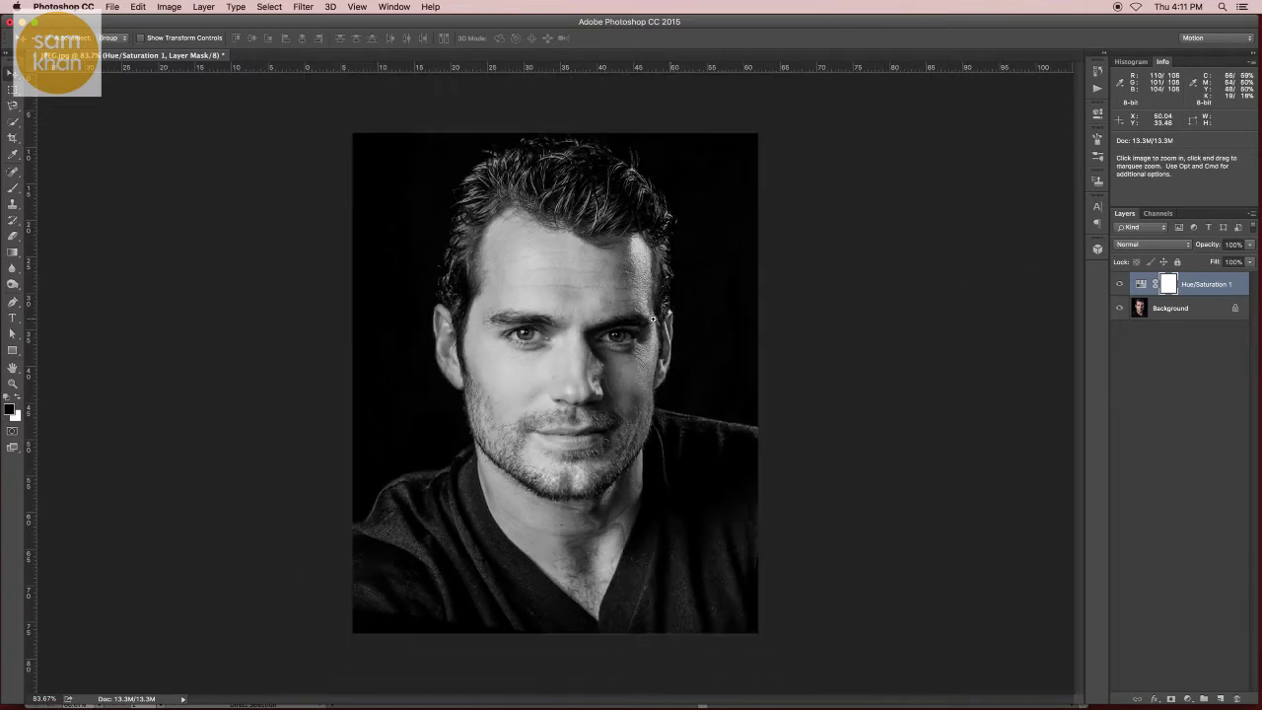
key("ctrl+plus")
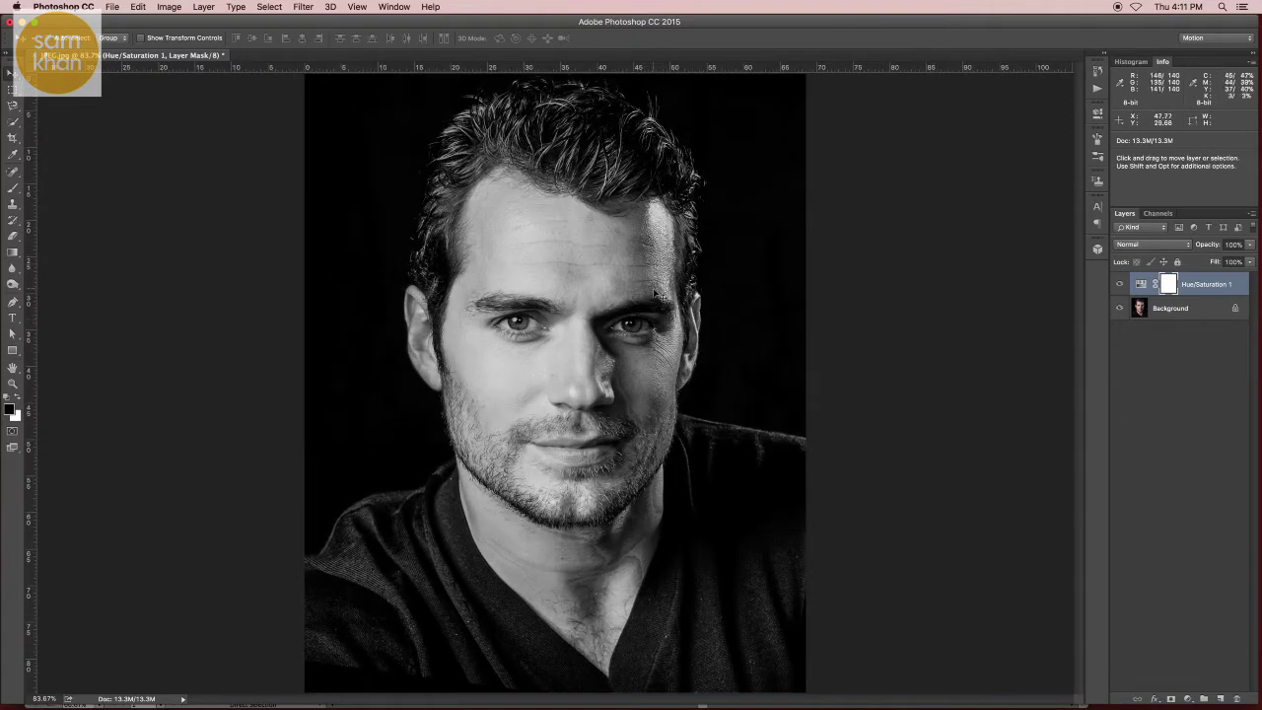
left_click(111, 7)
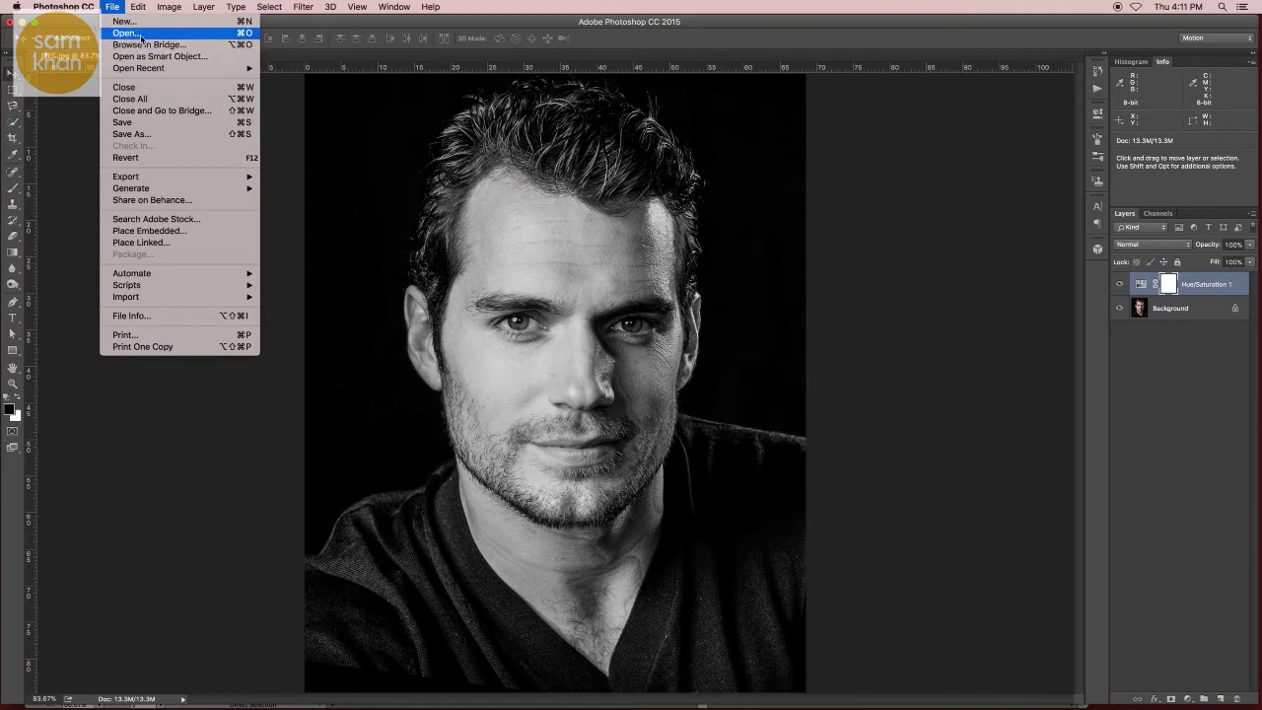
Open the TEXT-01.png word cloud image
left_click(128, 33)
left_click(598, 143)
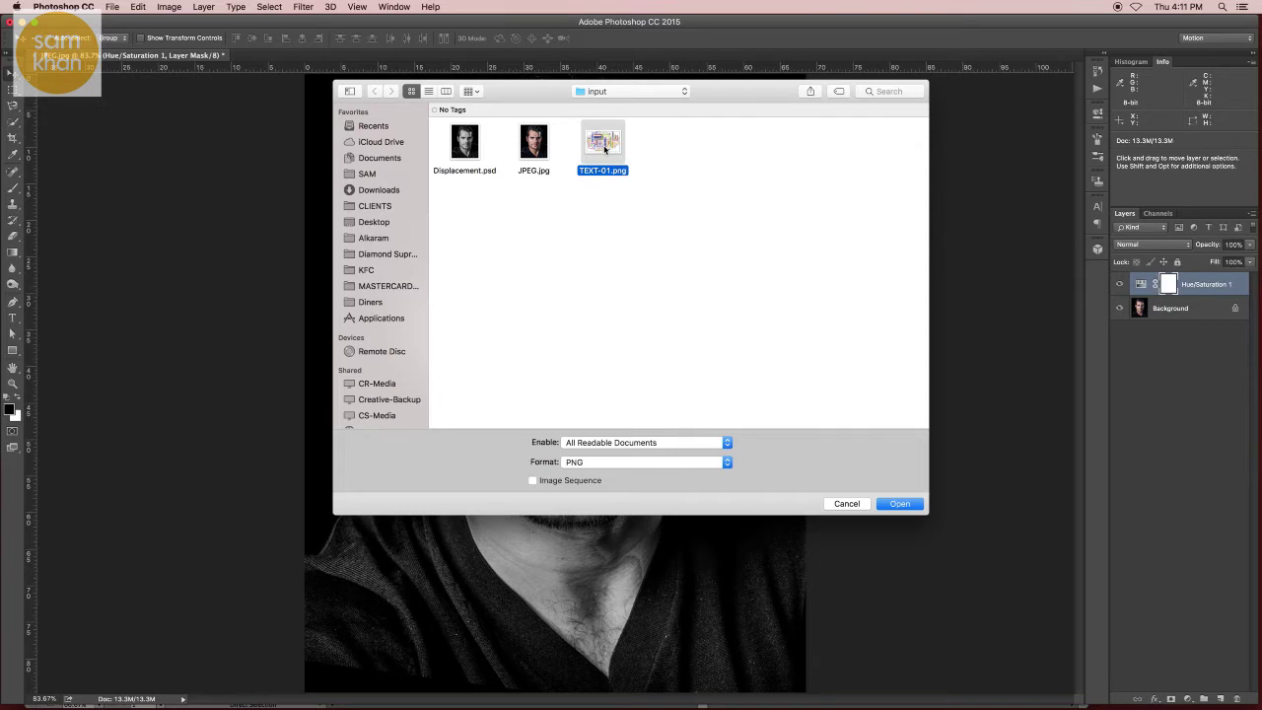
double_click(601, 145)
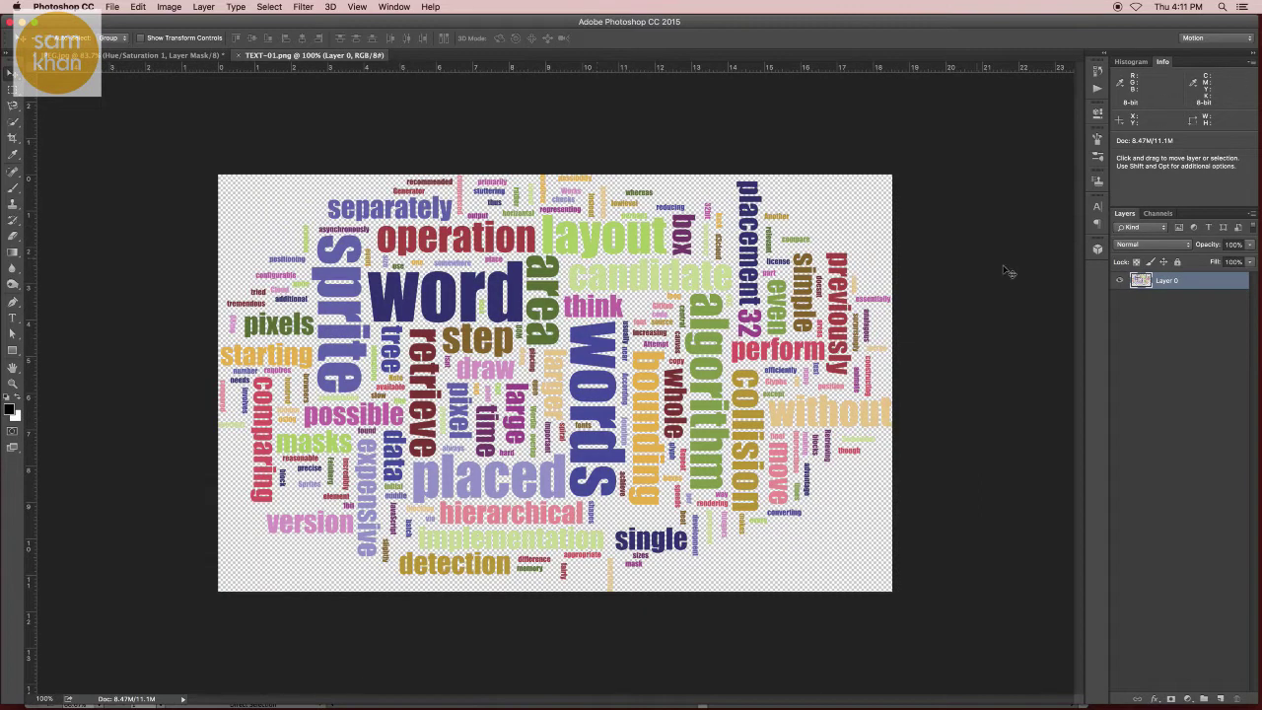
Desaturate the word cloud with Hue/Saturation at Saturation -100
left_click(162, 7)
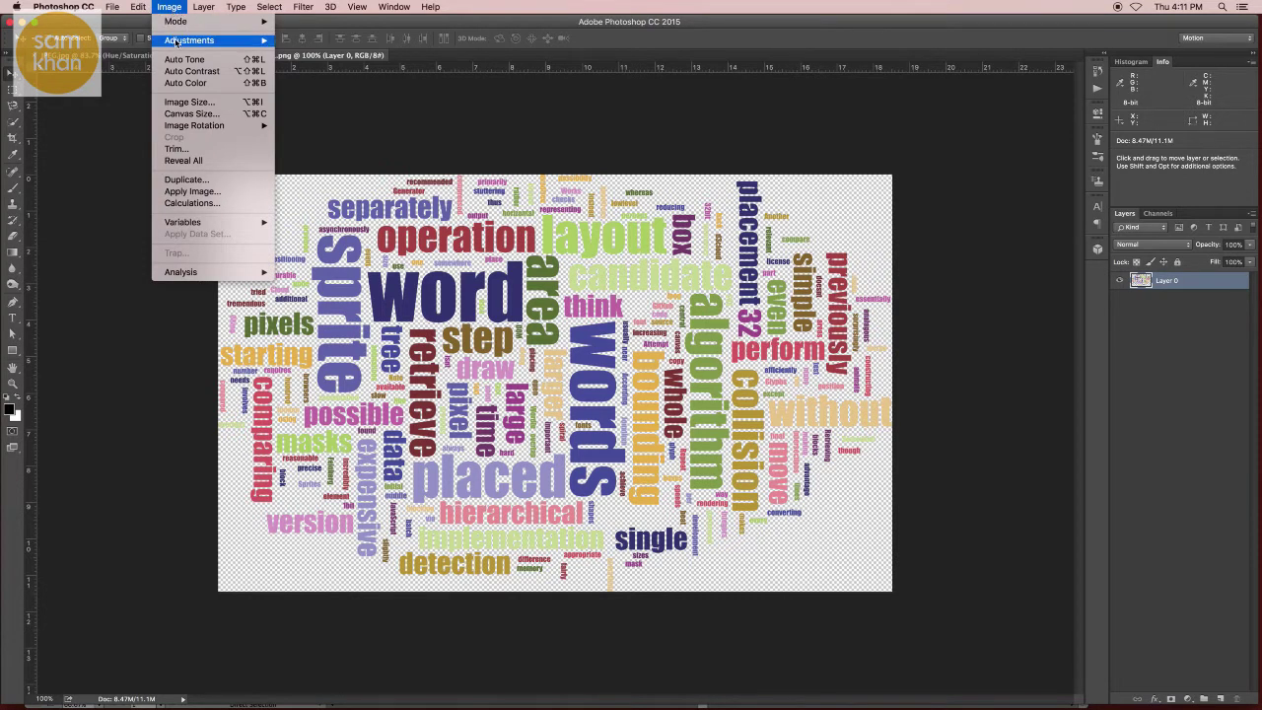
mouse_move(189, 41)
left_click(336, 105)
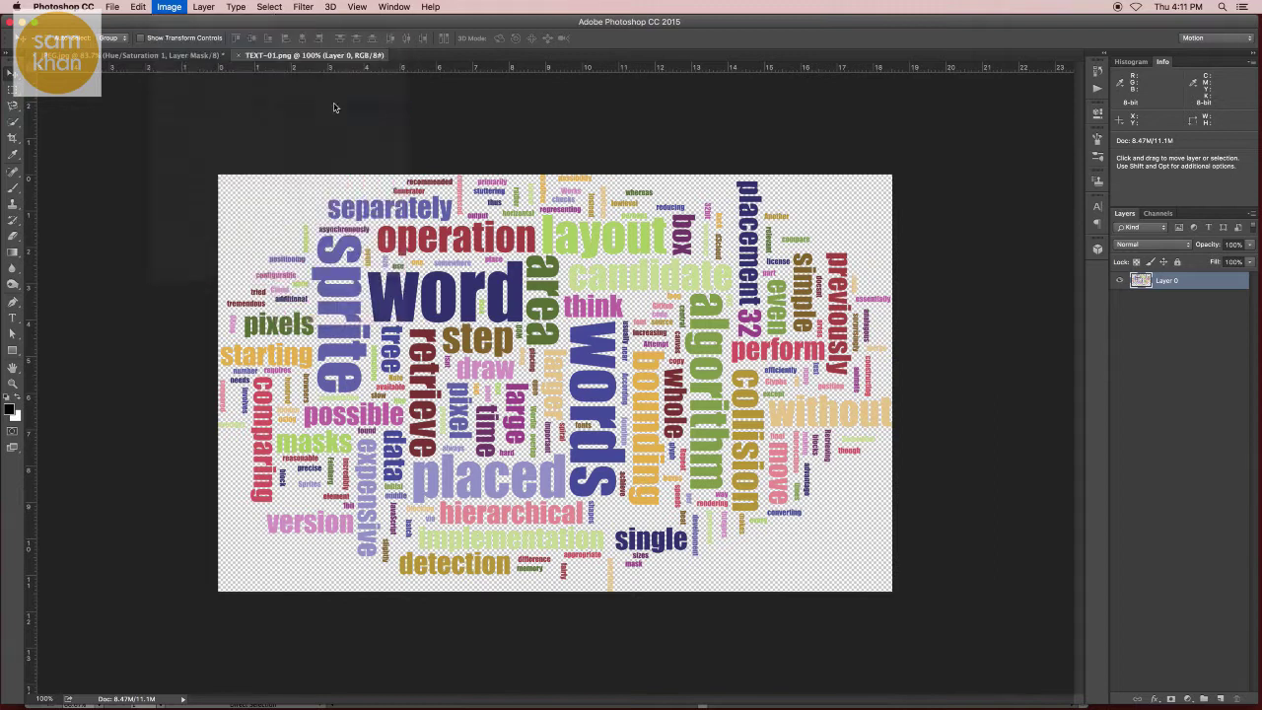
left_click_drag(899, 284, 833, 286)
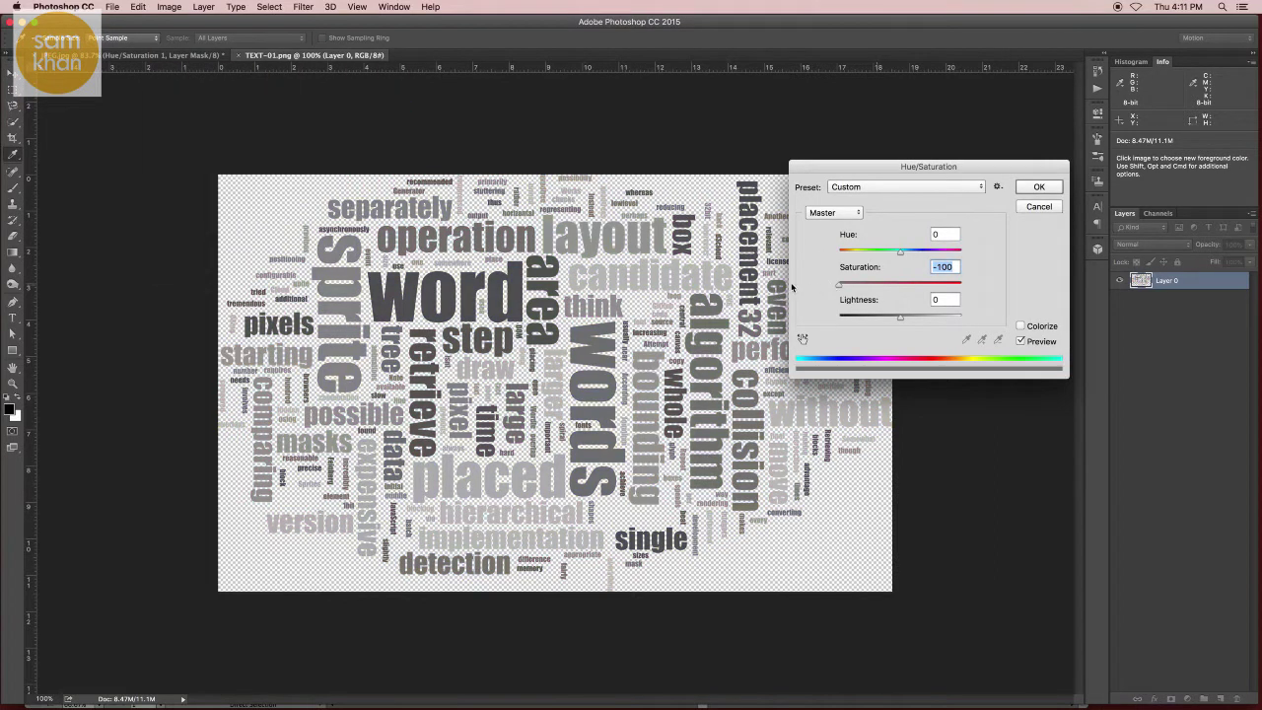
left_click(1038, 189)
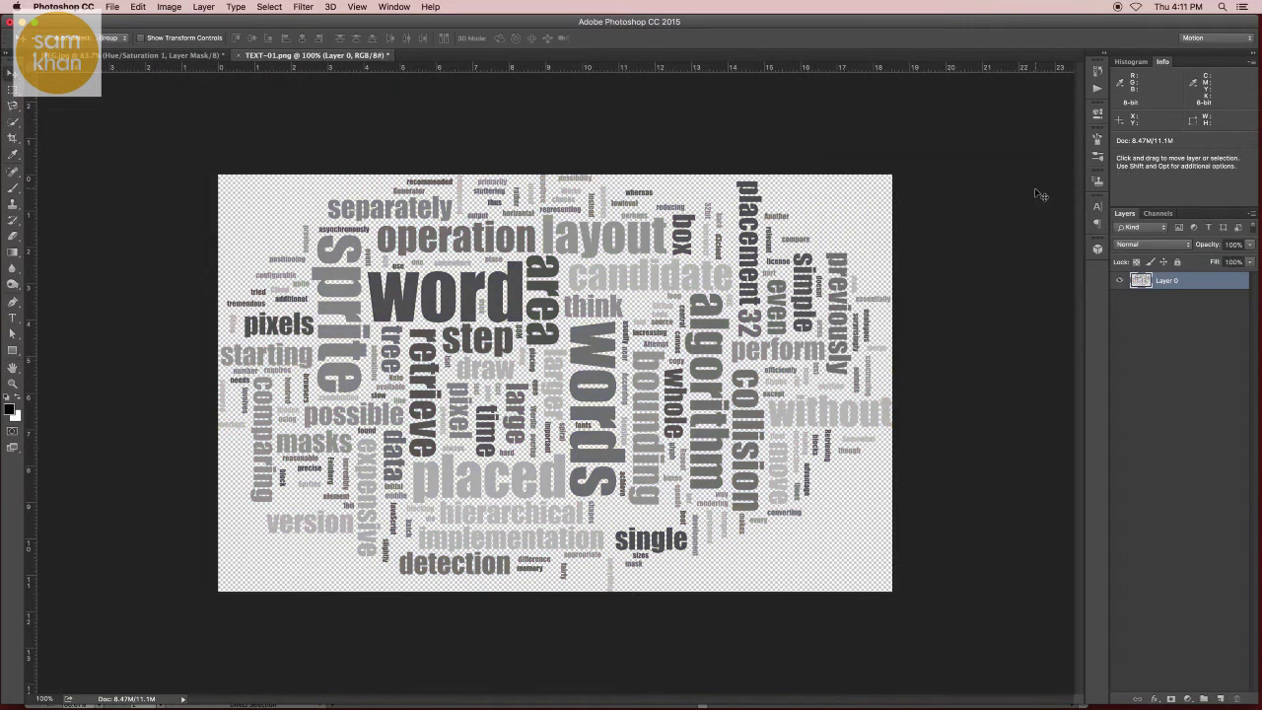
left_click(167, 8)
mouse_move(189, 41)
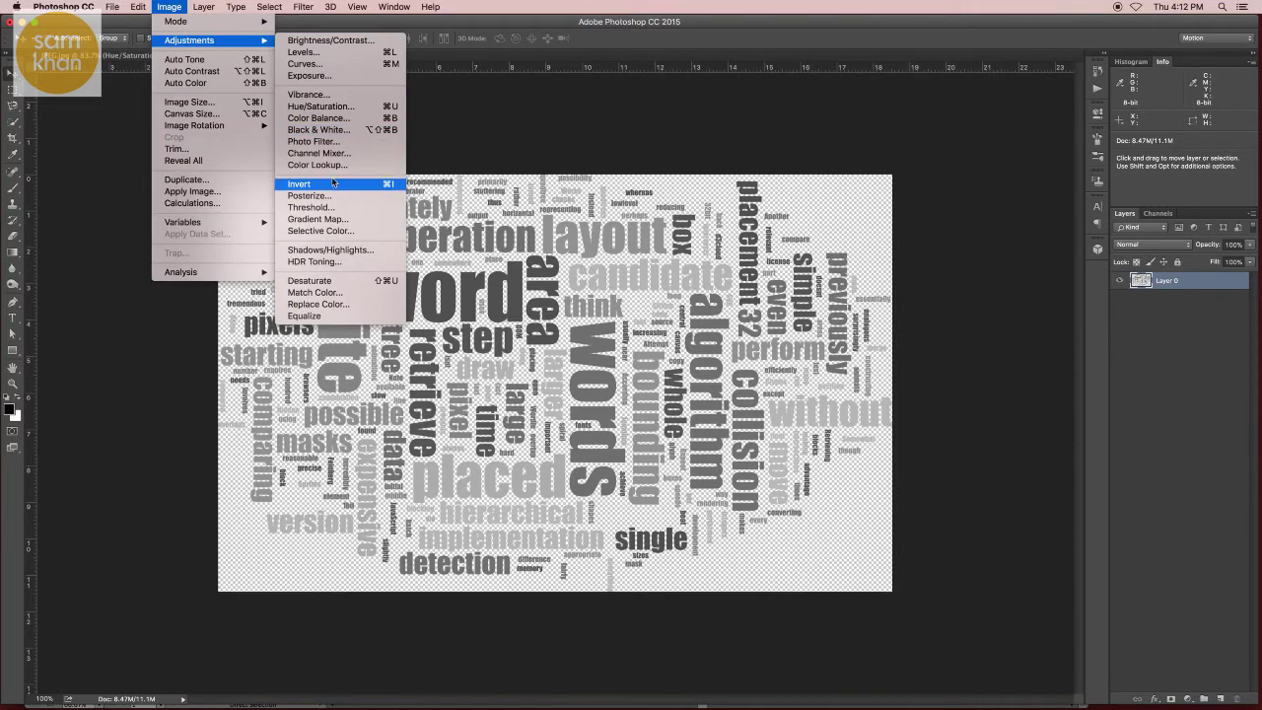
Push the Levels black input slider far right so the words turn solid black
left_click(304, 52)
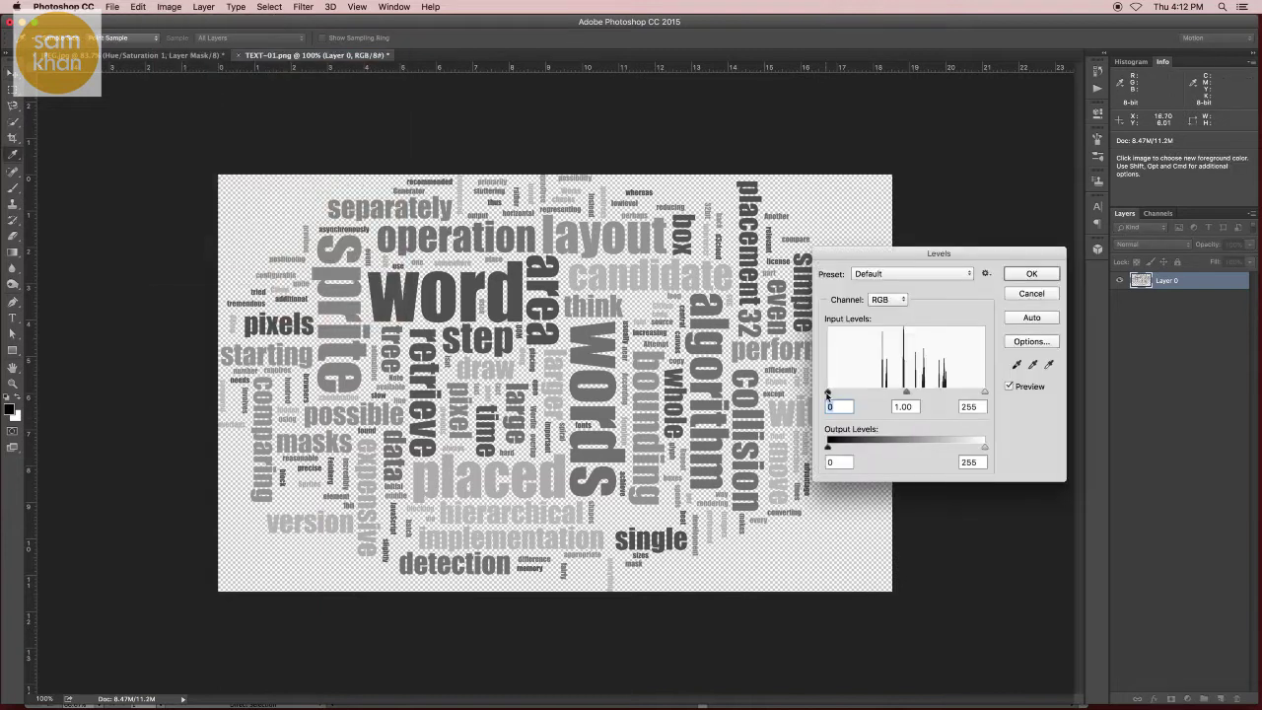
left_click_drag(828, 392, 981, 397)
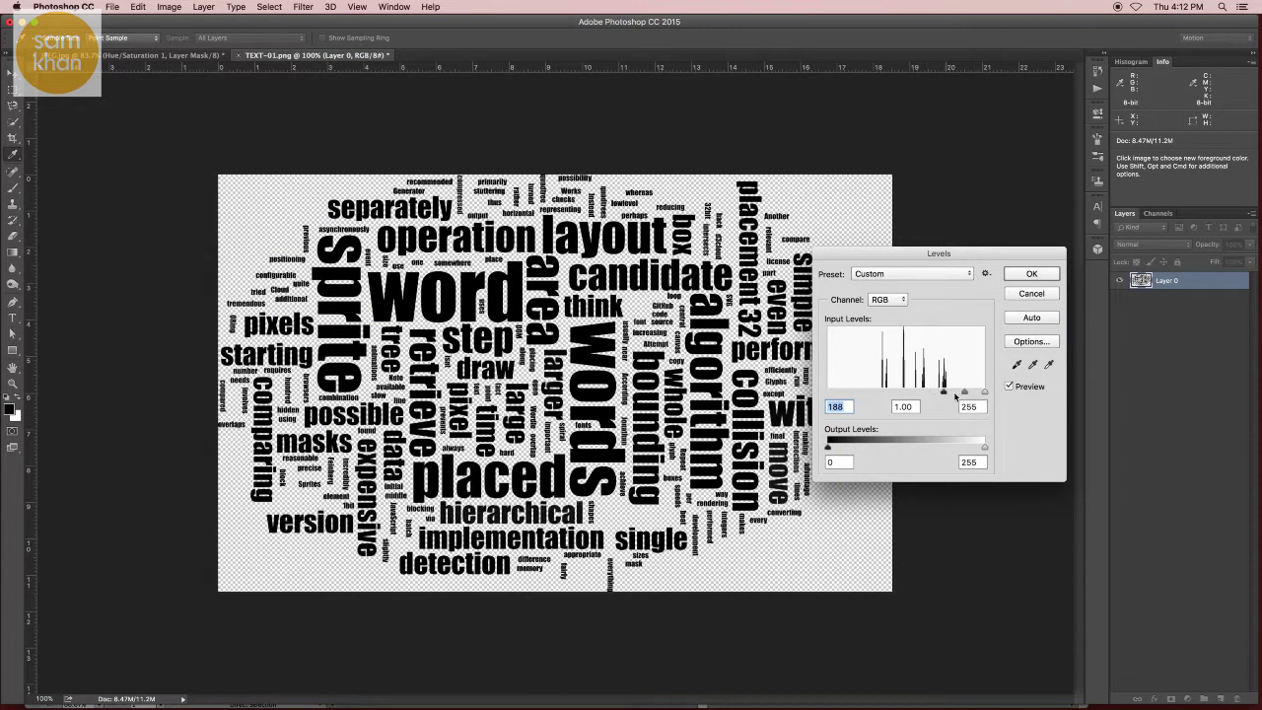
left_click(1029, 277)
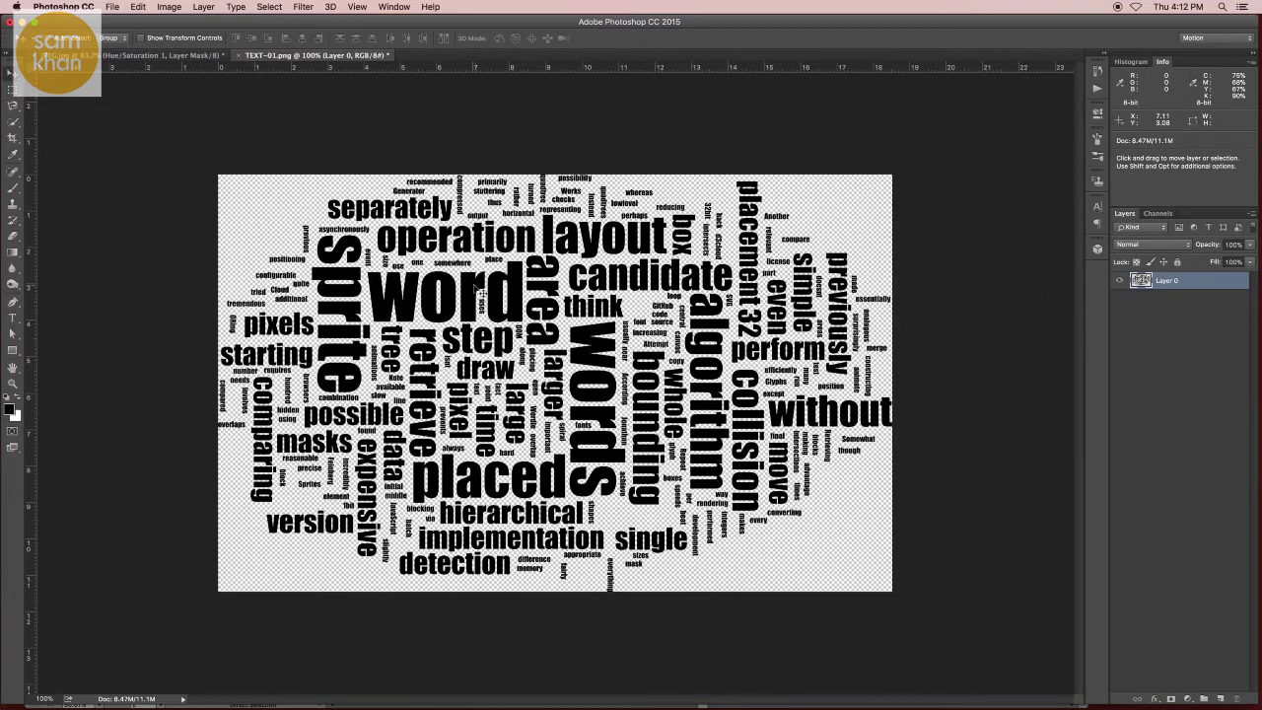
mouse_move(472, 294)
left_mouse_down()
mouse_move(181, 50)
mouse_move(331, 132)
left_mouse_up()
Drop the black word cloud onto the portrait canvas as Layer 1 over the face
left_click_drag(473, 194, 515, 210)
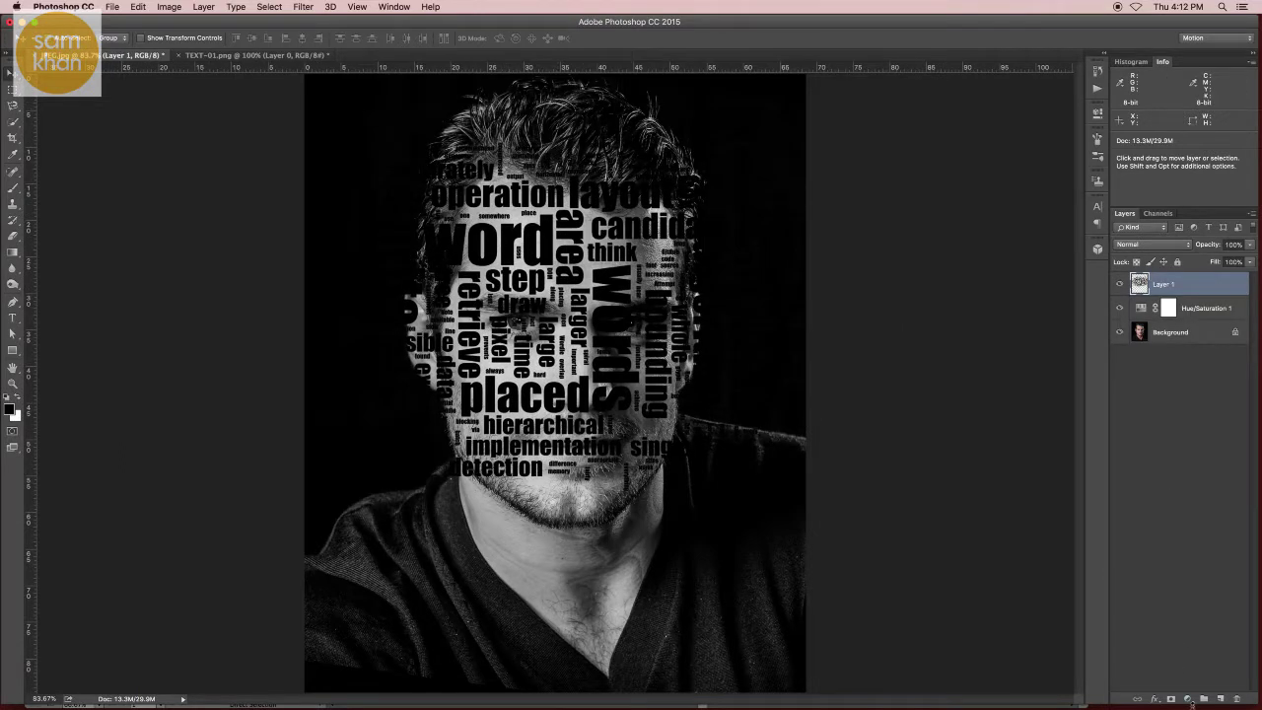
left_click(1190, 699)
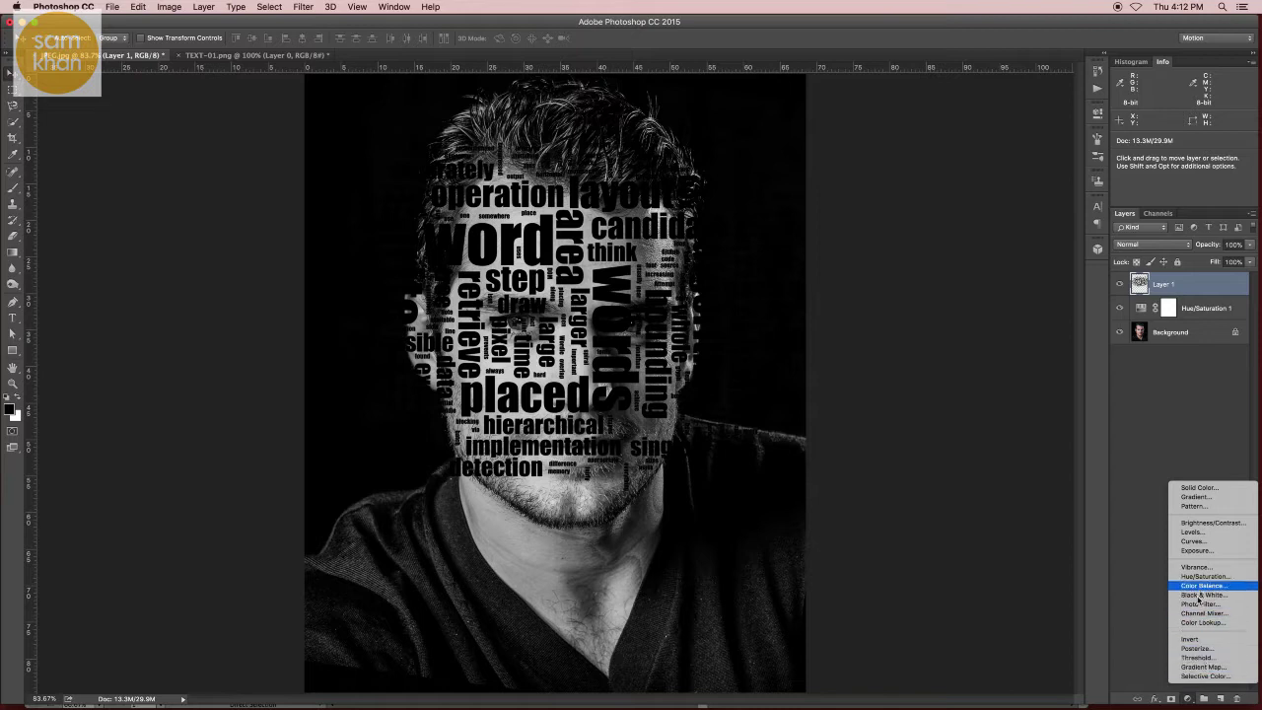
Give the word cloud layer a white (ffffff) Color Overlay effect
left_click(1156, 699)
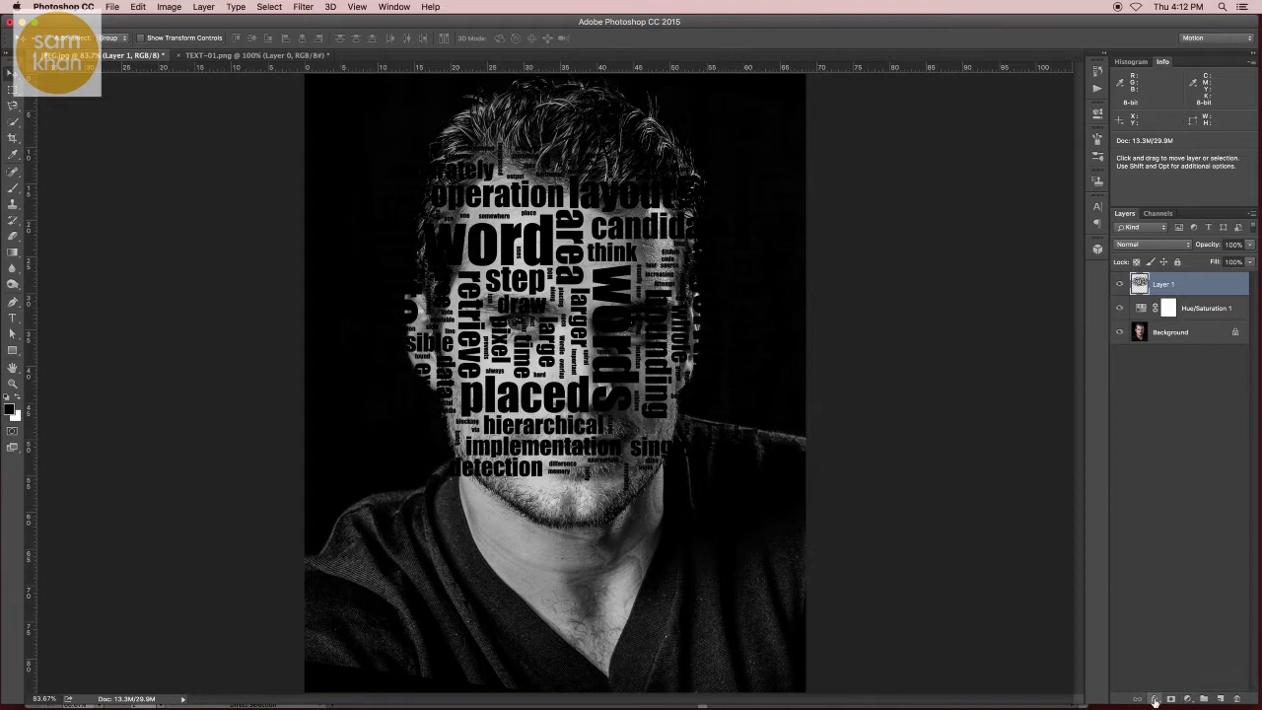
left_click(1156, 699)
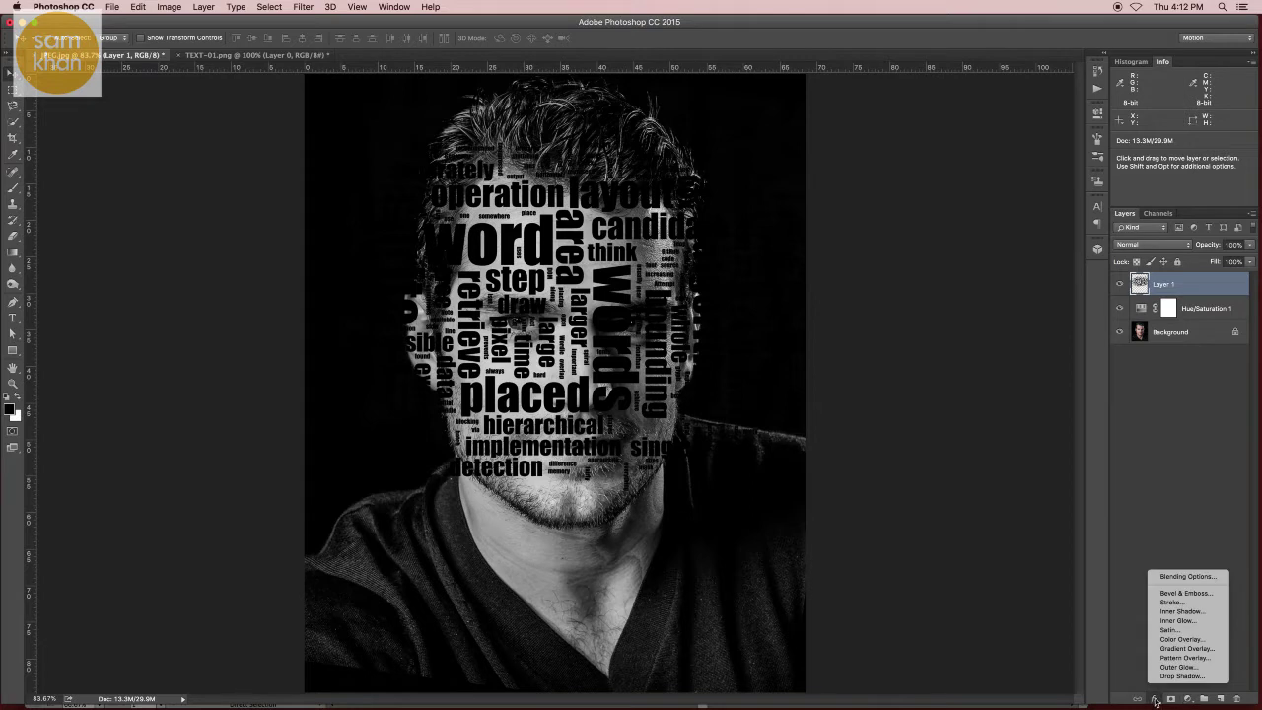
left_click(1171, 642)
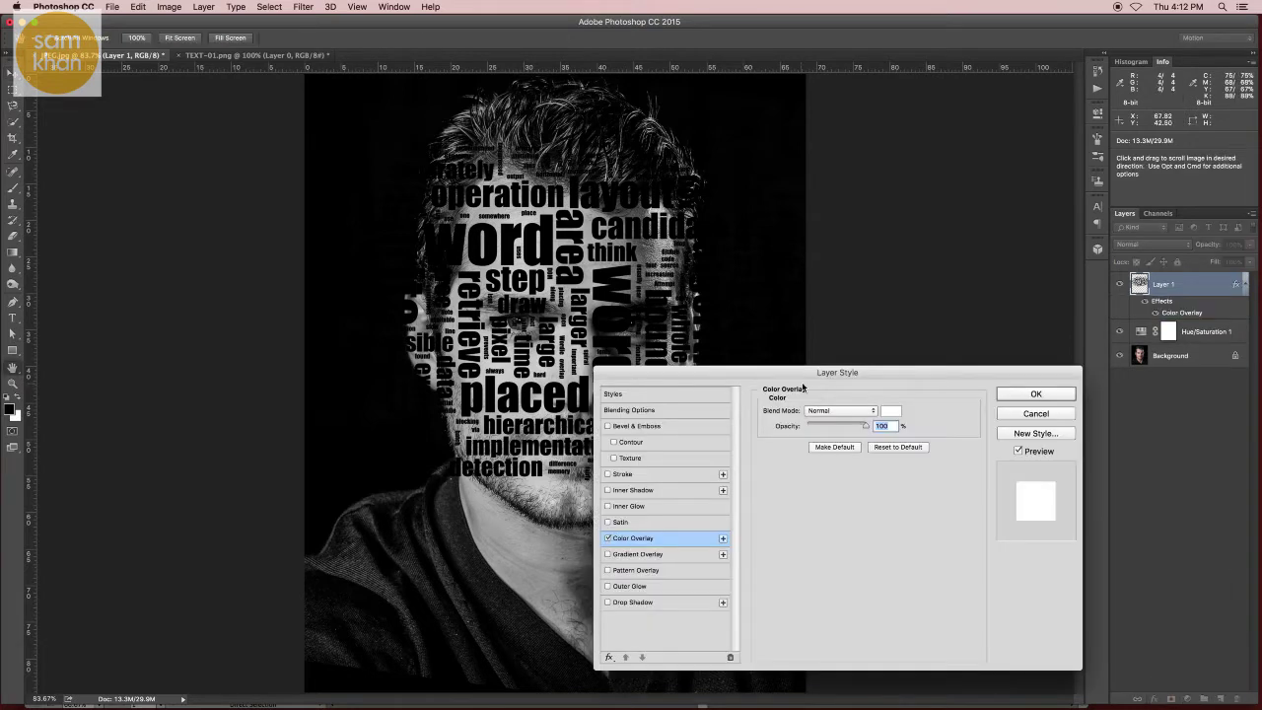
left_click_drag(786, 367, 785, 297)
left_click(871, 345)
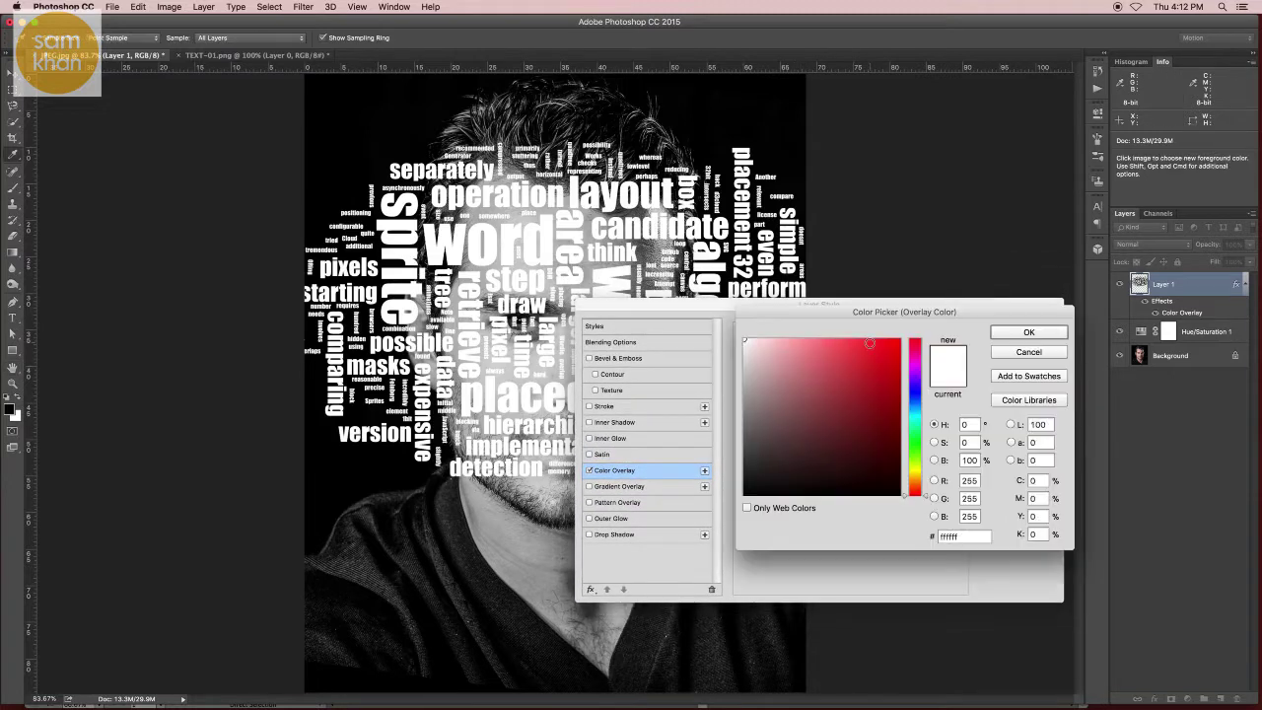
left_click(723, 307)
left_click(1029, 332)
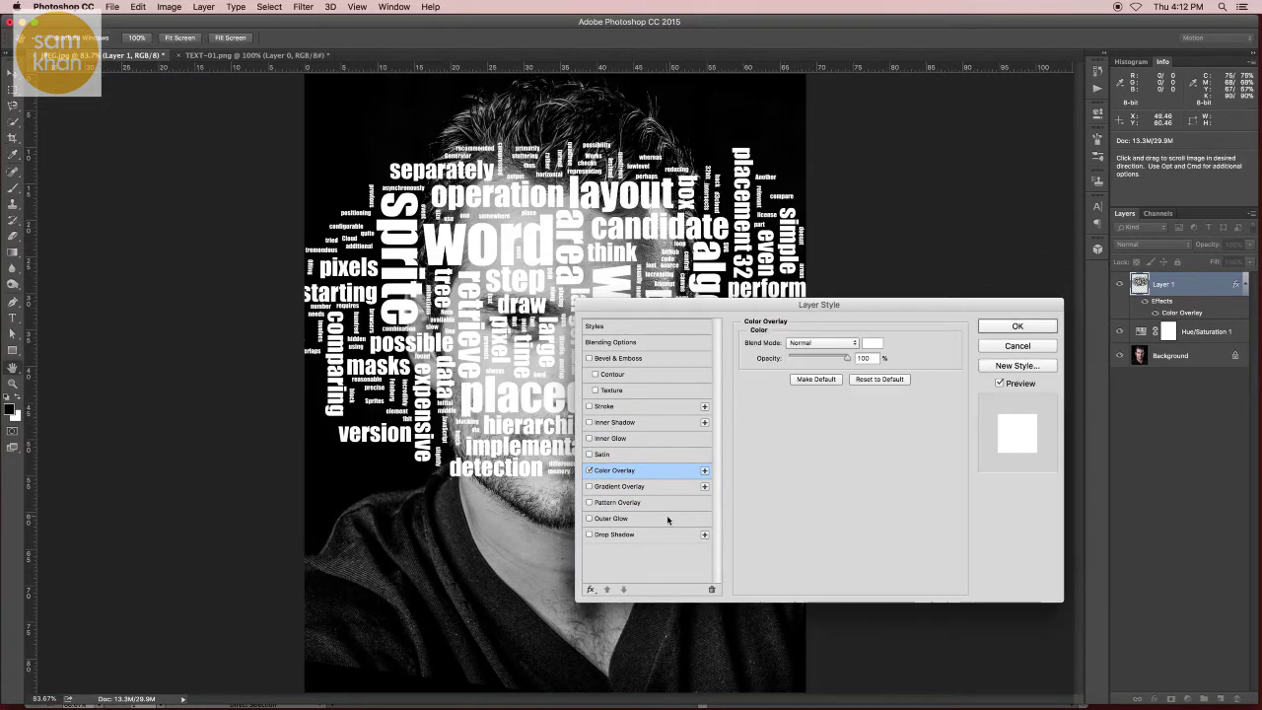
Add a Multiply Drop Shadow at 60% opacity and 10 px distance, then apply the effects
left_click(651, 534)
left_click_drag(697, 312, 823, 328)
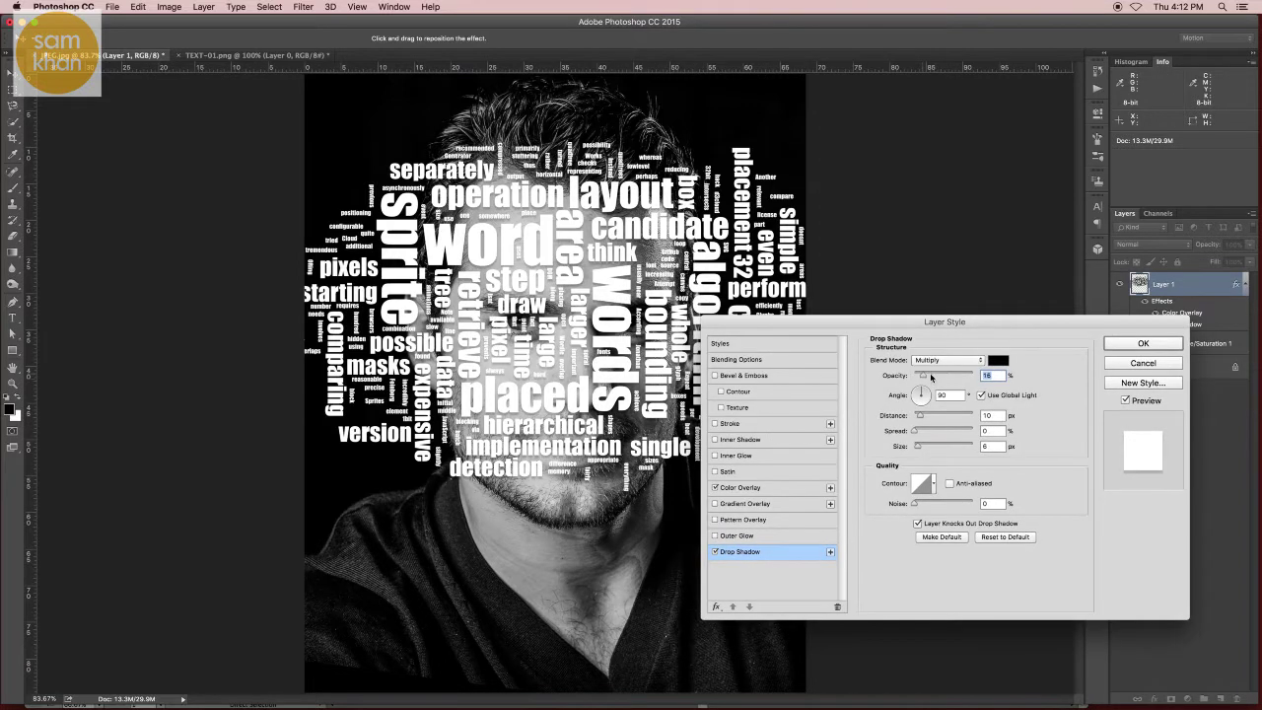
left_click_drag(930, 372, 947, 374)
scroll(601, 399, "up", 5)
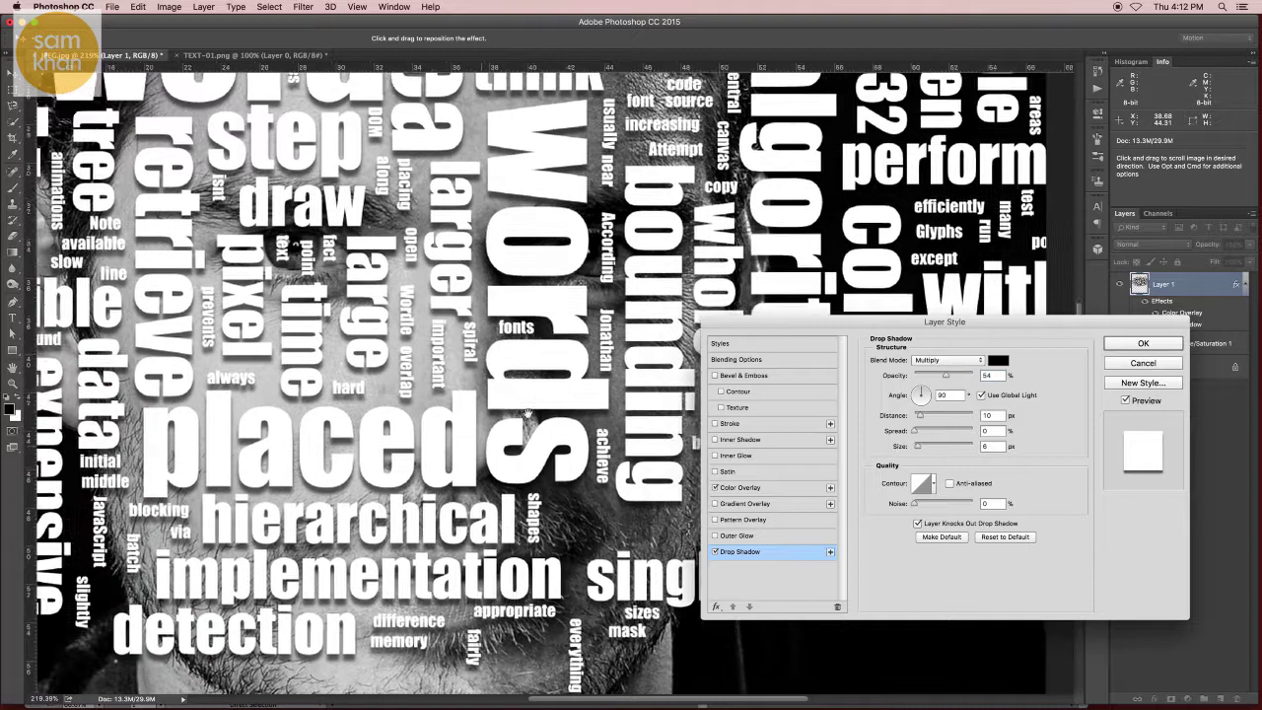
left_click_drag(759, 280, 503, 425)
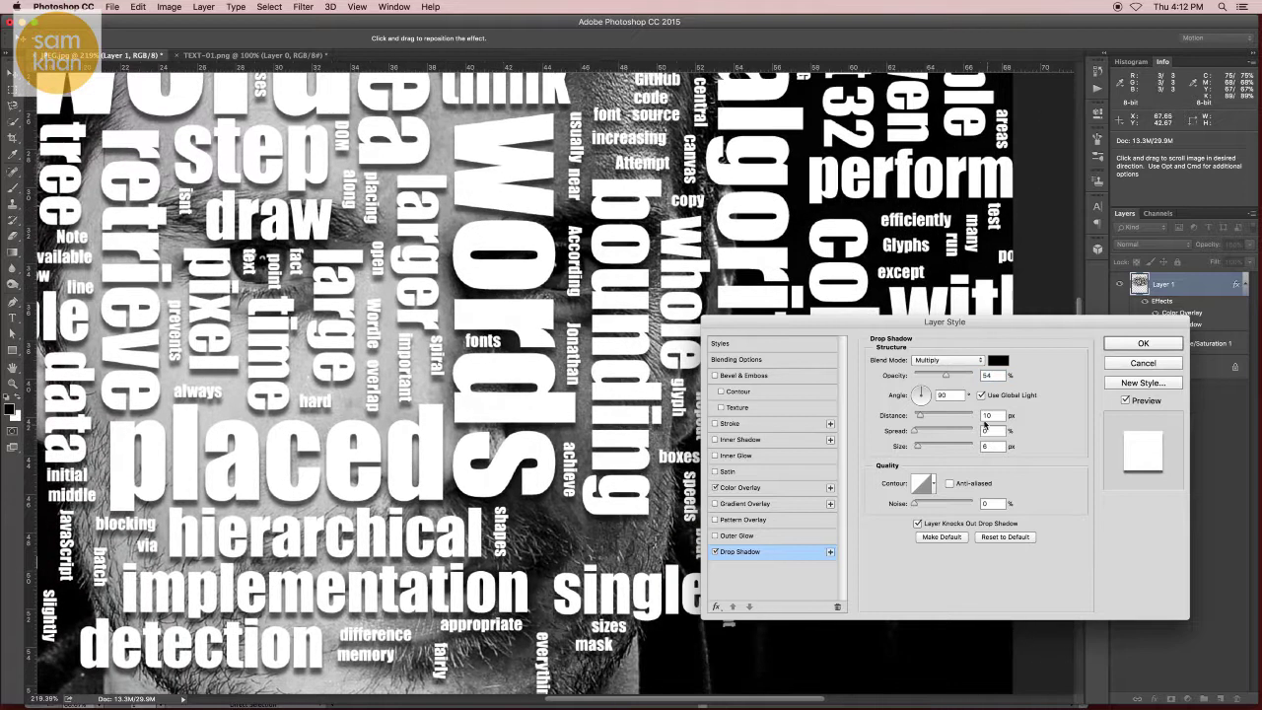
left_click_drag(921, 416, 921, 419)
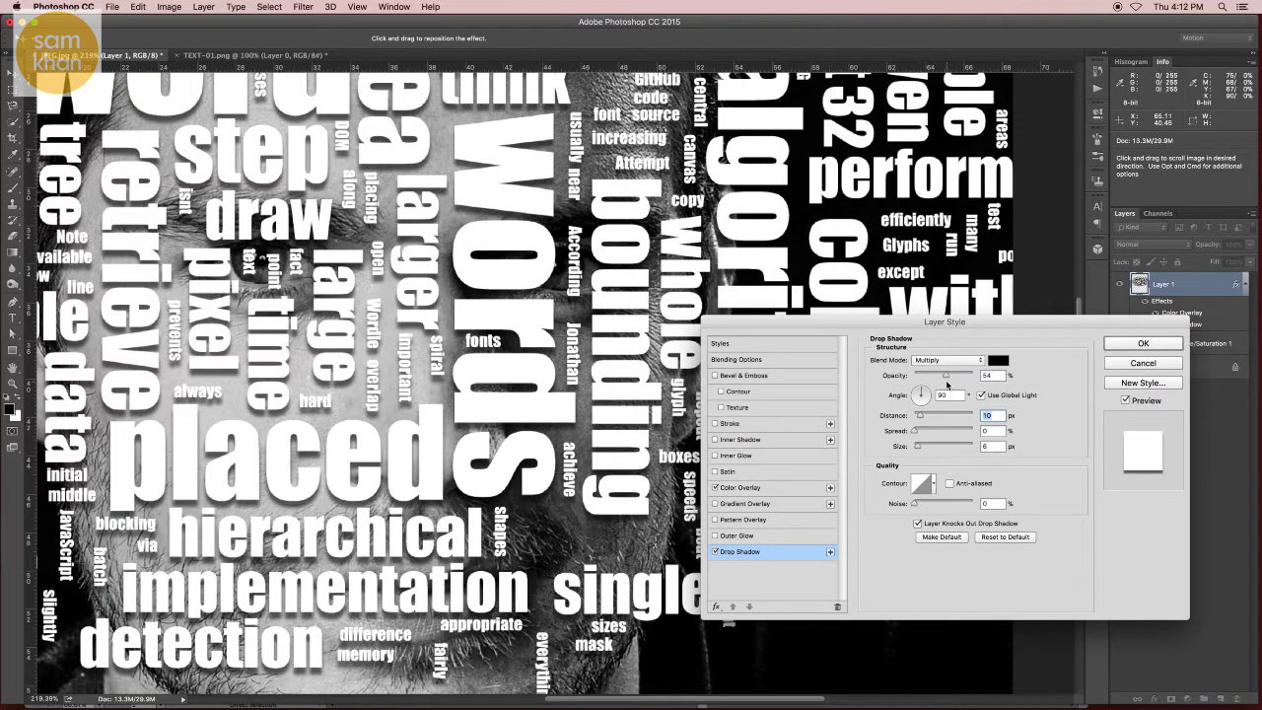
left_click_drag(946, 374, 950, 375)
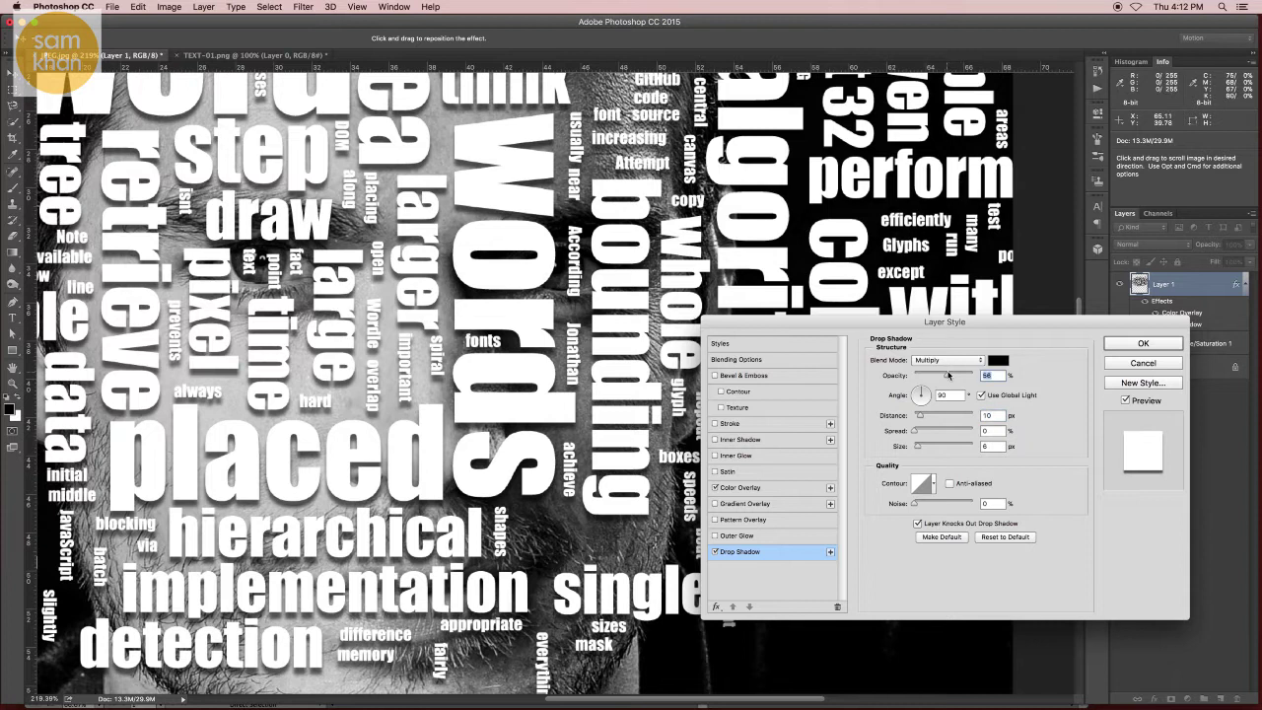
left_click(1142, 343)
key("super+minus")
key("super+minus")
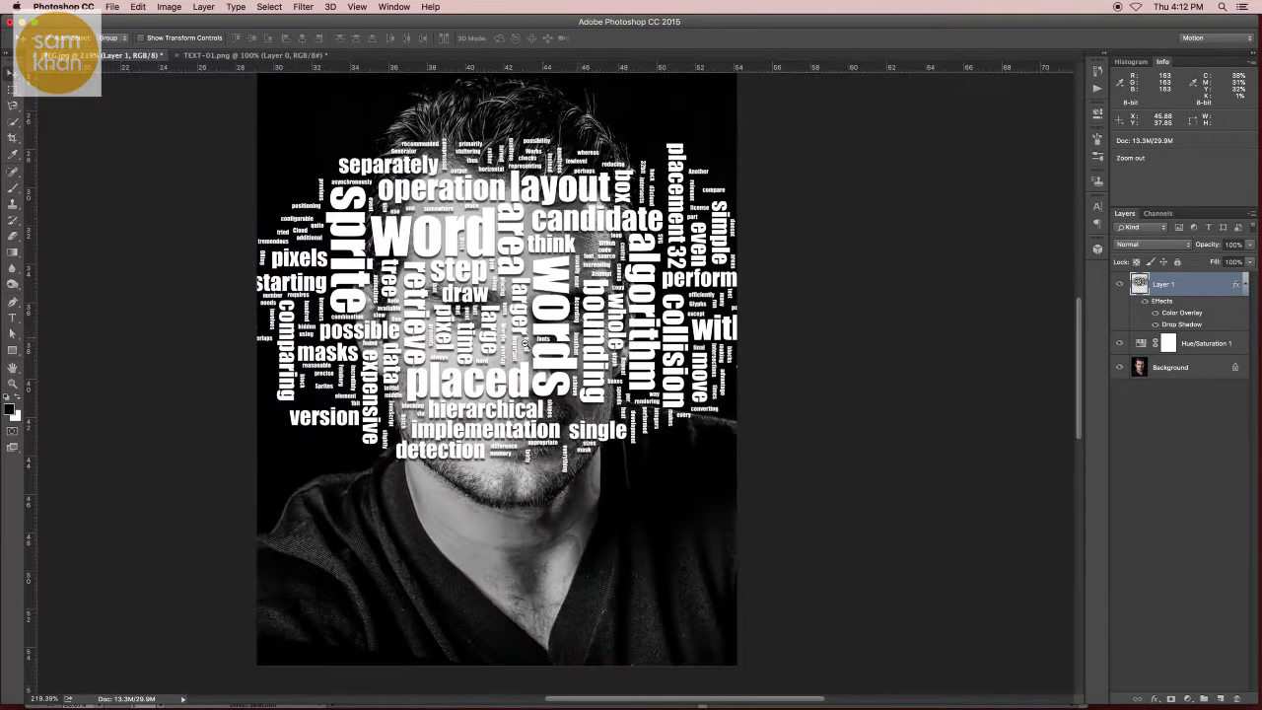
Scale the word cloud to about 39% at the top of the head, then duplicate it rightward
key("super+t")
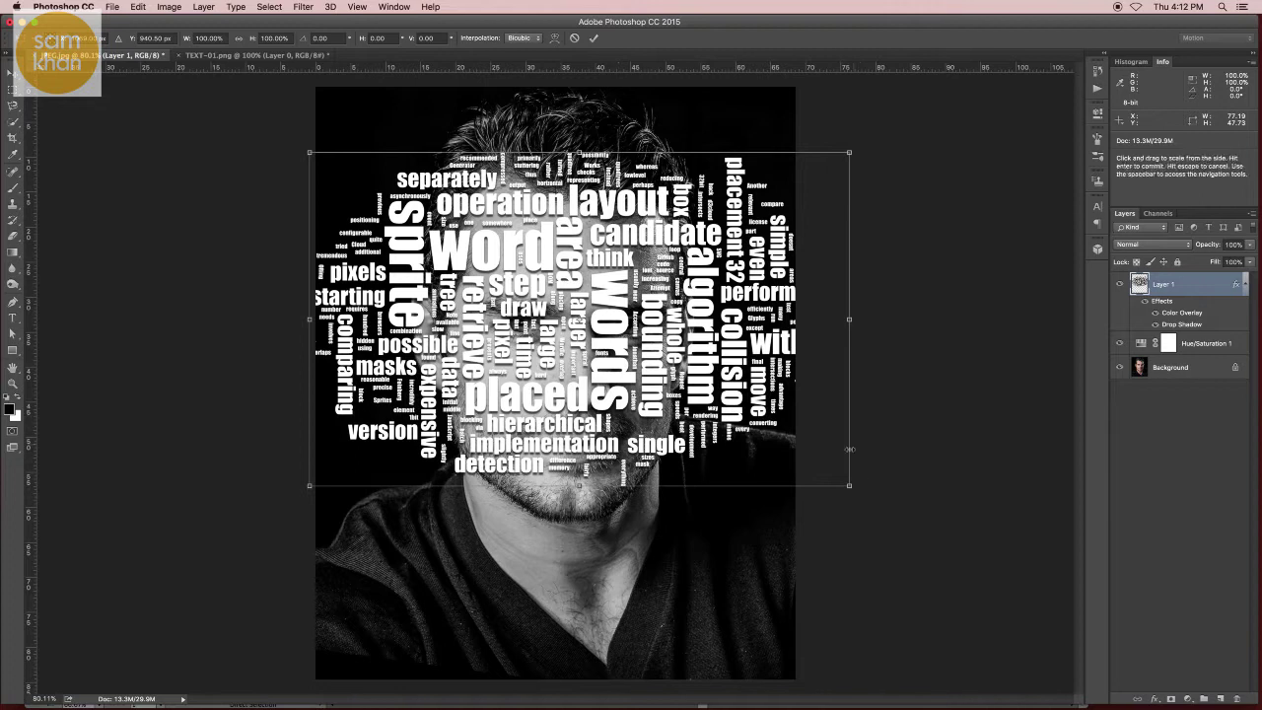
left_click_drag(850, 484, 533, 266)
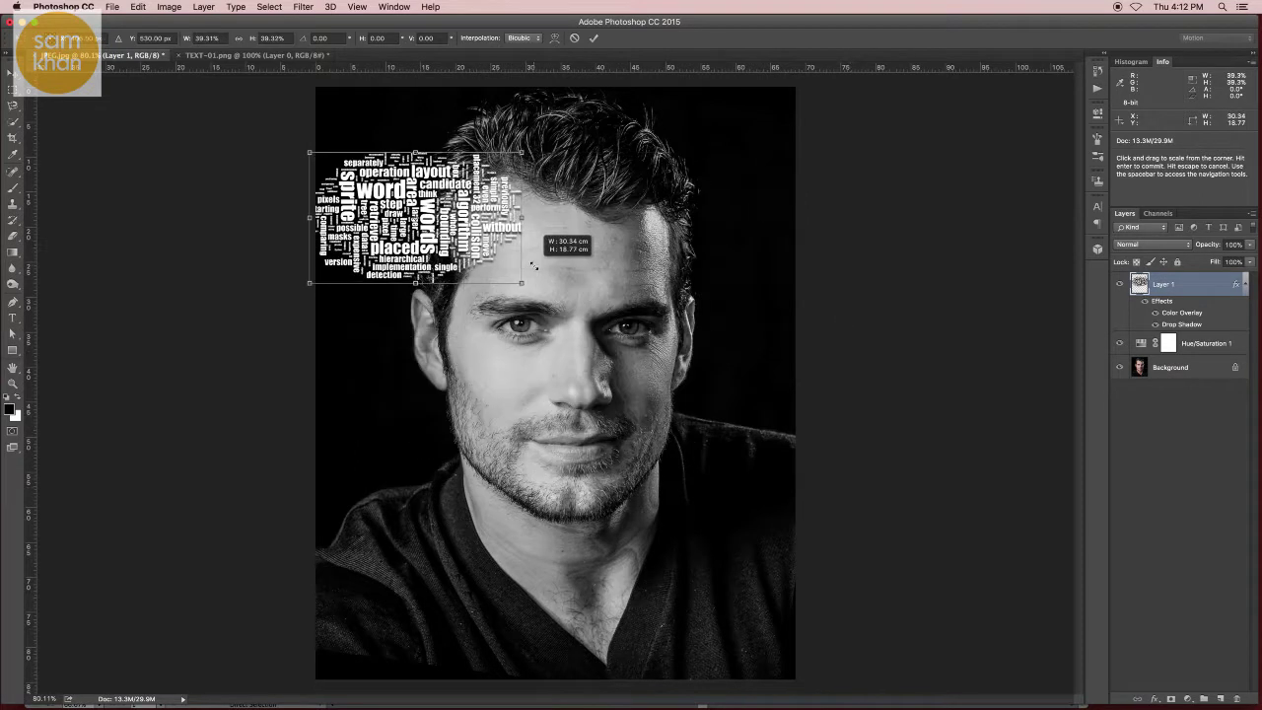
left_click_drag(479, 224, 545, 170)
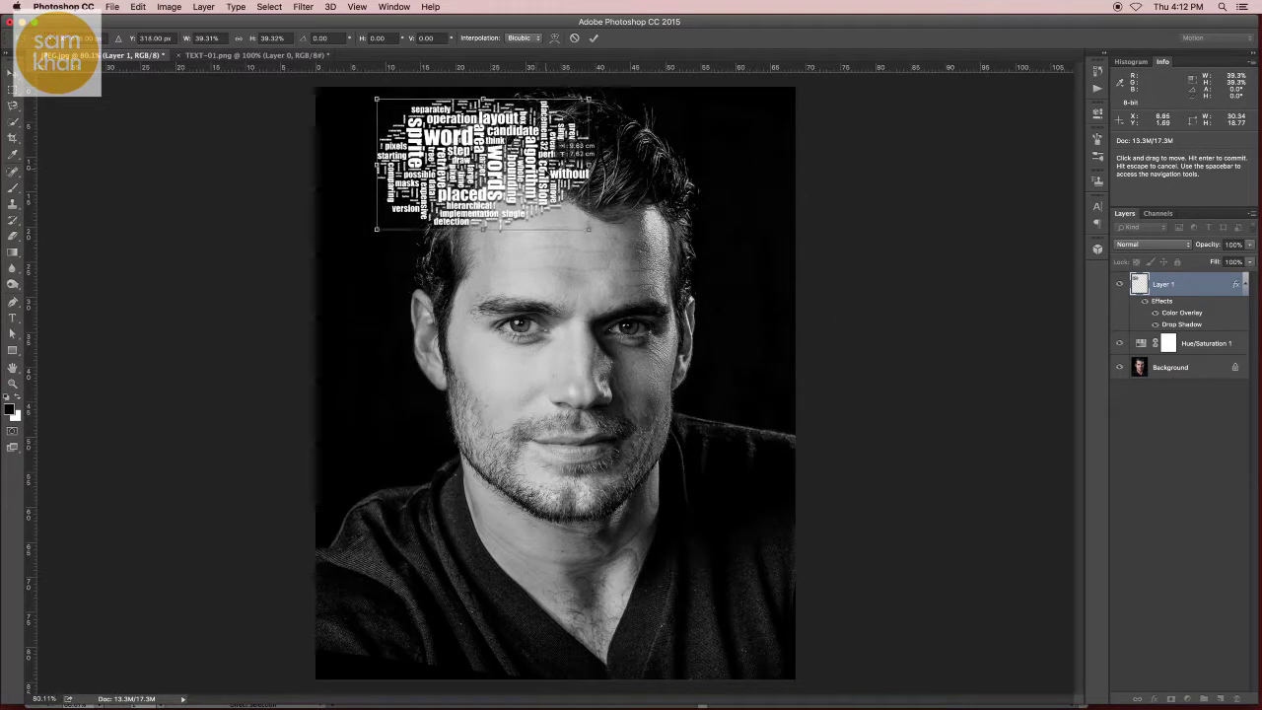
key("Return")
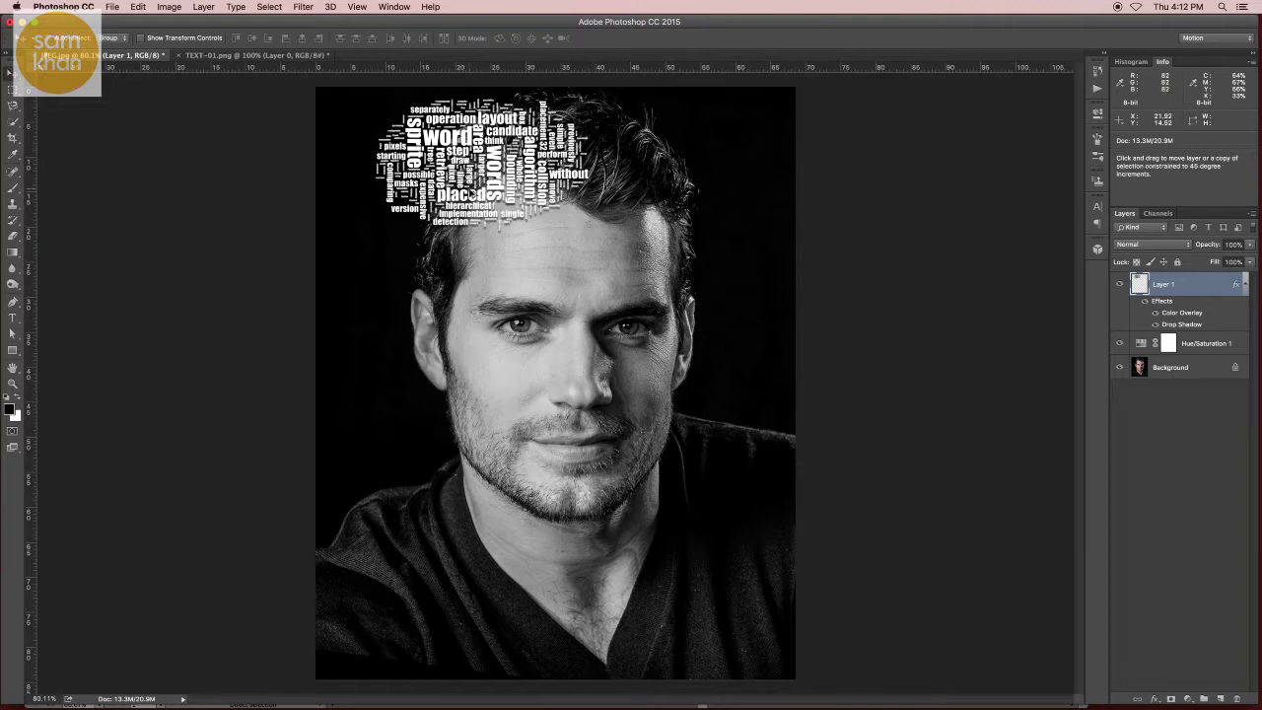
left_click_drag(471, 192, 600, 192)
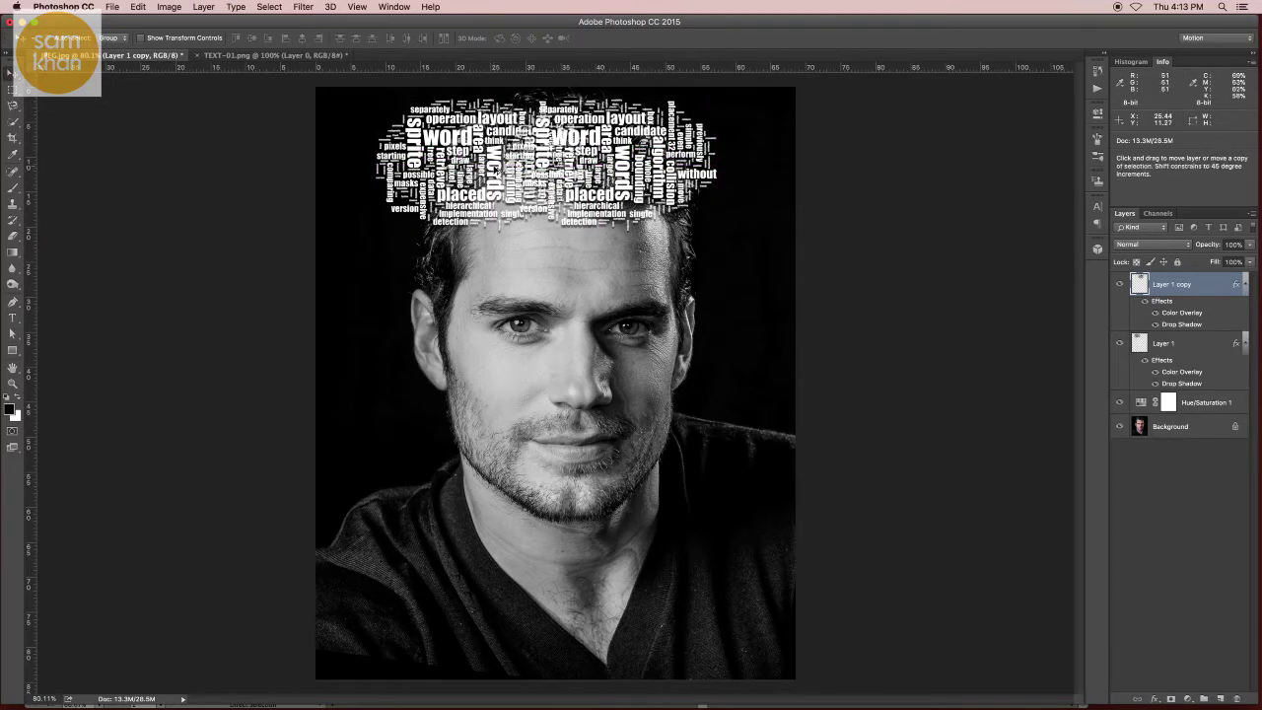
Duplicate the word cloud down over the eyes and rotate the copy about -105° across the face
left_click_drag(502, 172, 506, 272)
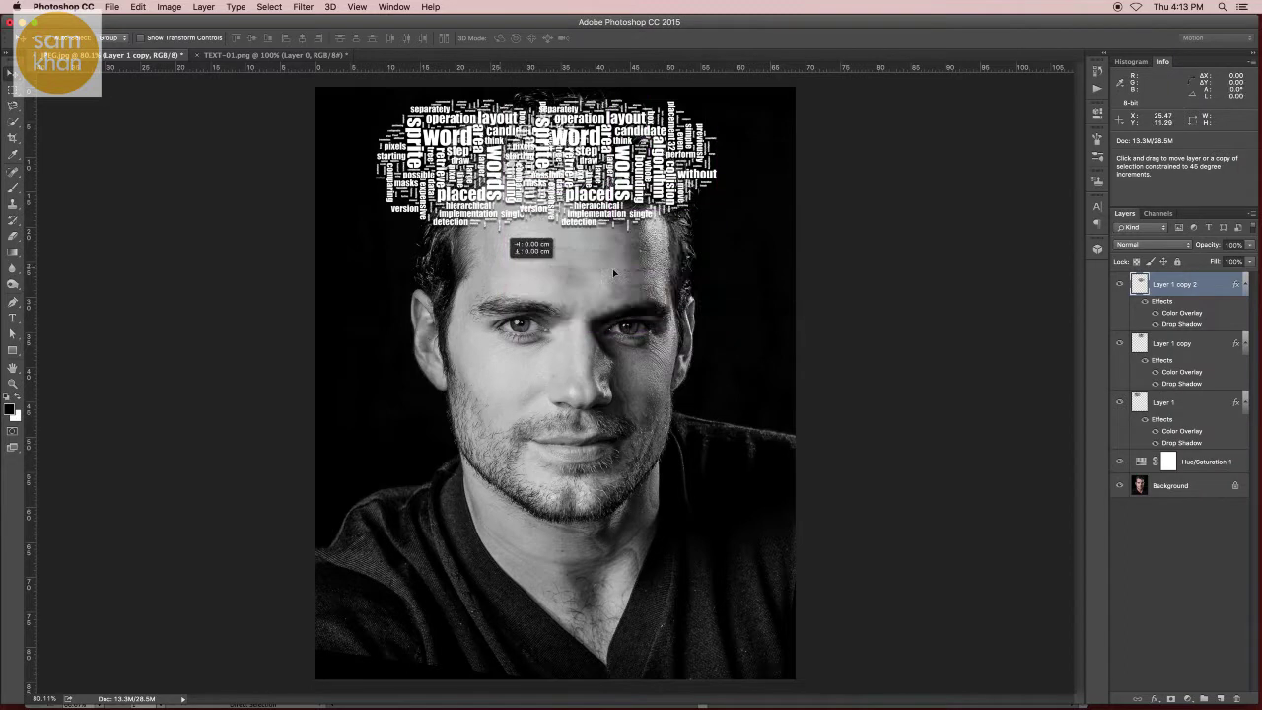
key("Delete")
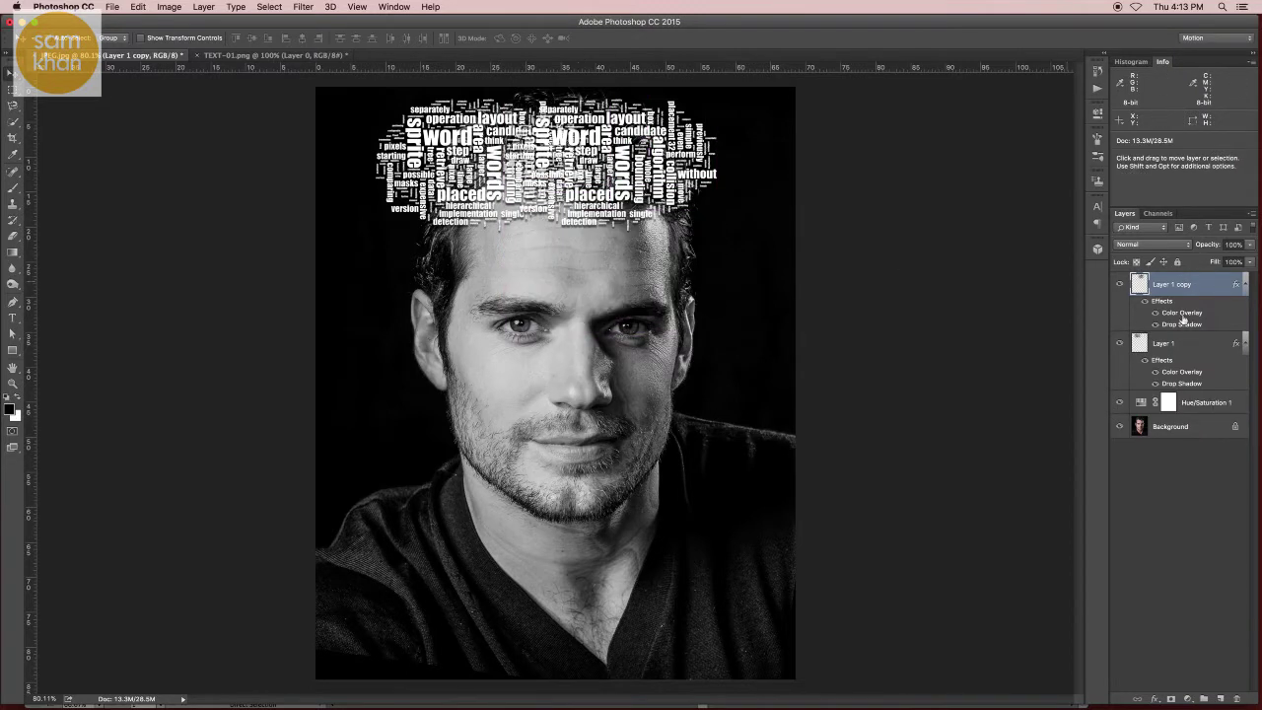
left_click(1194, 343, "shift")
left_click_drag(578, 99, 578, 237)
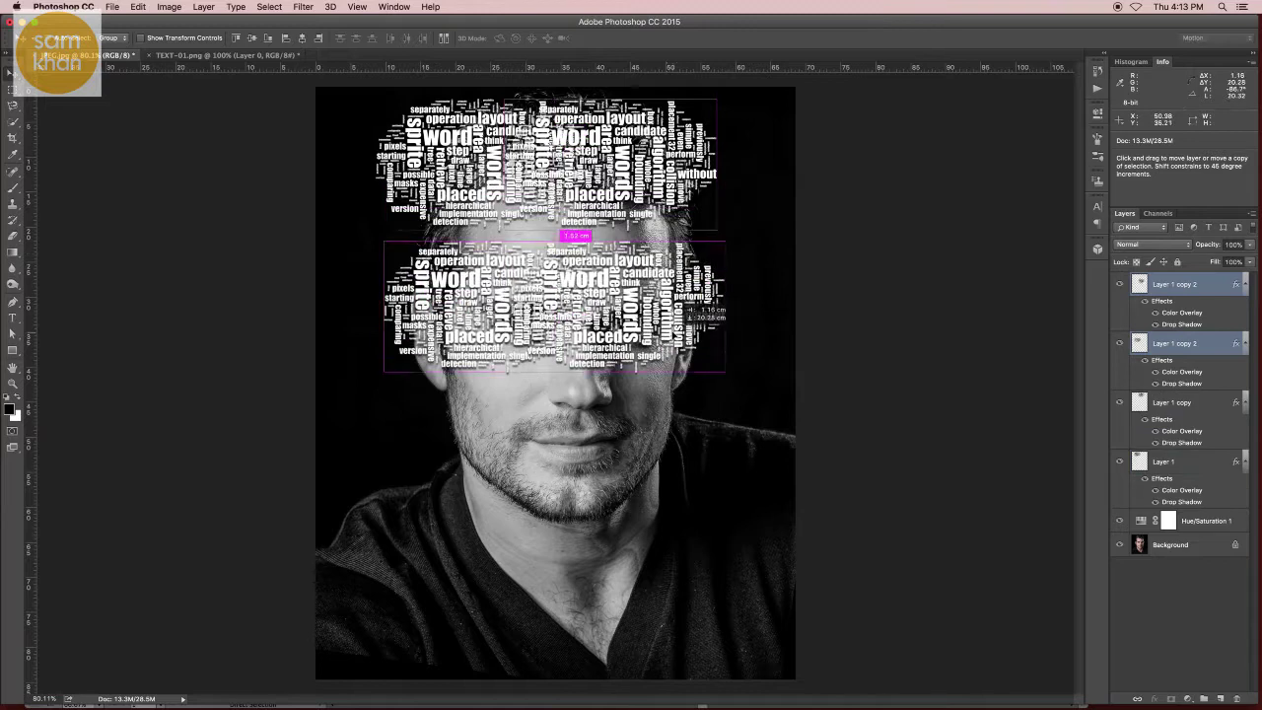
key("ctrl+t")
mouse_move(354, 311)
left_mouse_down()
mouse_move(551, 478)
mouse_move(556, 427)
left_mouse_up()
key("Return")
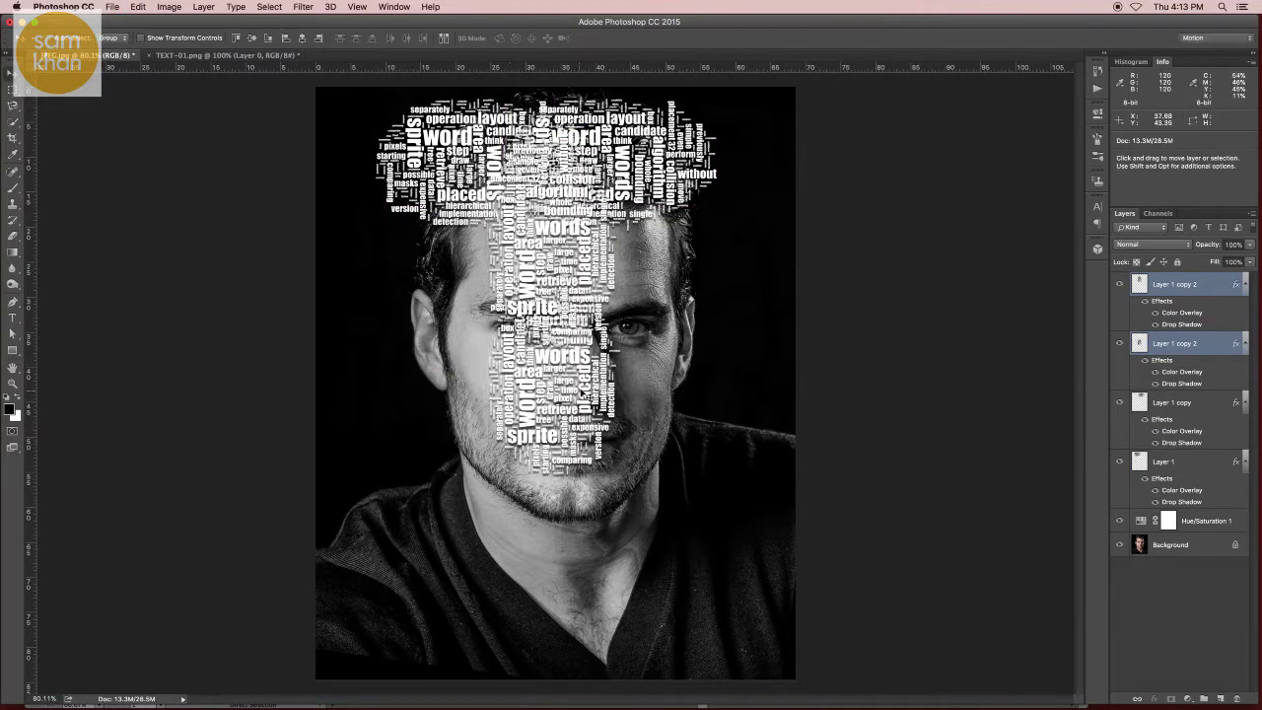
mouse_move(590, 372)
left_mouse_down()
mouse_move(515, 414)
mouse_move(500, 404)
left_mouse_up()
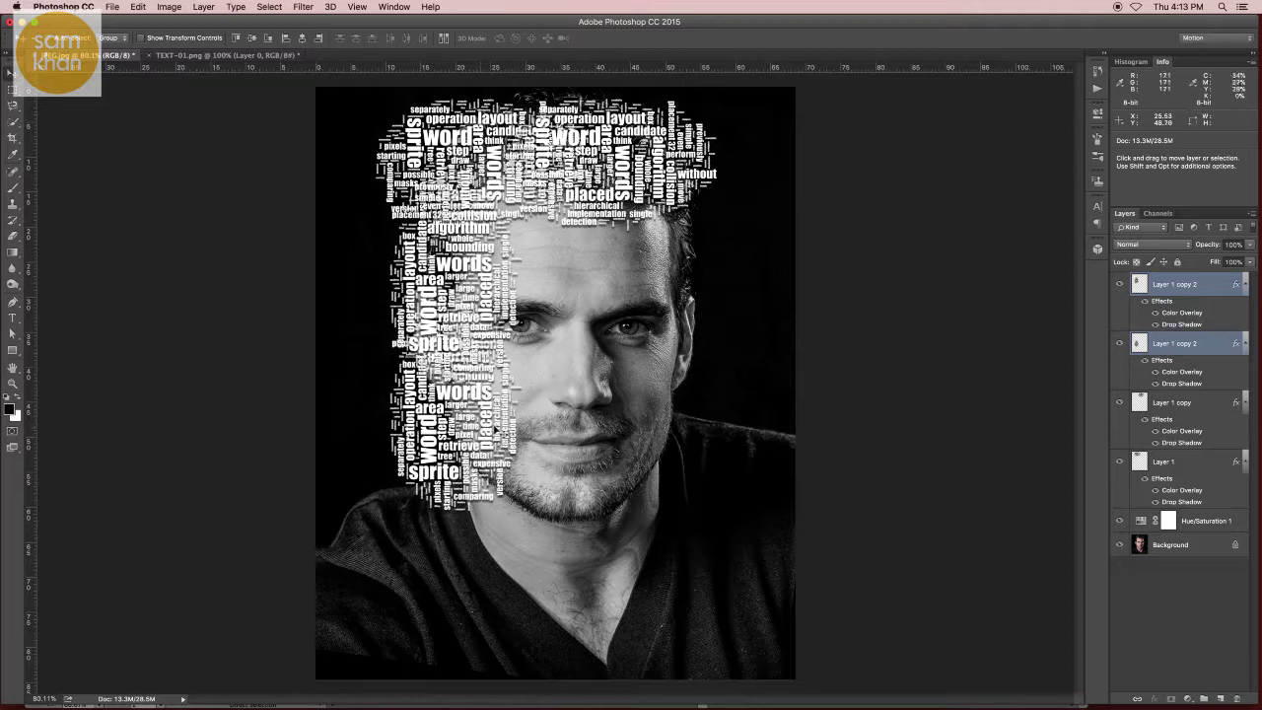
Add shrunken word-cloud duplicates across the face, over the chin and to the lower right
key("alt")
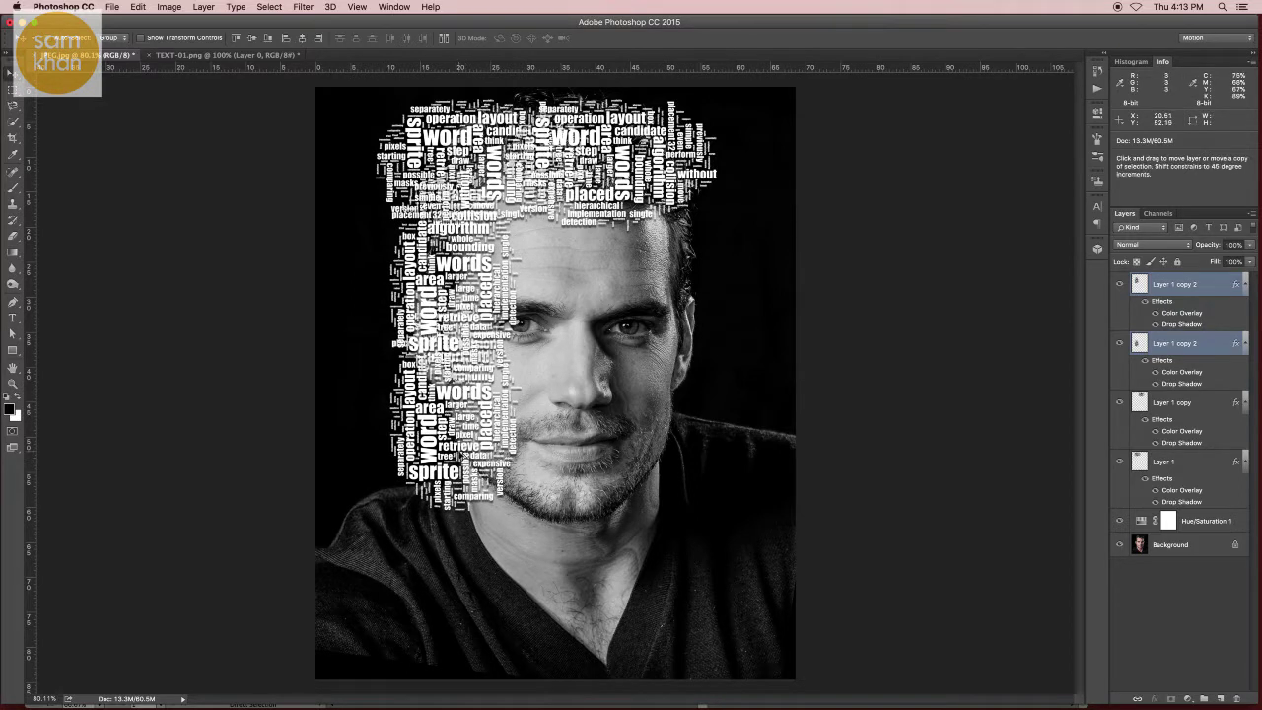
key("ctrl+t")
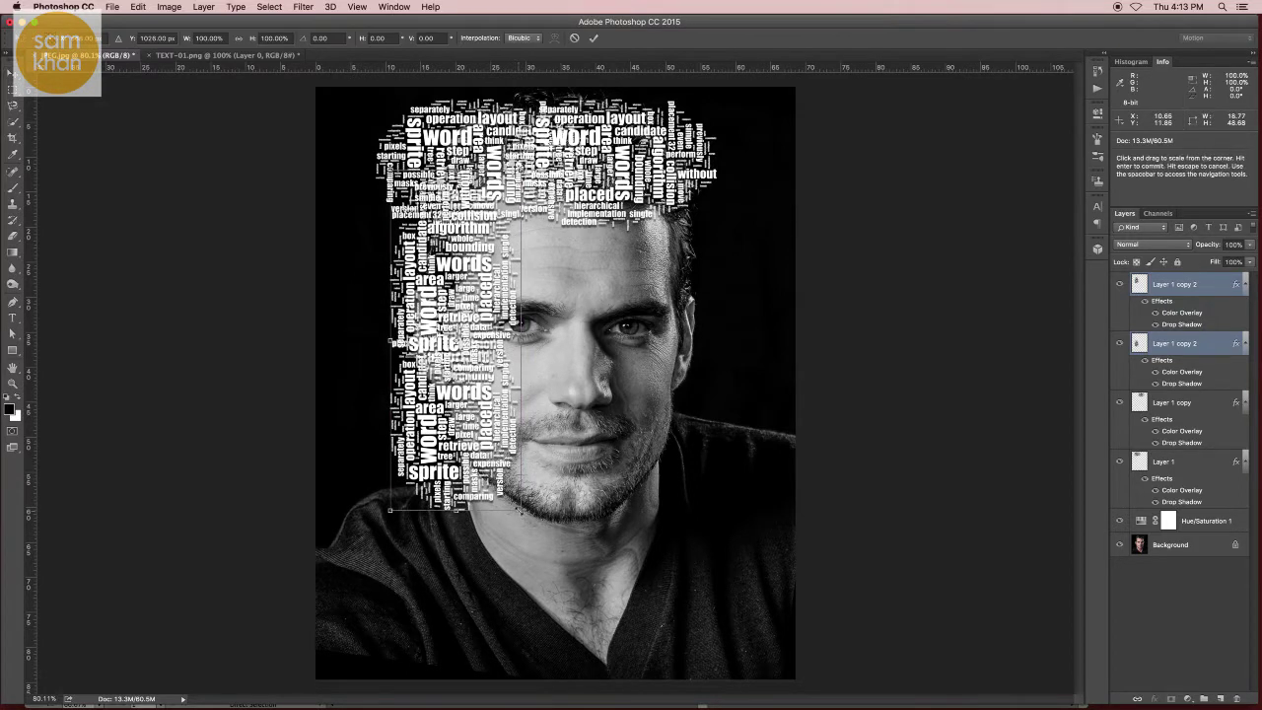
left_click_drag(517, 511, 509, 503)
left_click_drag(503, 444, 486, 426)
key("Return")
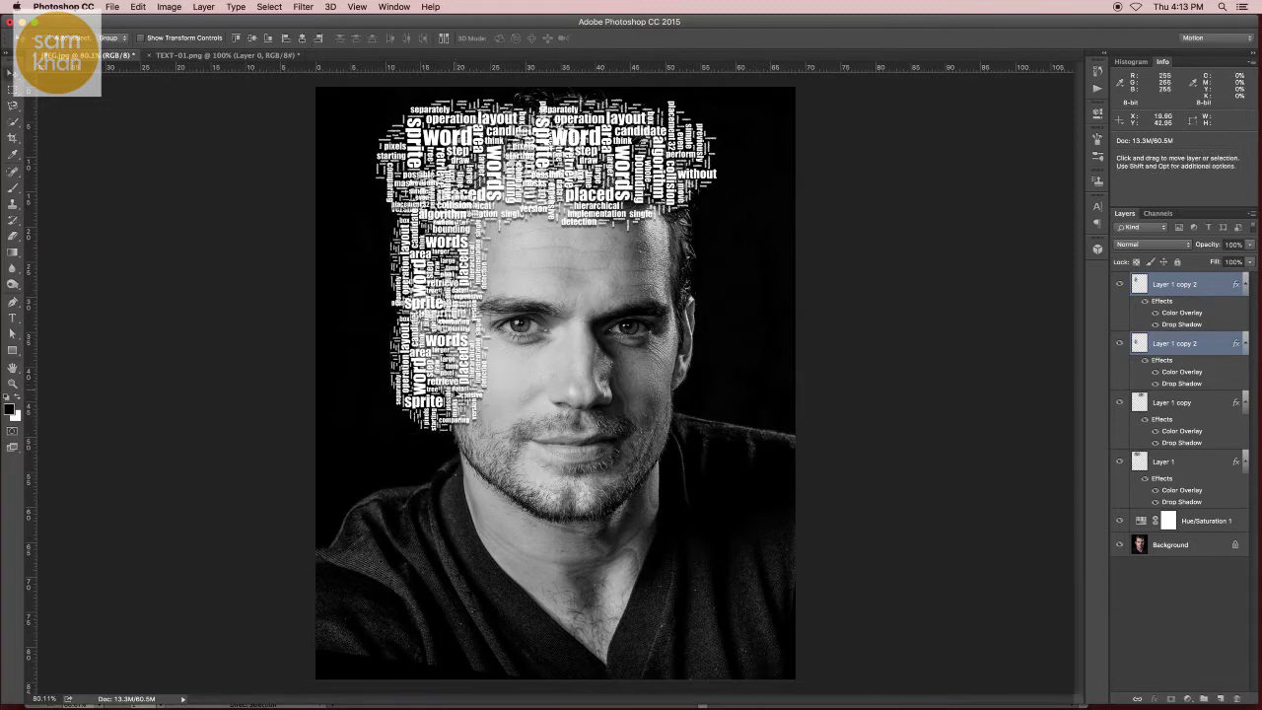
mouse_move(451, 355)
left_mouse_down()
mouse_move(588, 345)
mouse_move(519, 369)
mouse_move(681, 406)
mouse_move(680, 385)
mouse_move(531, 547)
mouse_move(514, 516)
left_mouse_up()
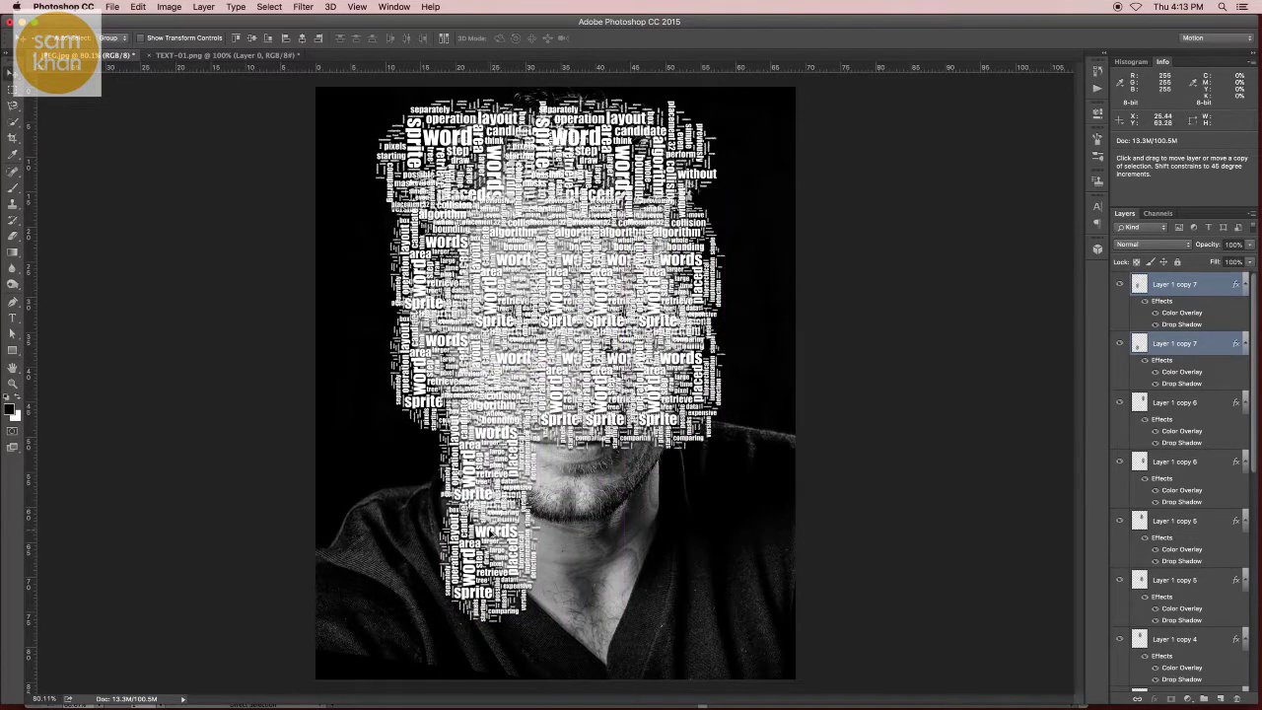
left_click_drag(540, 557, 611, 577)
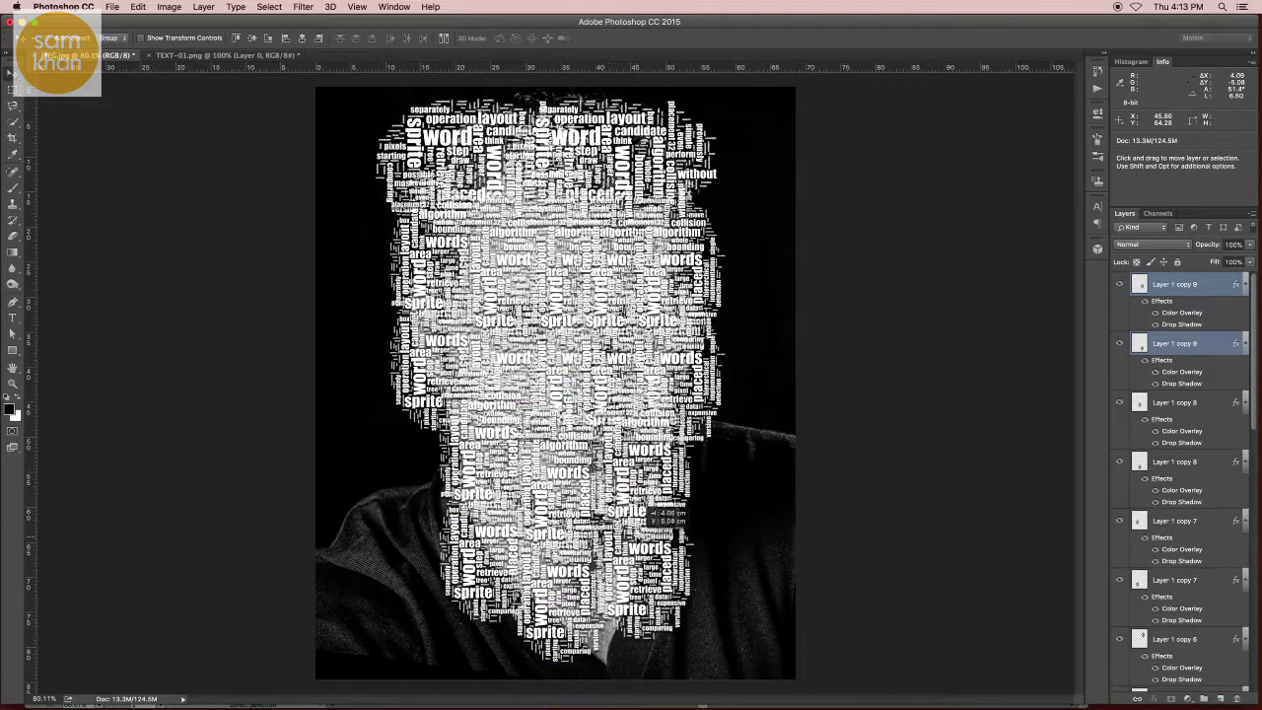
mouse_move(613, 512)
left_mouse_down()
mouse_move(642, 540)
mouse_move(712, 396)
left_mouse_up()
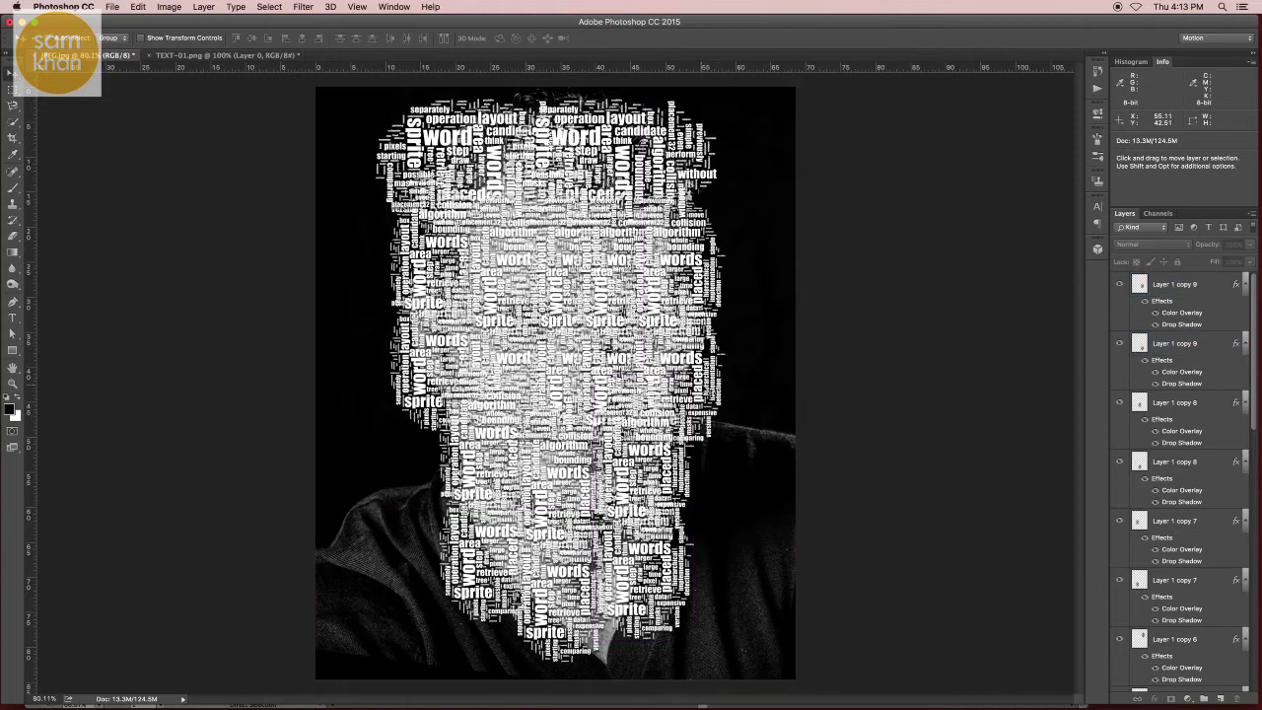
left_click(708, 395)
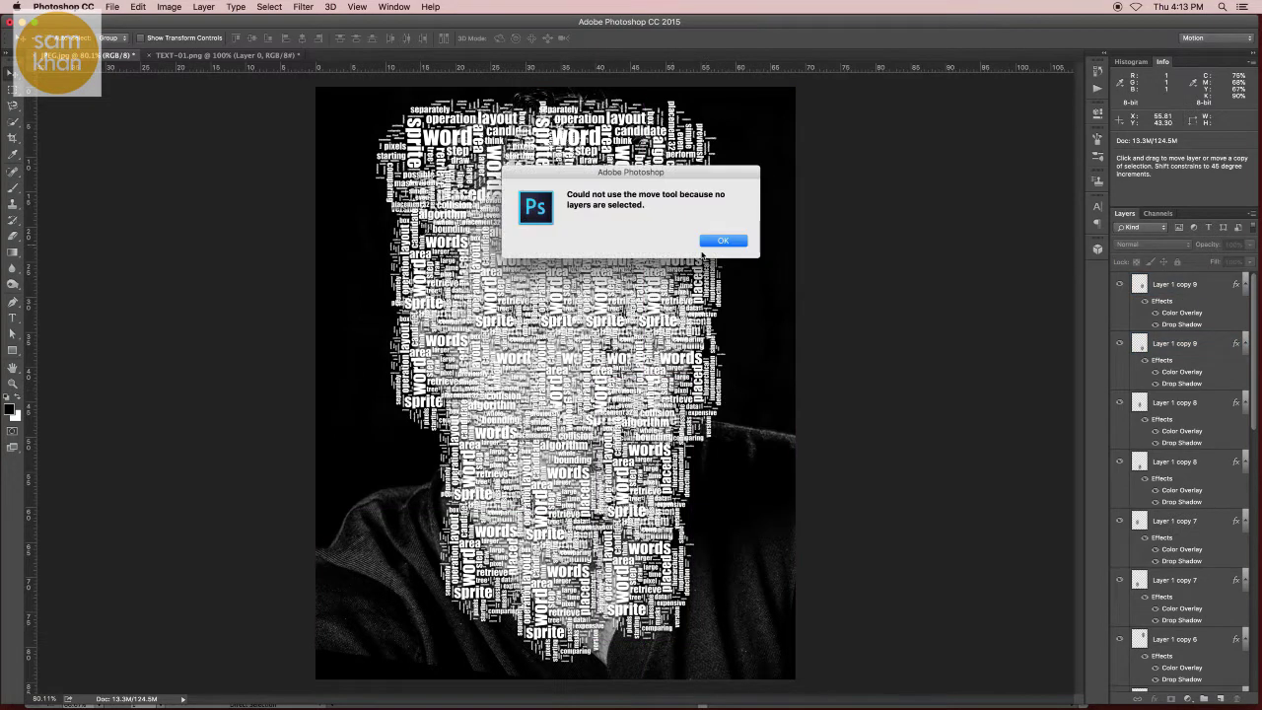
Select every layer from Layer 1 copy 9 down to Layer 1 and merge them with Merge Layers
left_click(713, 242)
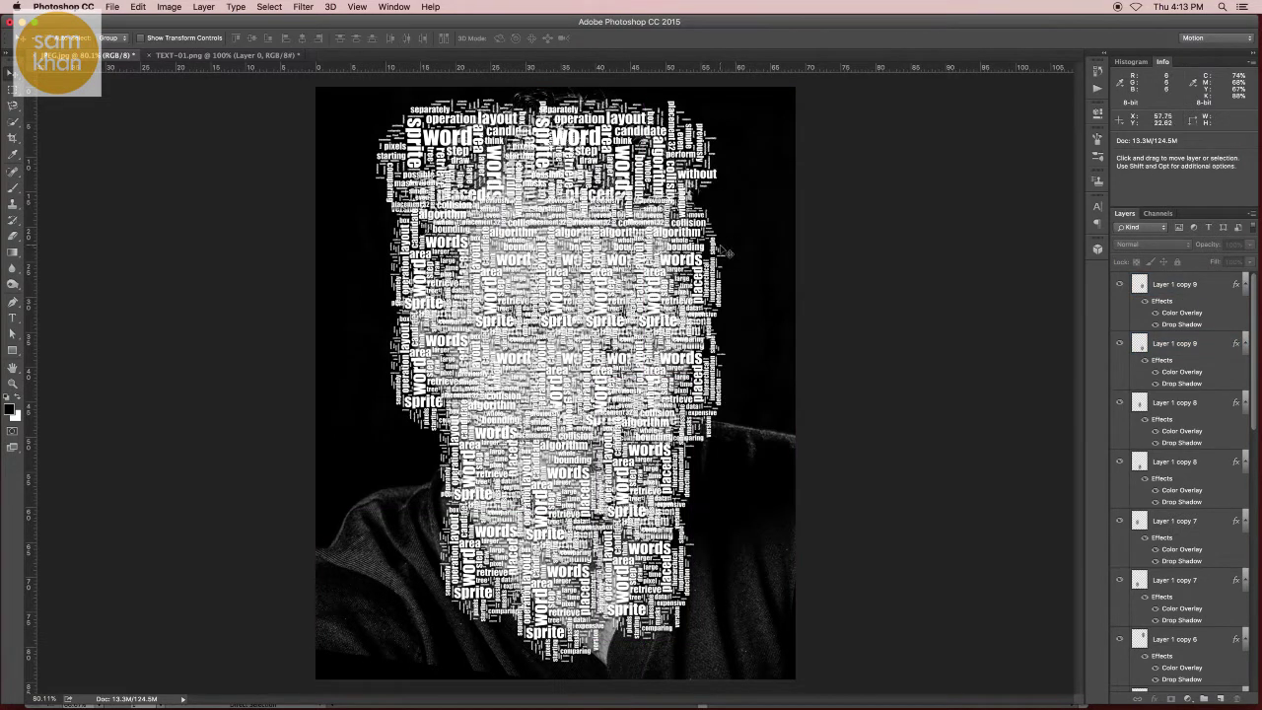
left_click(1202, 288)
scroll(1192, 414, "down", 5)
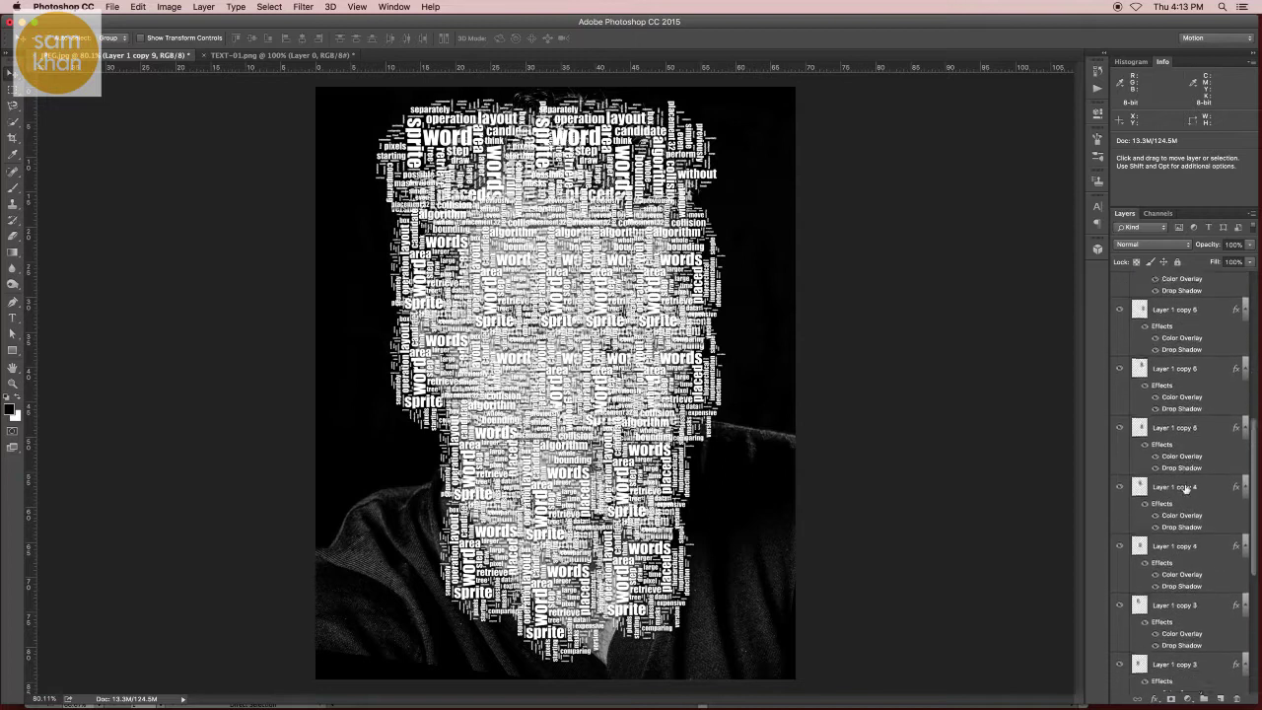
scroll(1185, 489, "down", 2)
scroll(1169, 498, "down", 3)
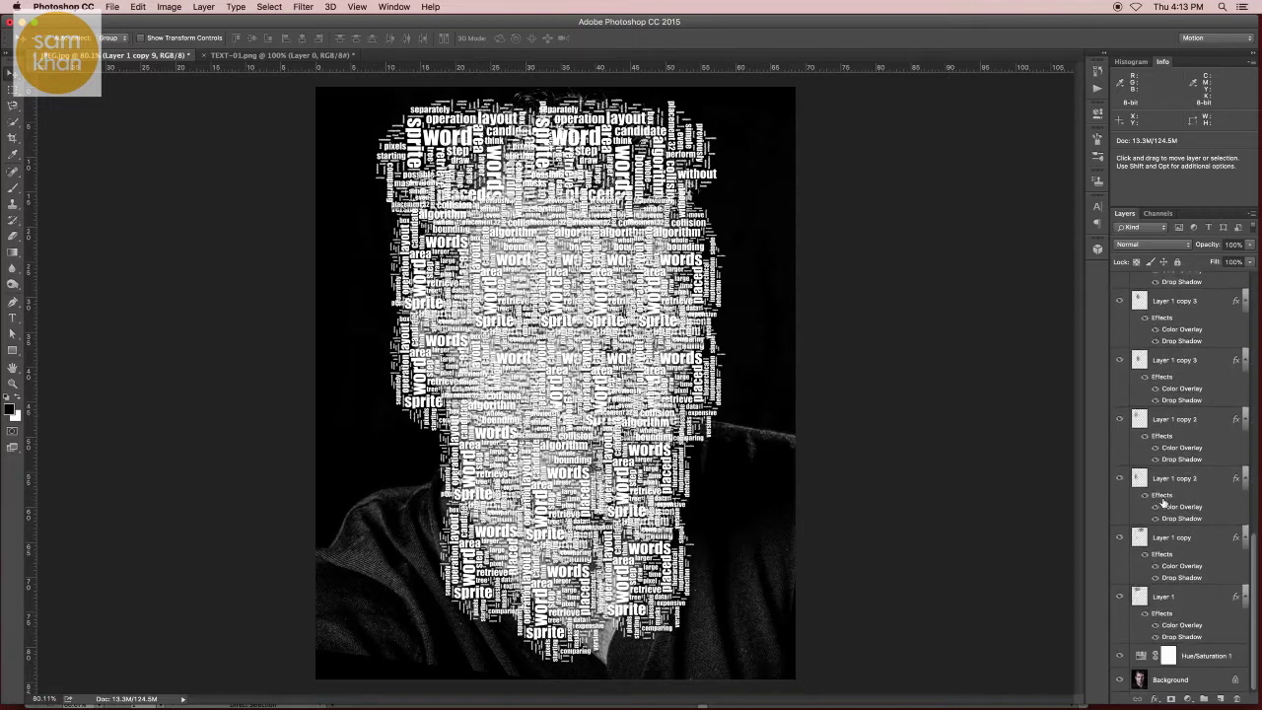
left_click(1179, 595, "shift")
left_click(1253, 213)
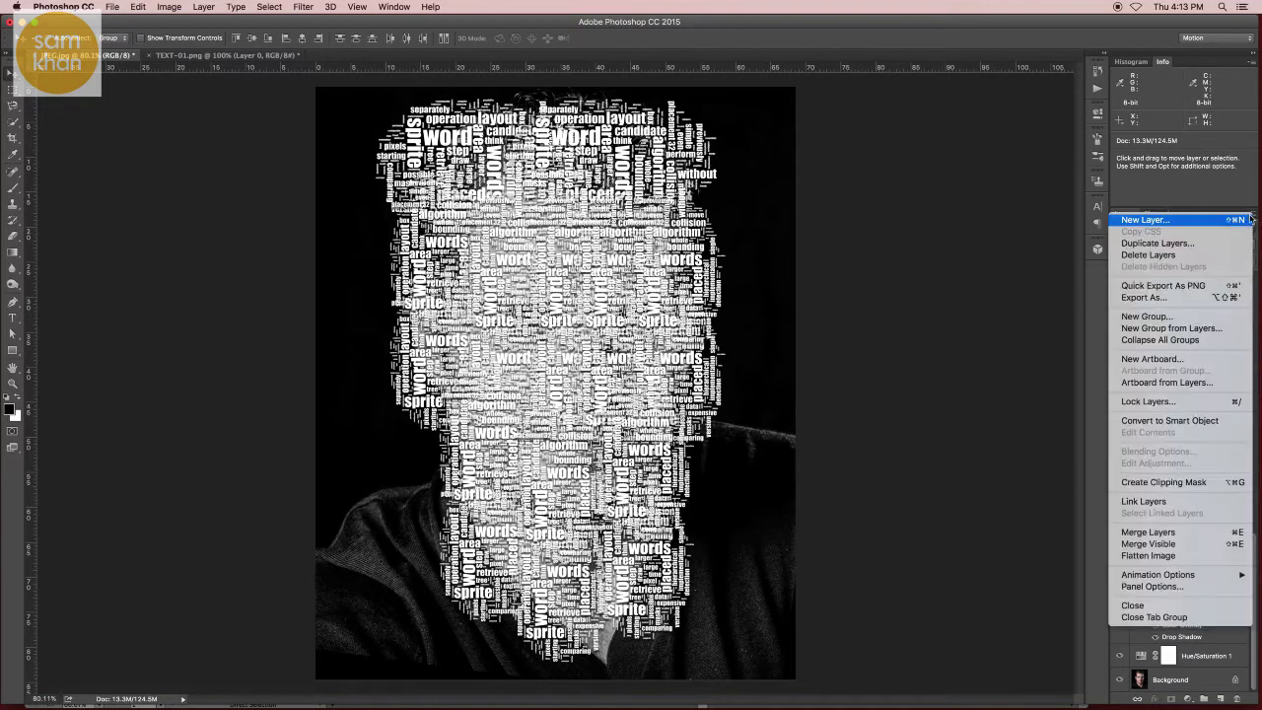
left_click(1163, 536)
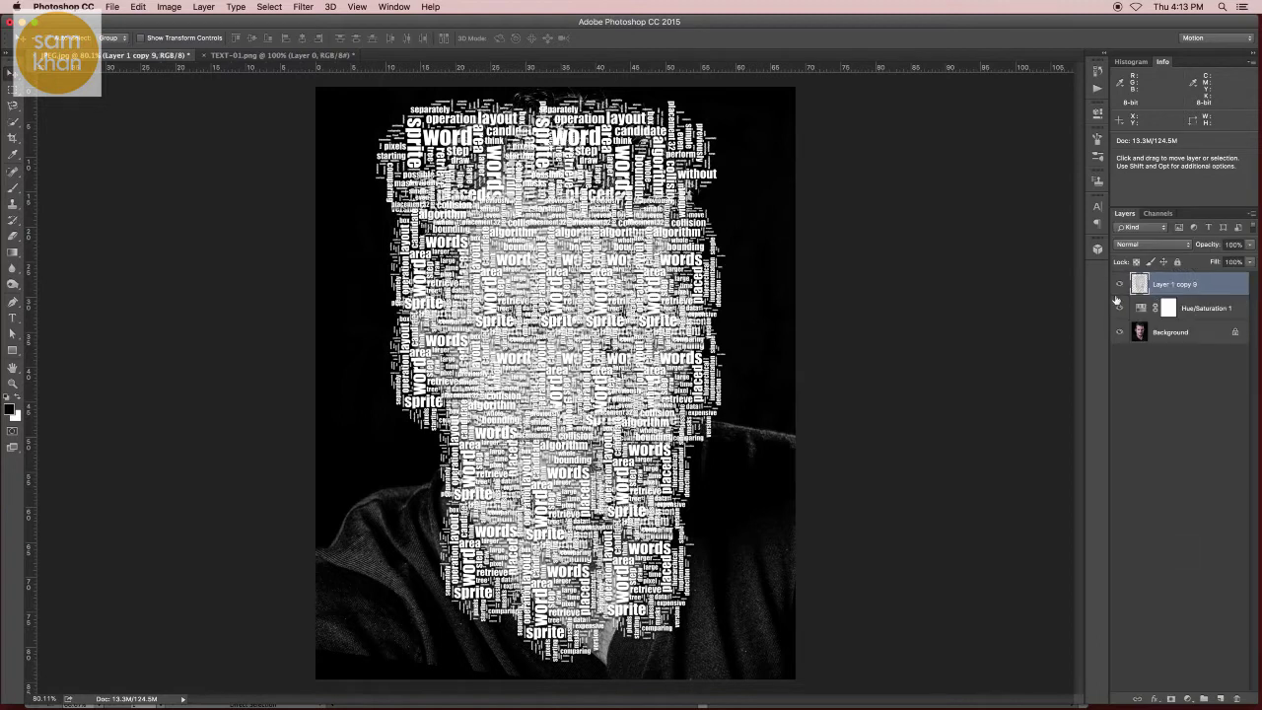
left_click(1120, 284)
left_click(1119, 284)
Apply a plain Blur to the word layer, then hide the word-portrait layer
left_click(303, 7)
mouse_move(309, 153)
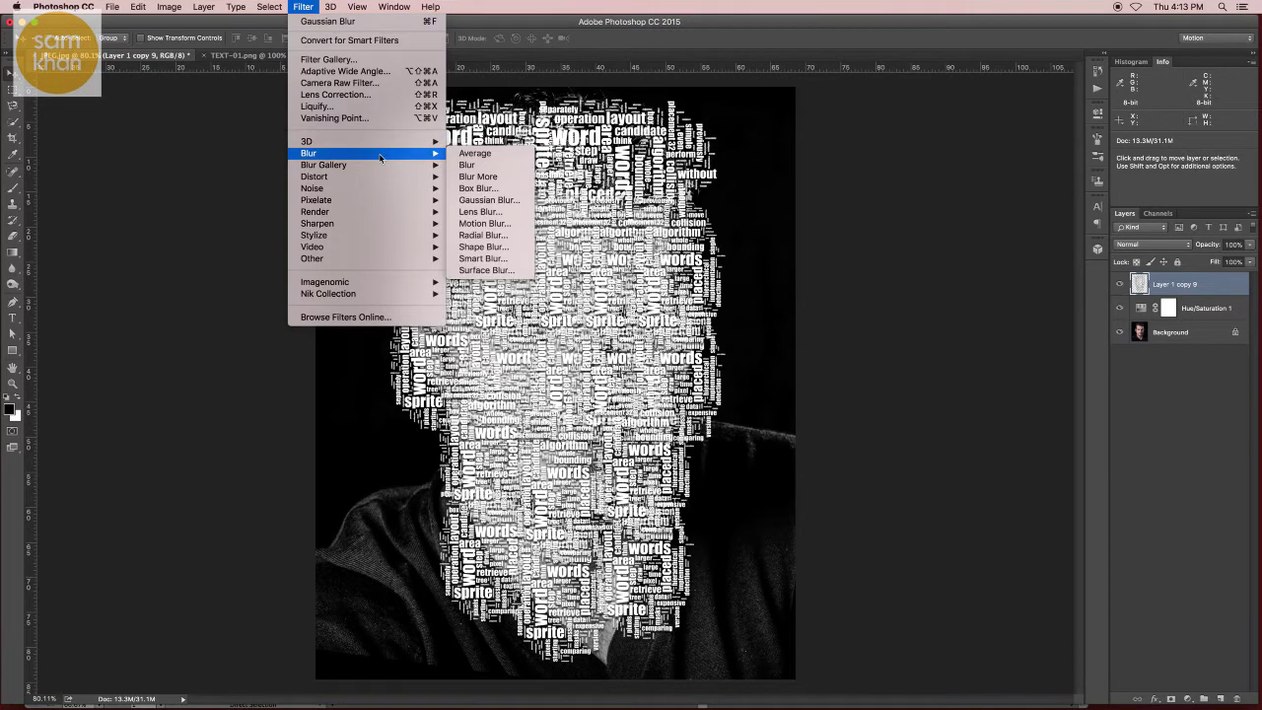
left_click(473, 164)
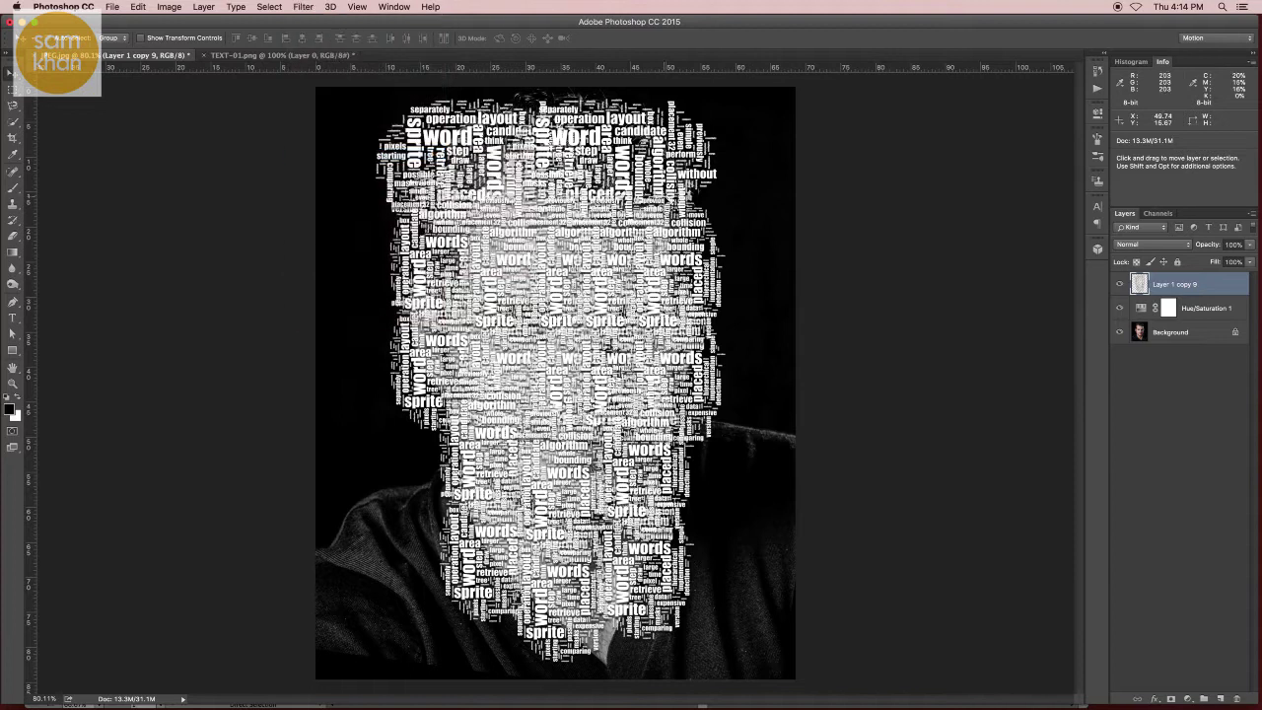
left_click(1198, 308)
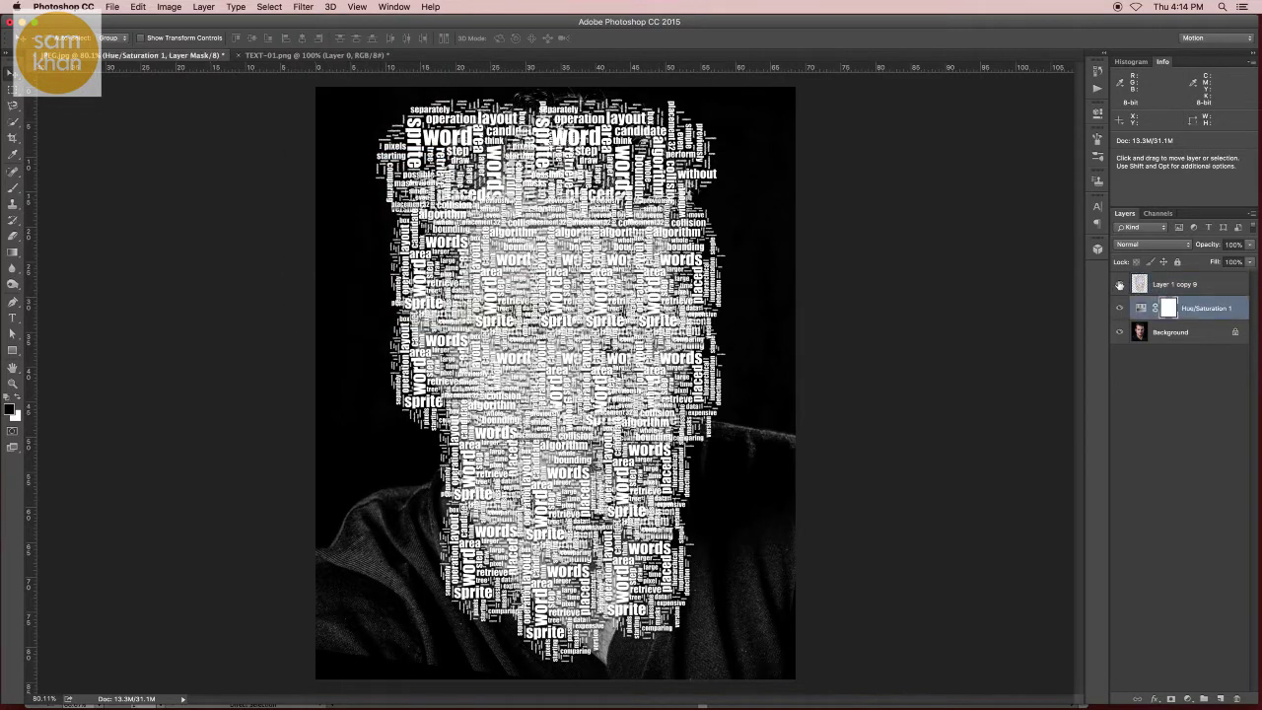
left_click(1120, 285)
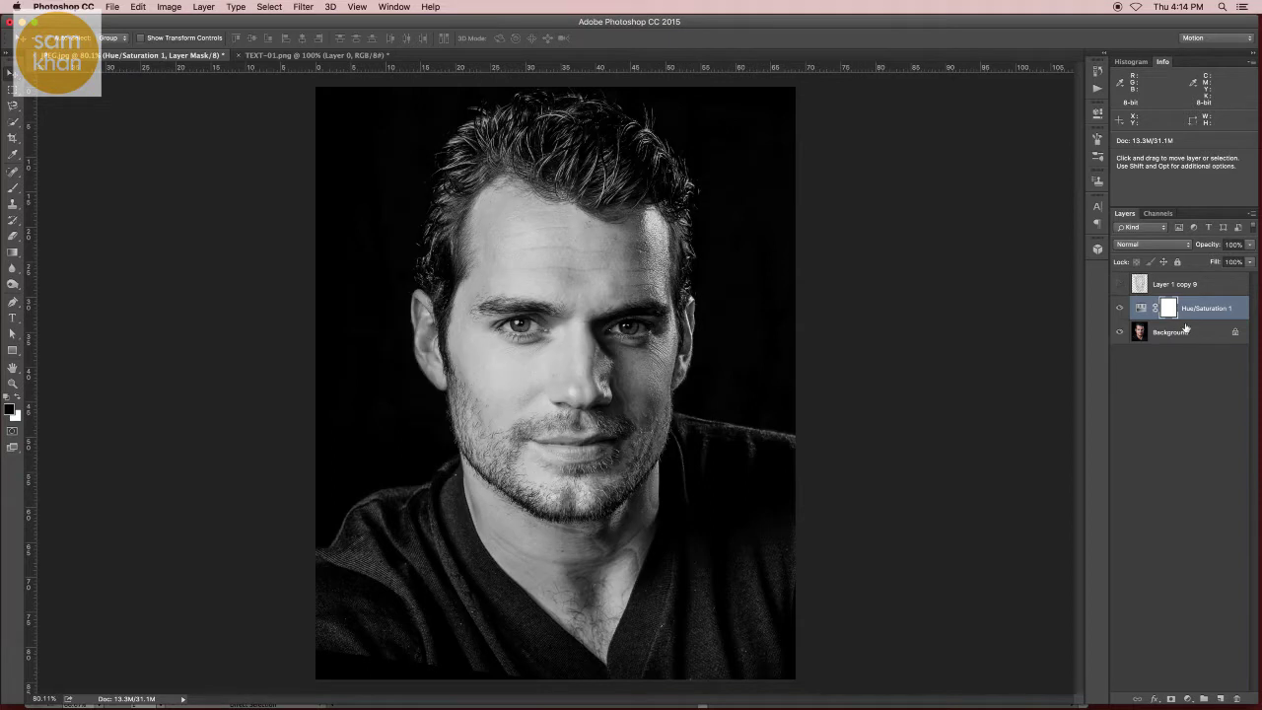
Duplicate Hue/Saturation 1 and Background and merge the copies into one grayscale layer
left_click(1181, 333, "shift")
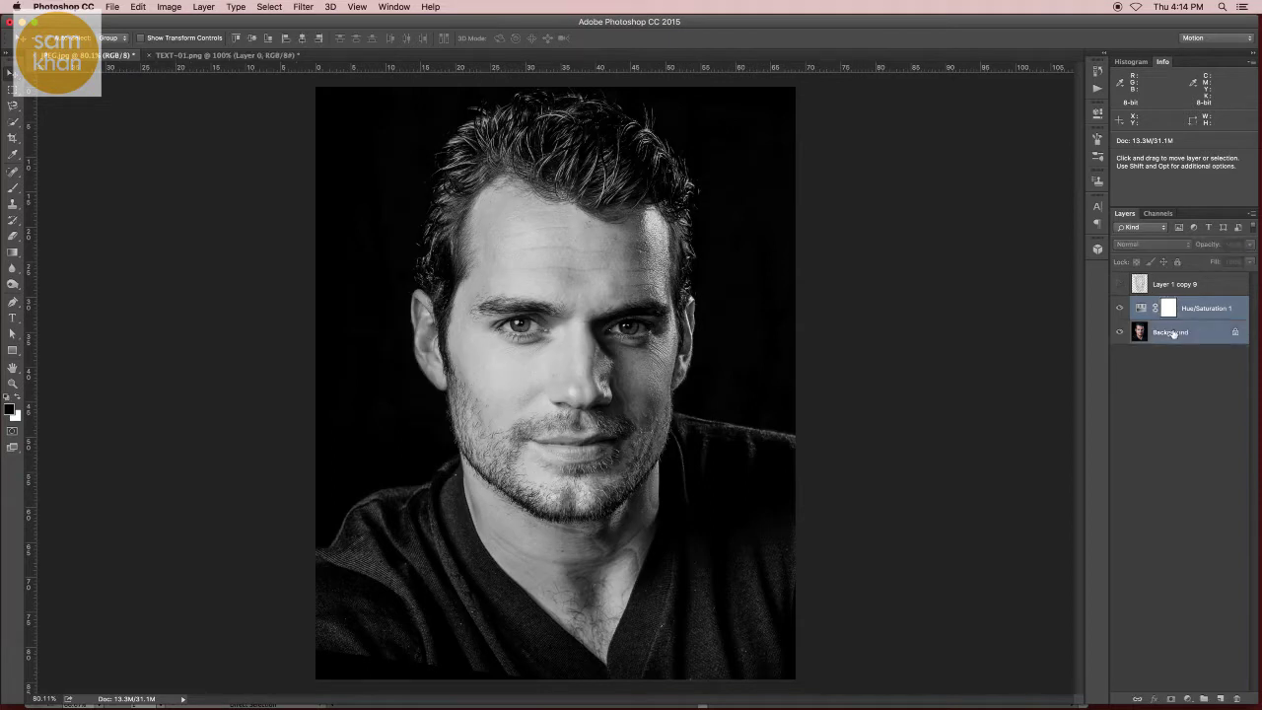
left_click_drag(1186, 338, 1220, 697)
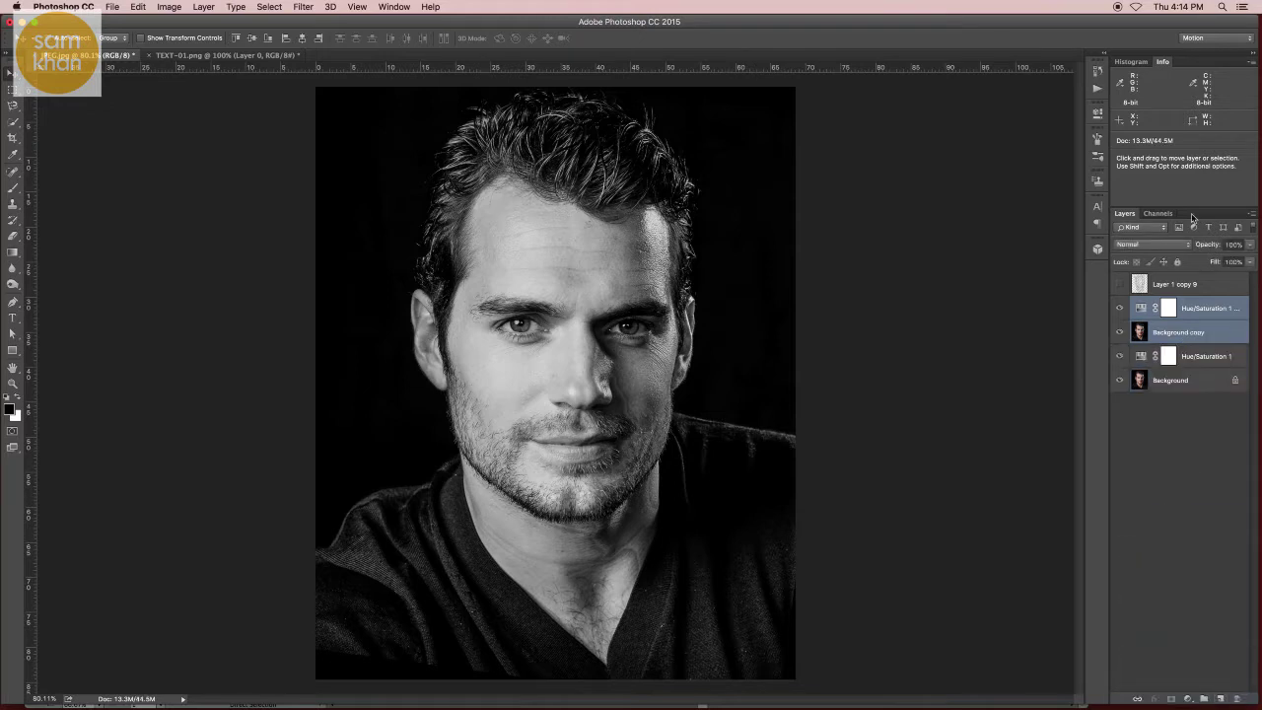
left_click(1250, 227)
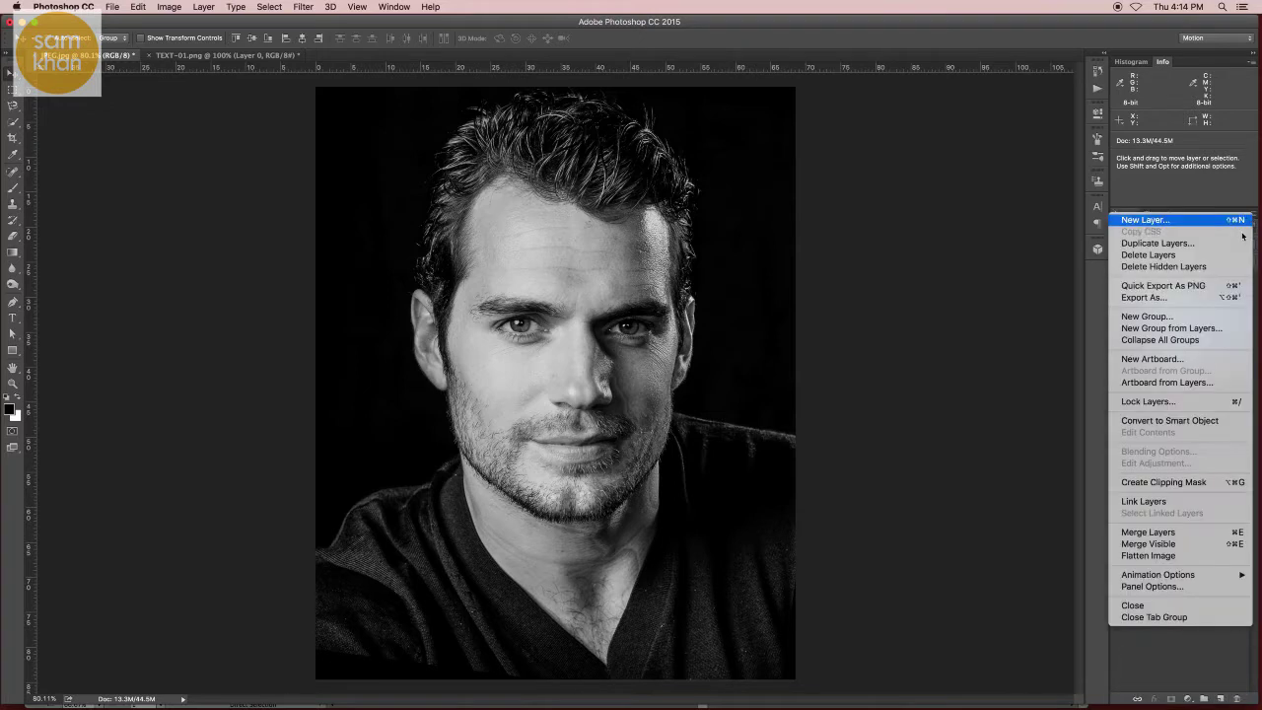
left_click(1156, 533)
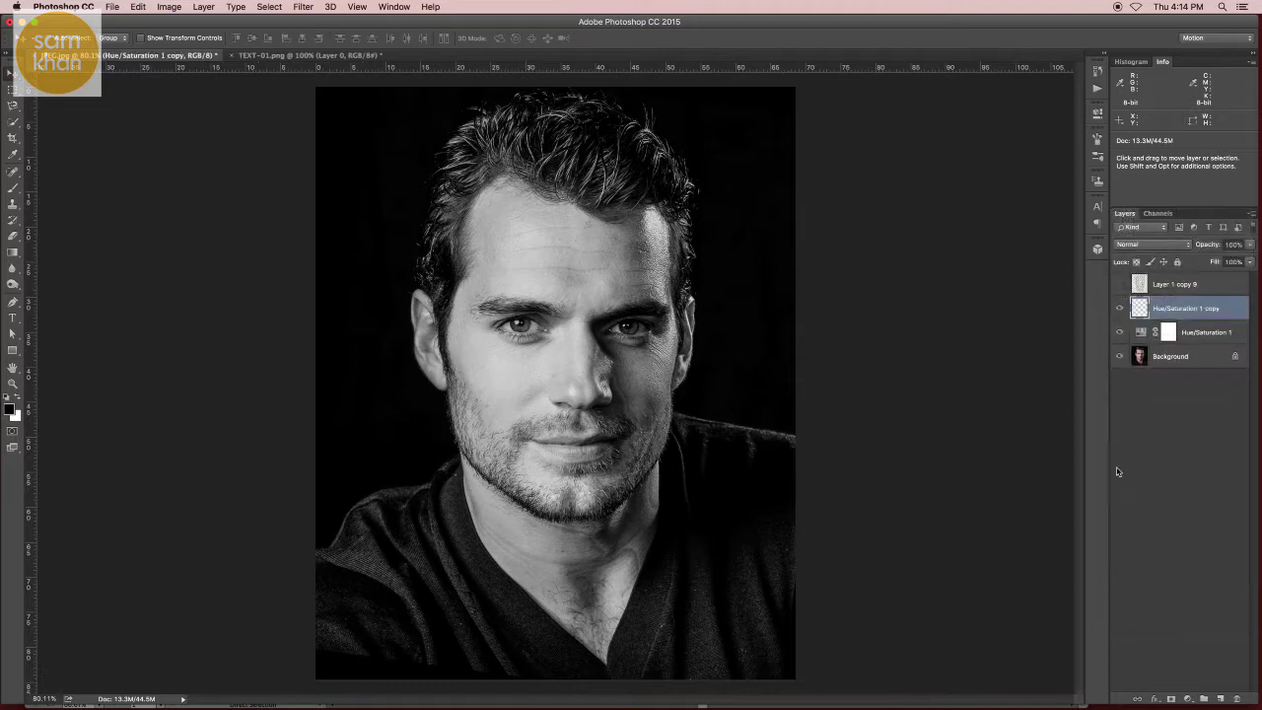
left_click(1120, 284)
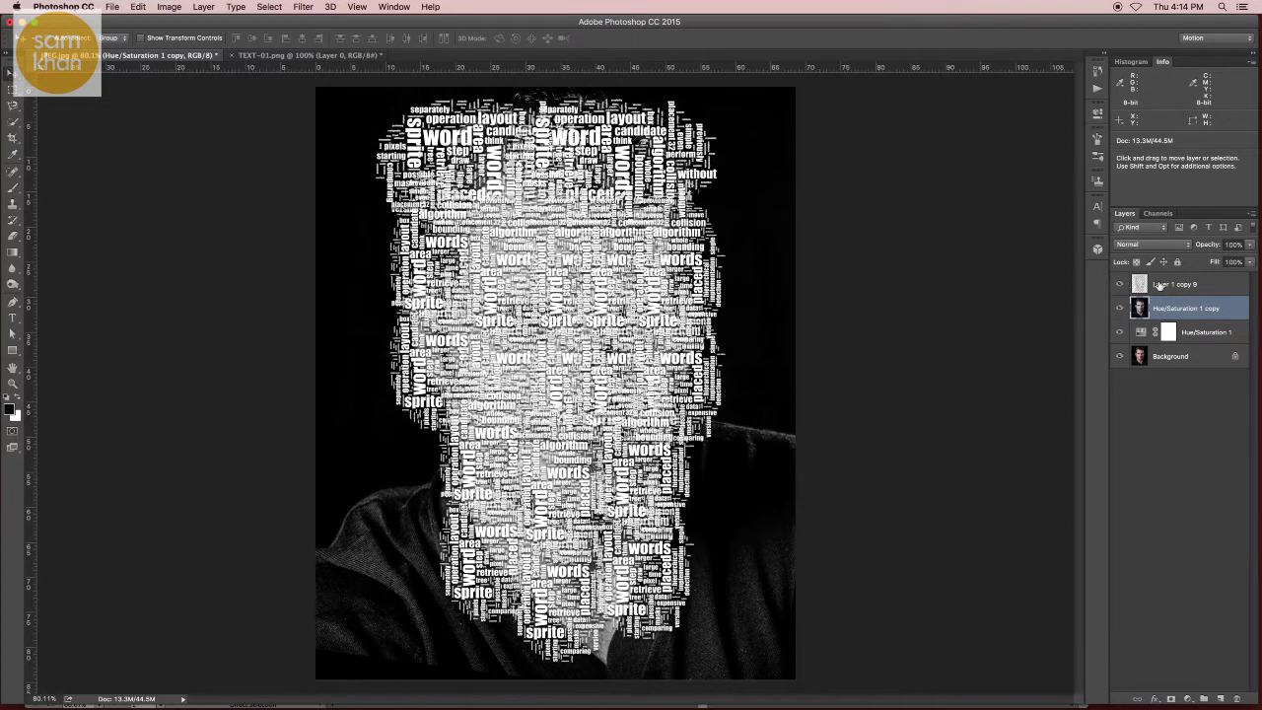
left_click(1160, 286)
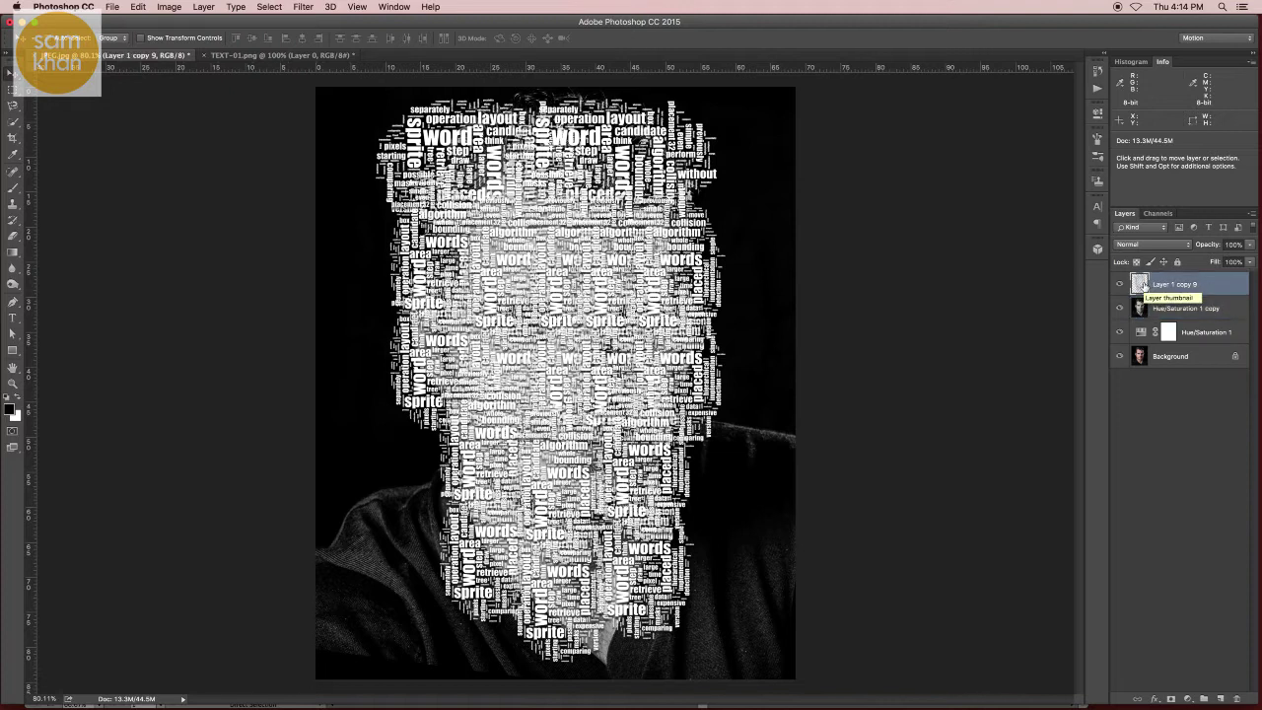
left_click(1141, 285, "super")
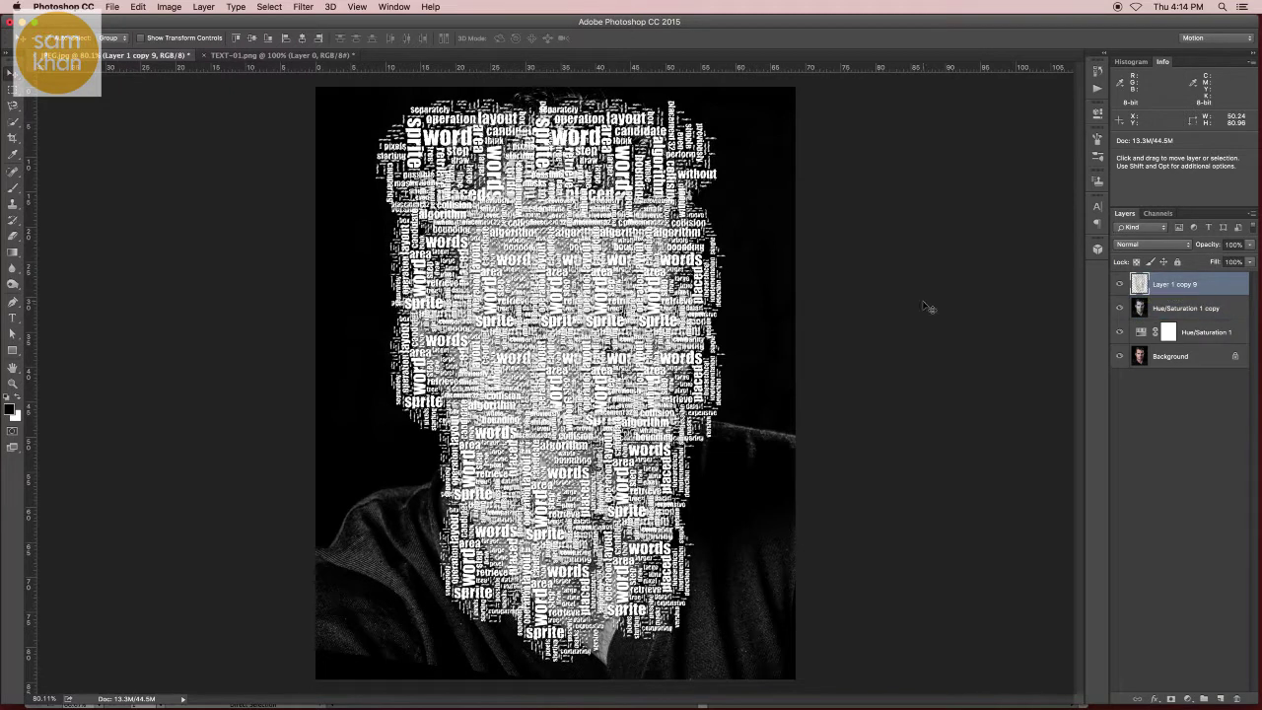
key("z")
left_click(801, 352)
left_click_drag(801, 352, 801, 352)
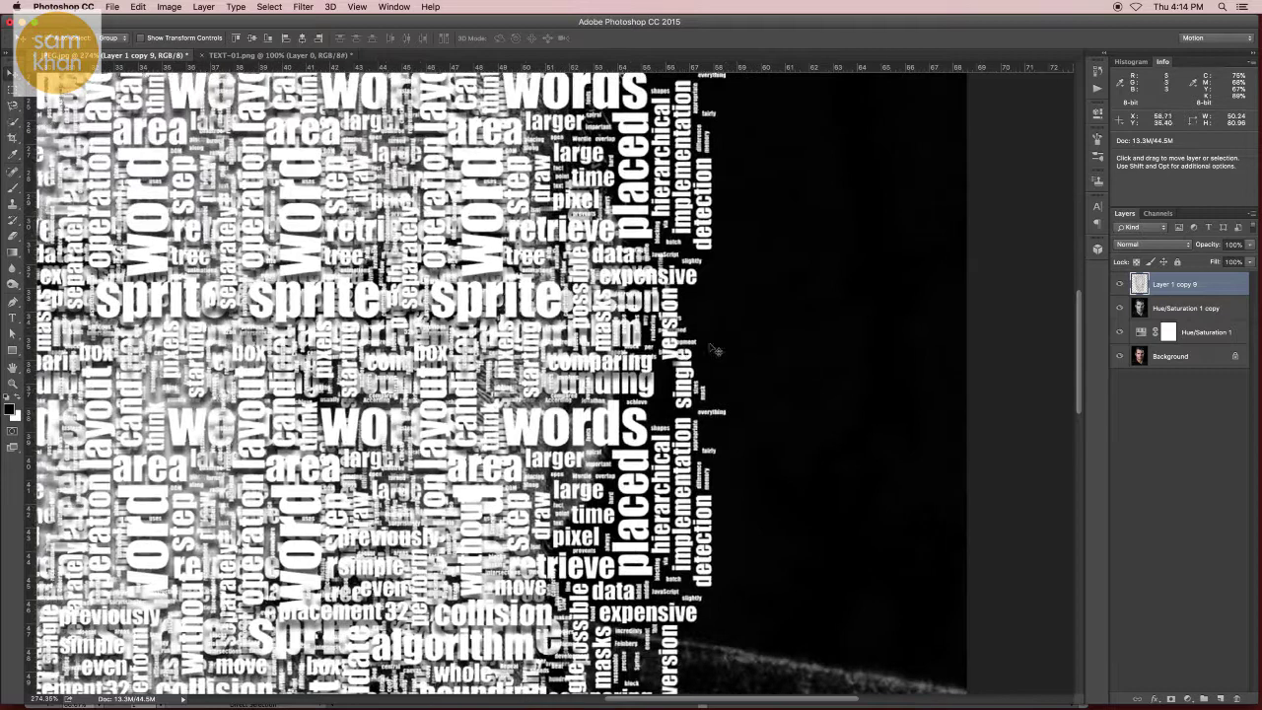
key("v")
left_click(1179, 308)
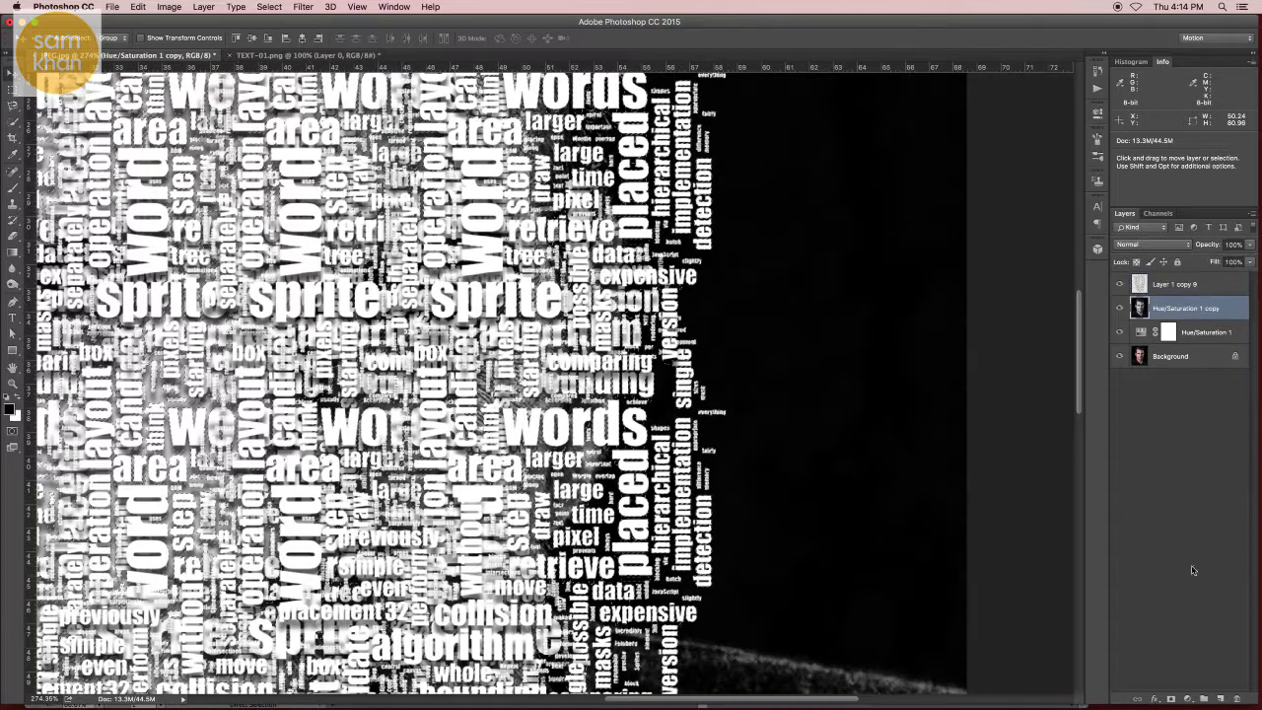
left_click(1173, 701)
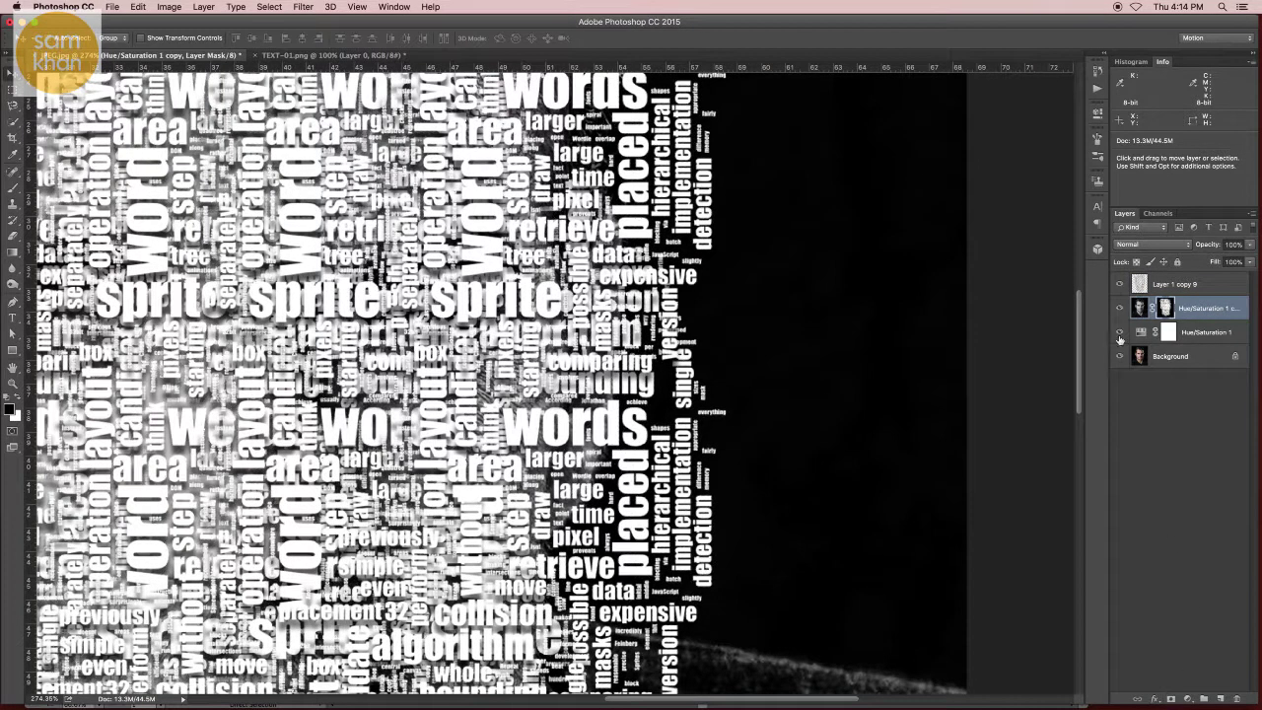
left_click(1119, 285)
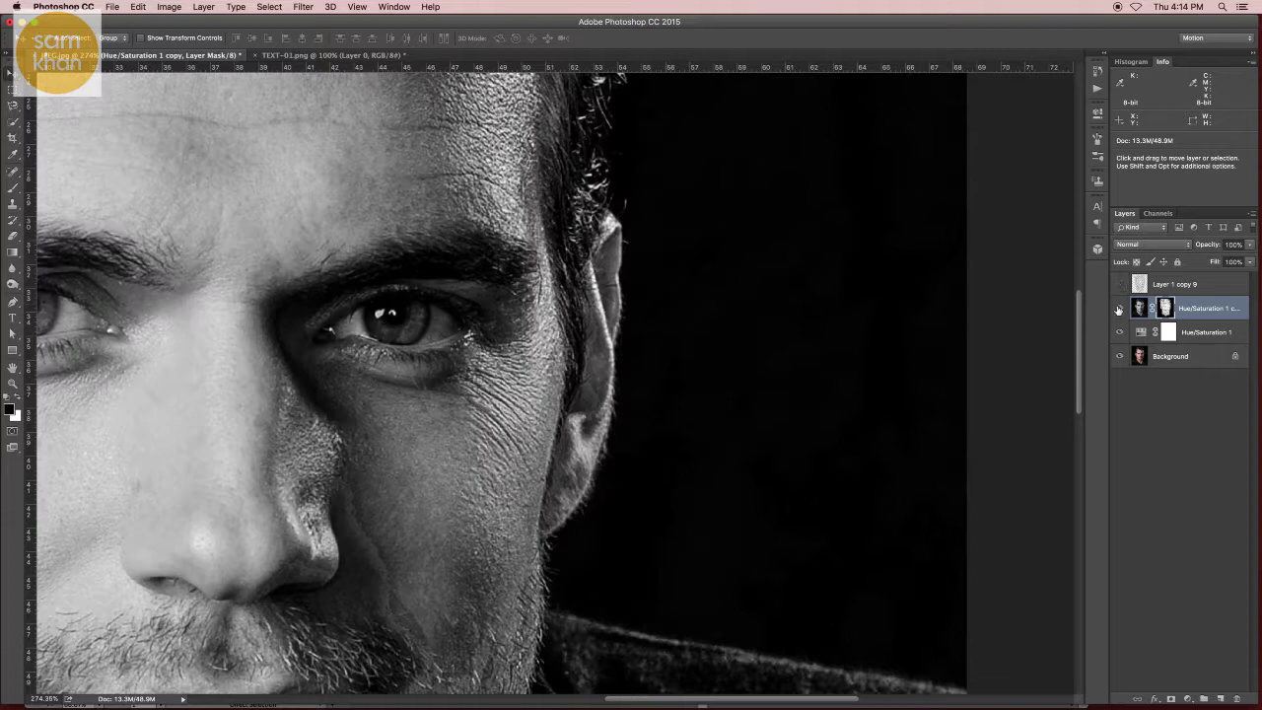
scroll(845, 346, "down", 5)
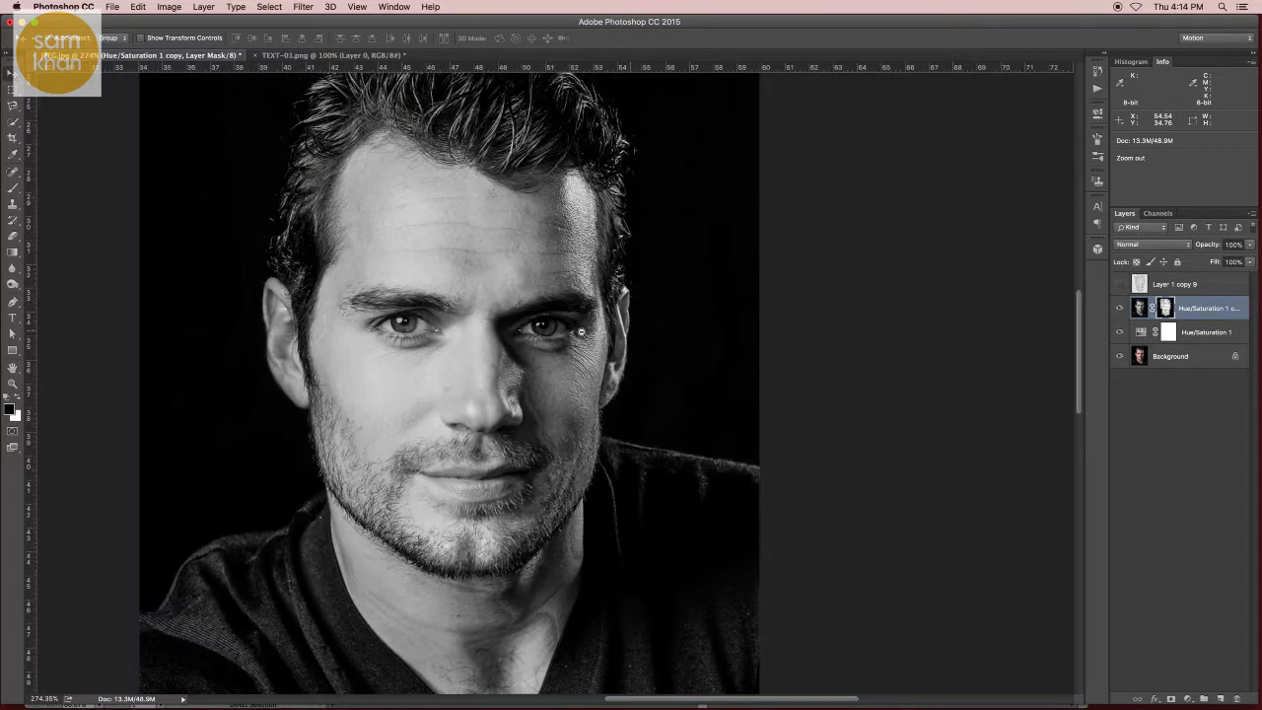
left_click(1119, 285)
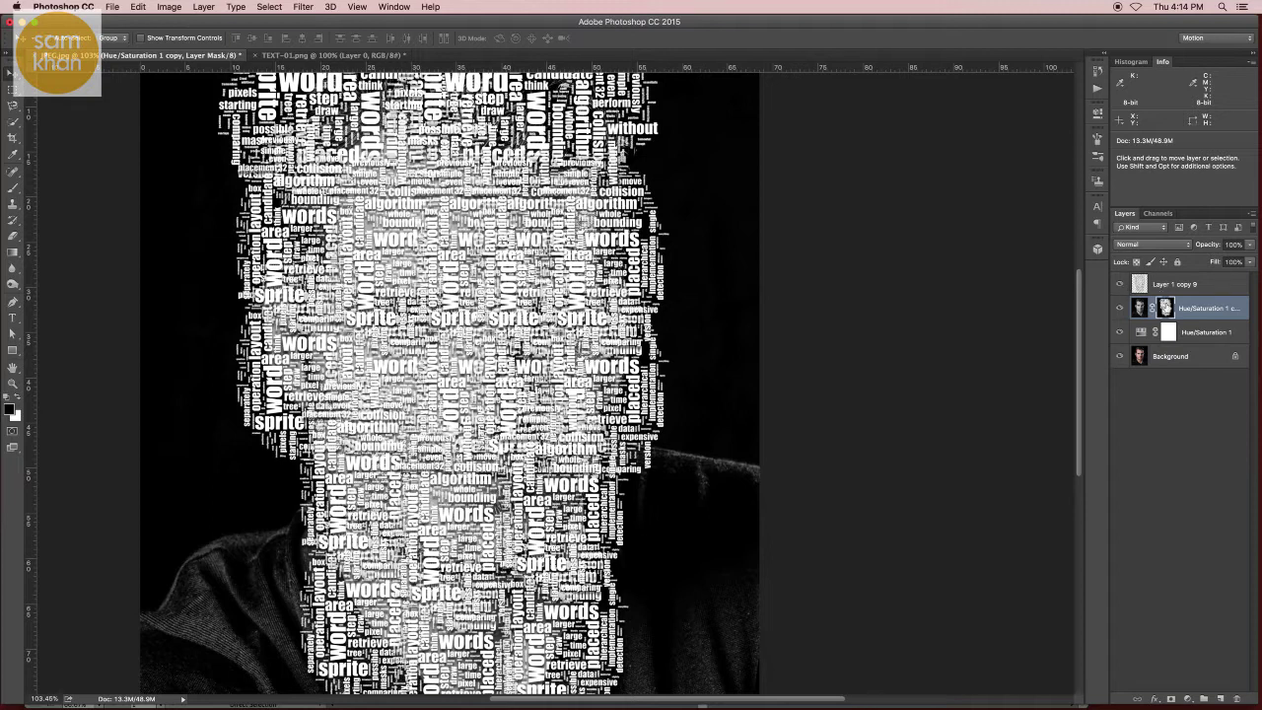
key("z")
left_click(613, 317)
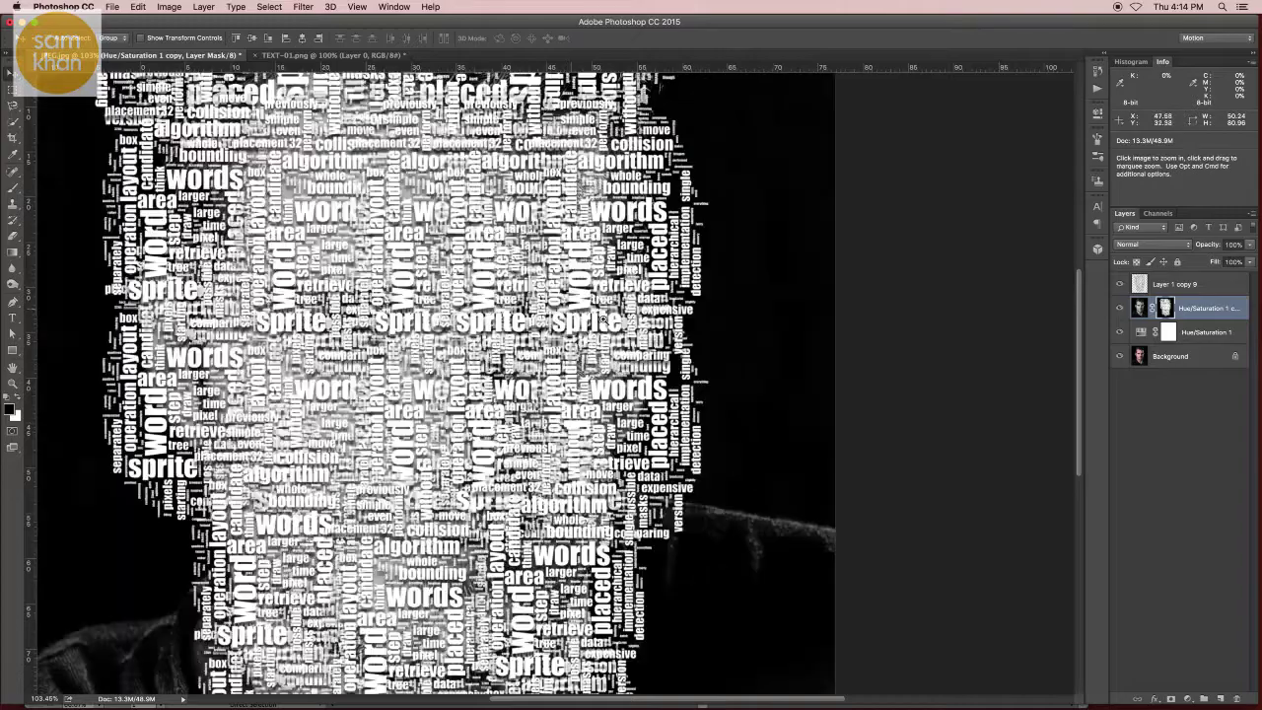
key("v")
key("ctrl+minus")
left_click_drag(858, 477, 713, 353)
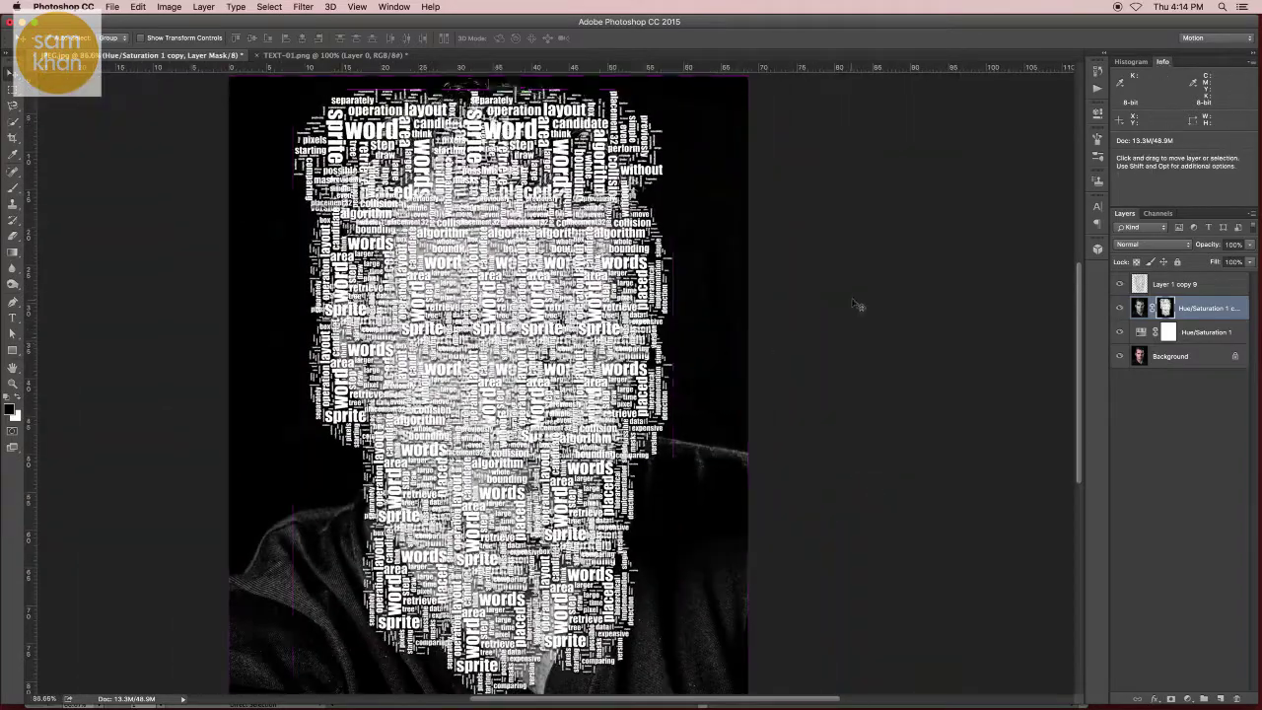
left_click(1158, 285)
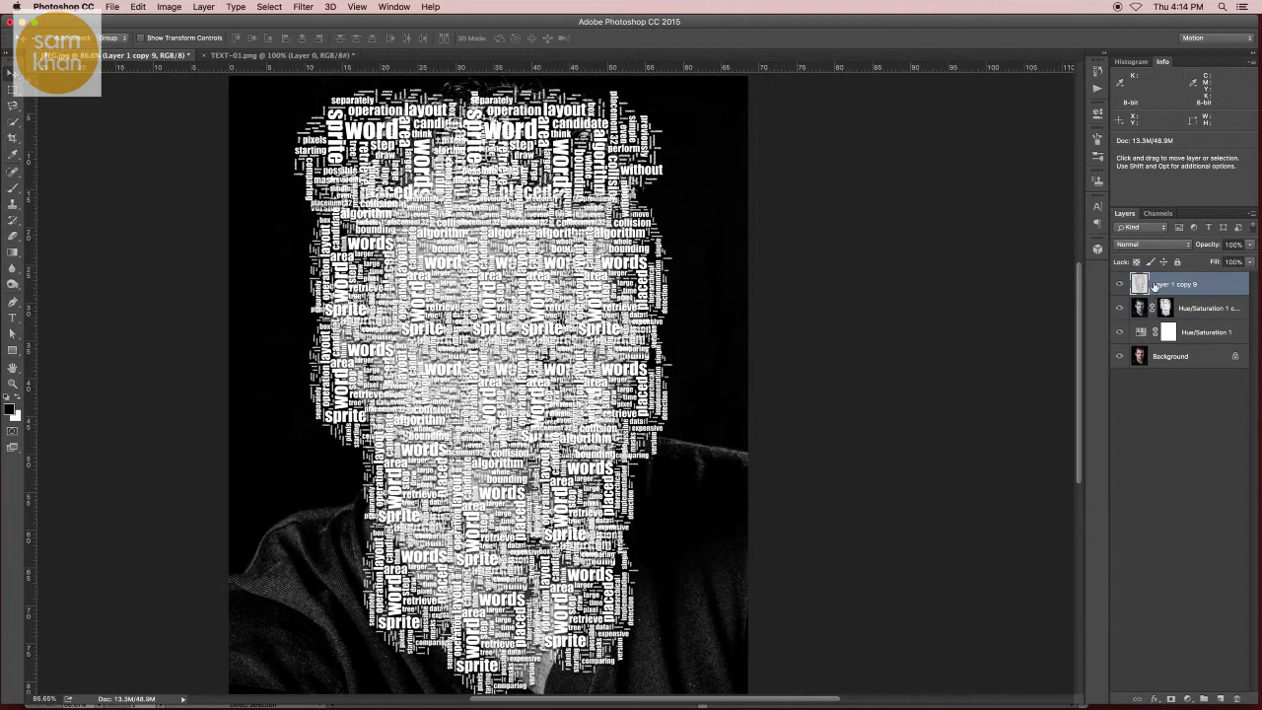
Apply Displace at 15 horizontal and 15 vertical scale using Displacement.psd as the map
left_click(303, 7)
mouse_move(315, 177)
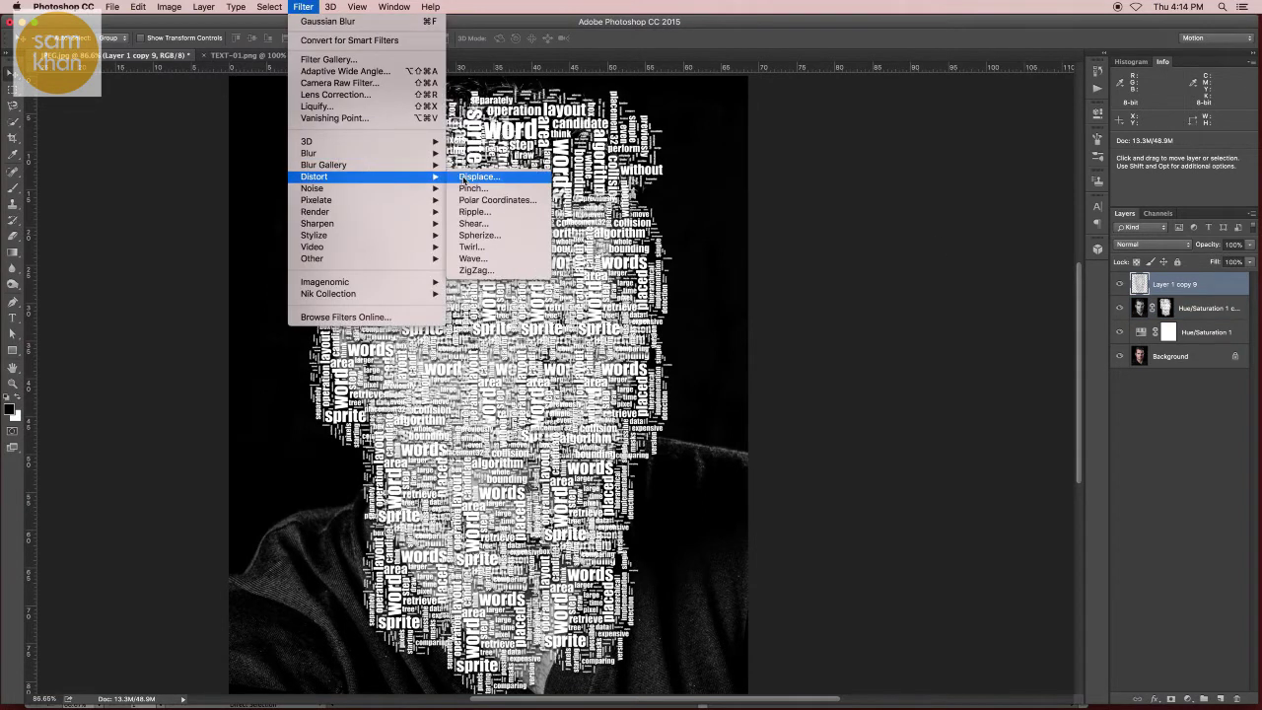
left_click(479, 177)
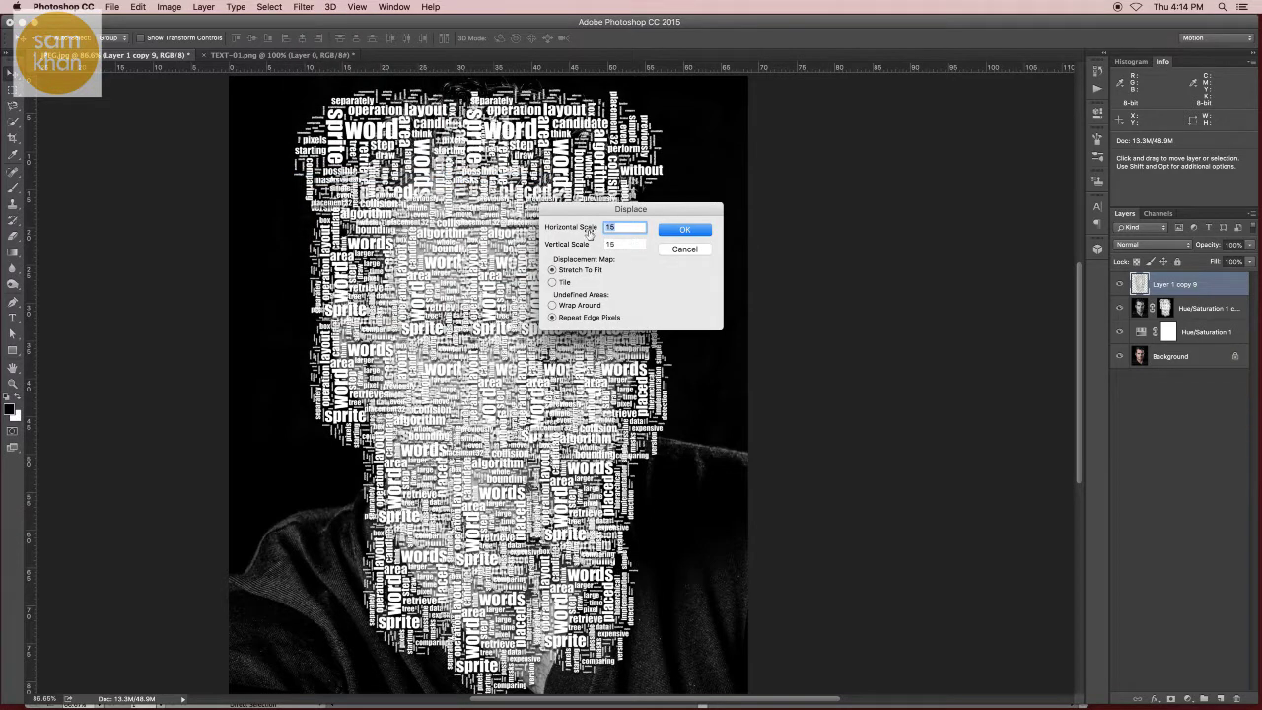
type("15")
key("Tab")
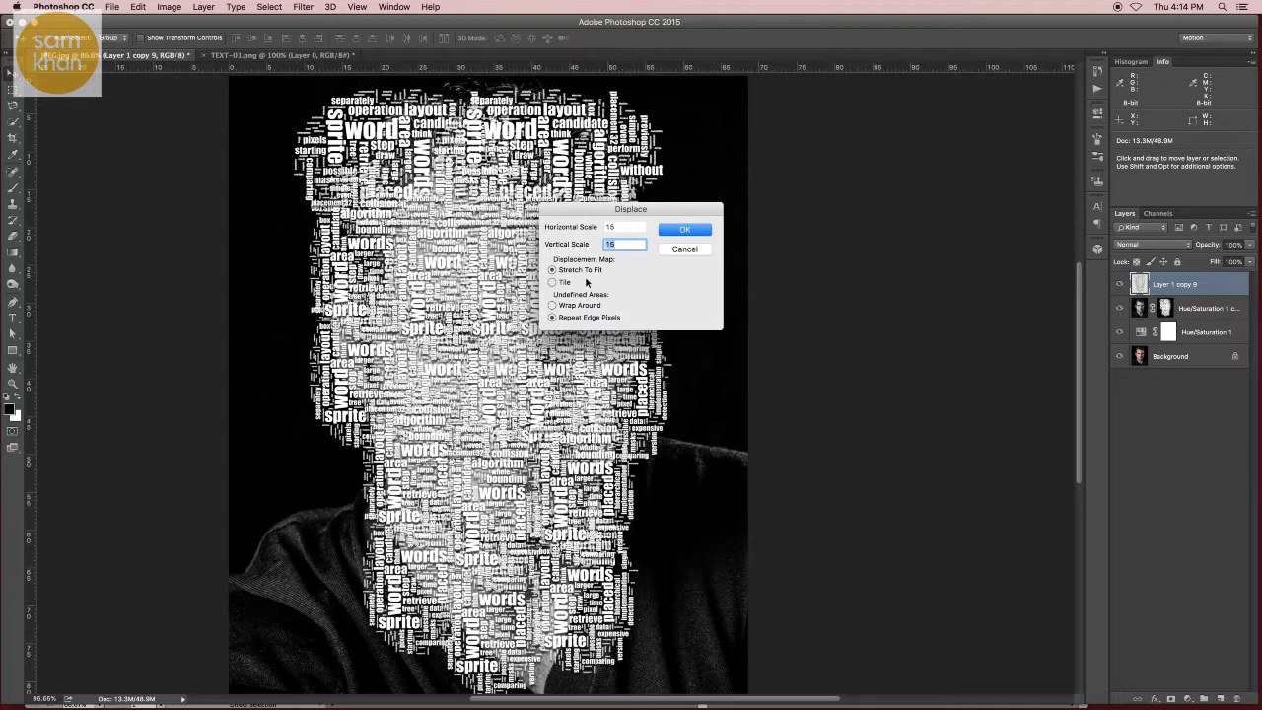
left_click(681, 232)
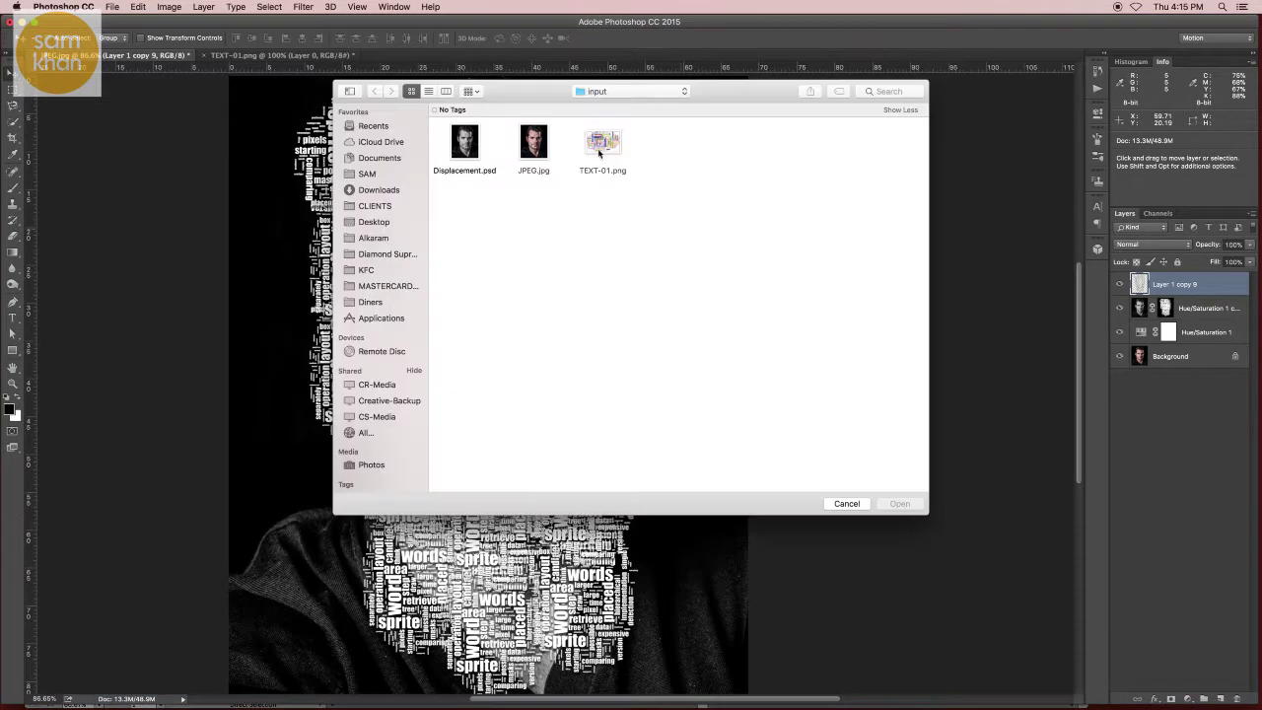
left_click(470, 144)
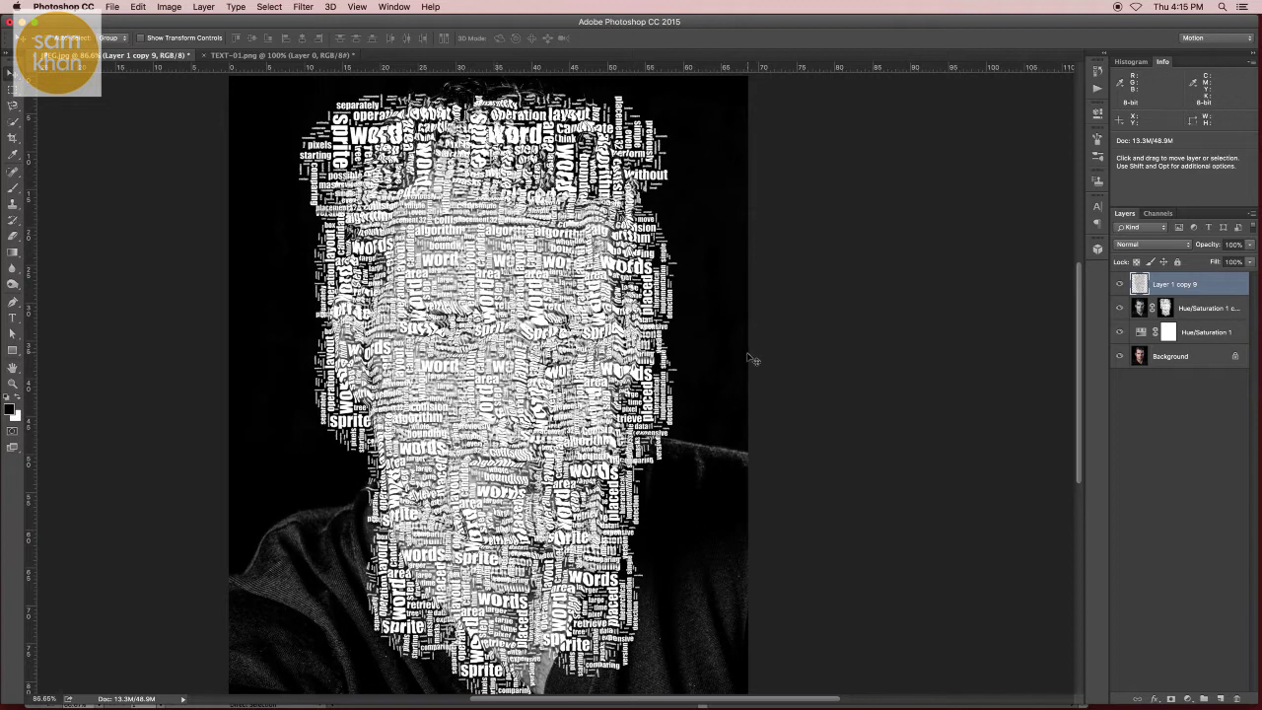
left_click(1169, 356, "shift")
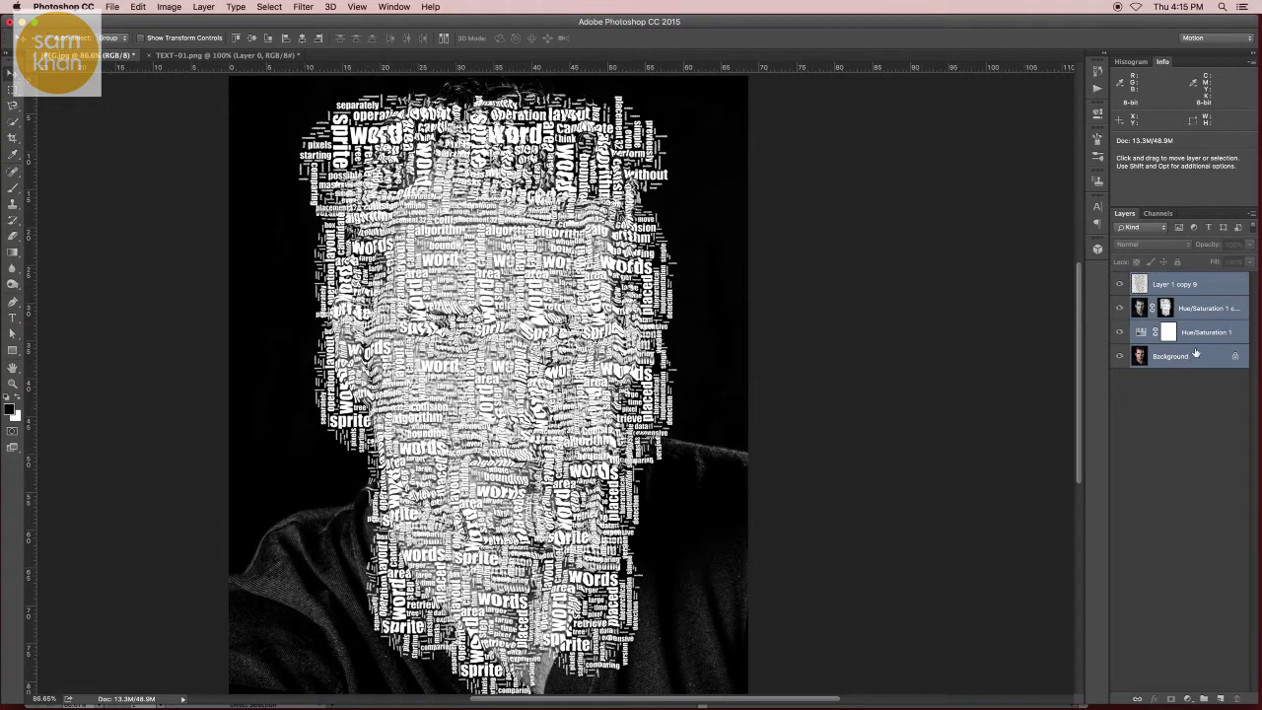
left_click_drag(1188, 364, 1220, 697)
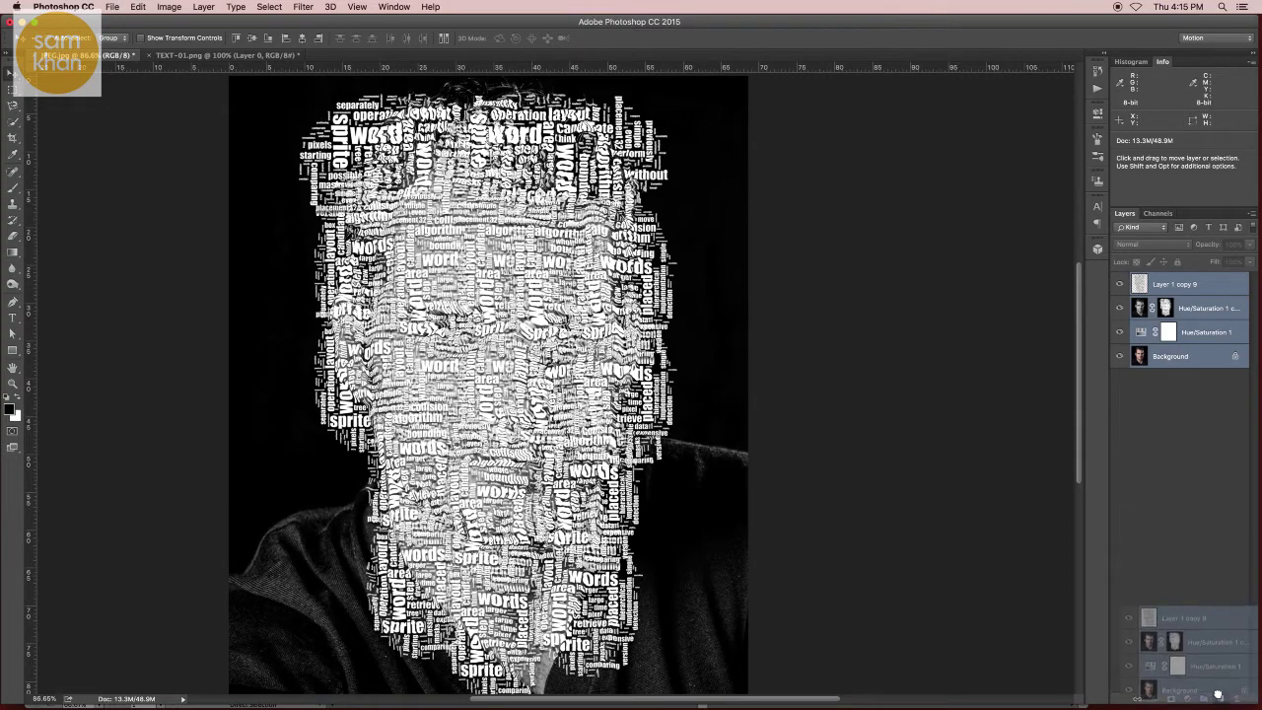
left_click(1253, 218)
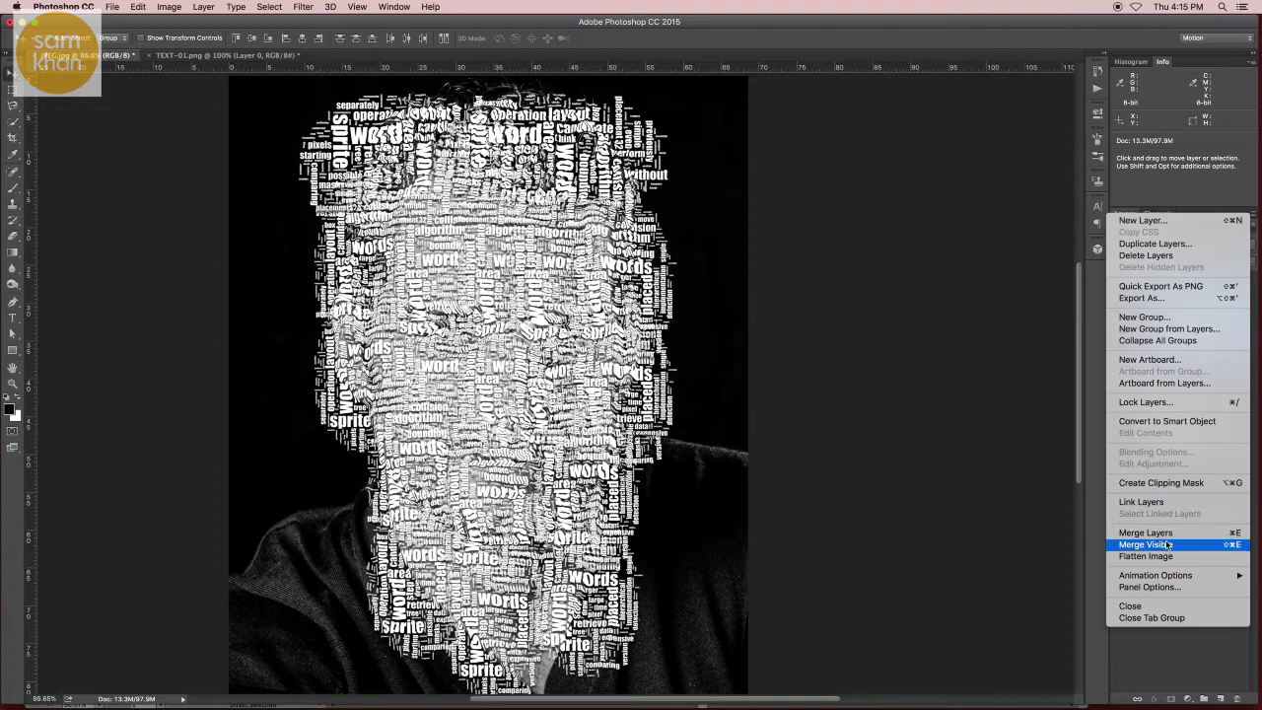
left_click(1134, 533)
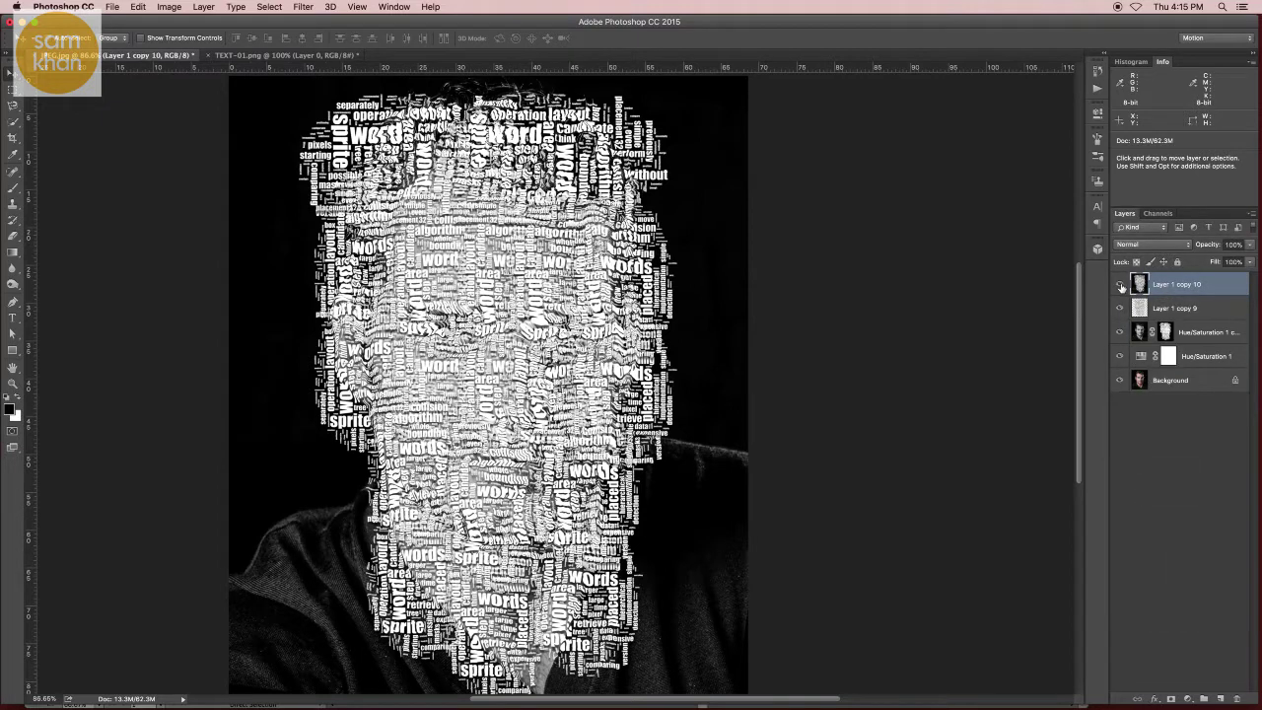
key("ctrl+z")
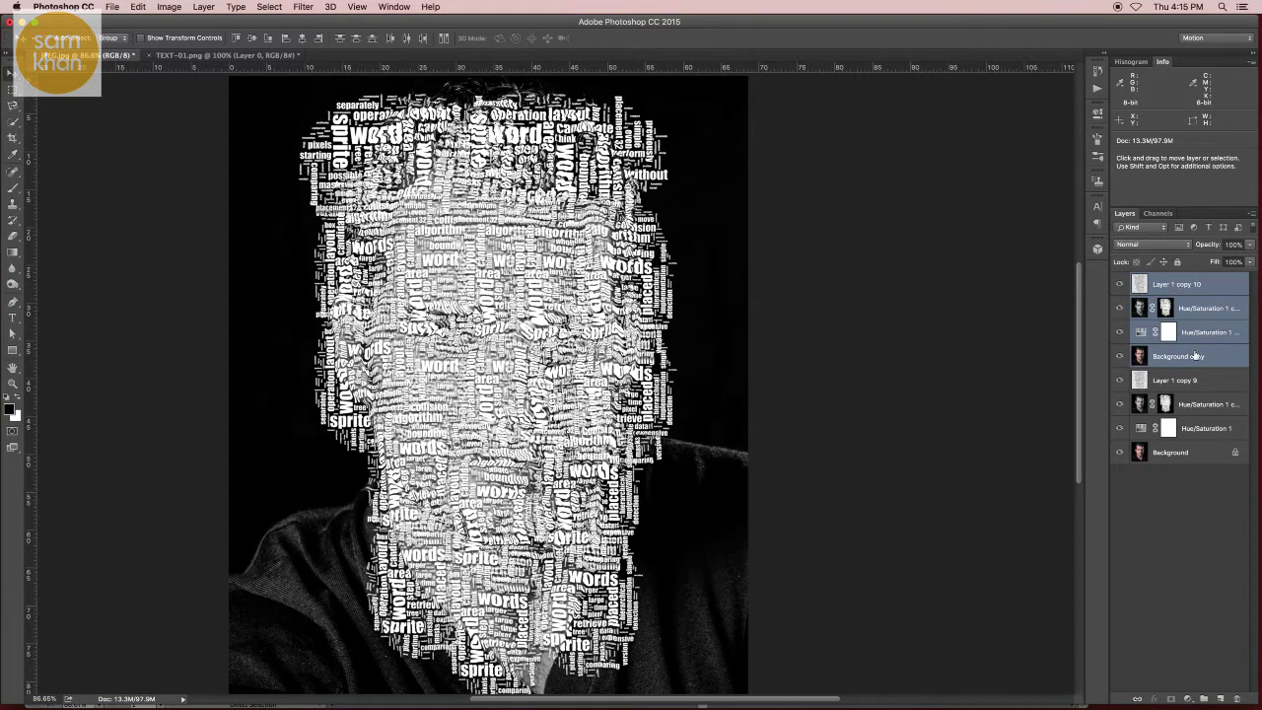
key("Delete")
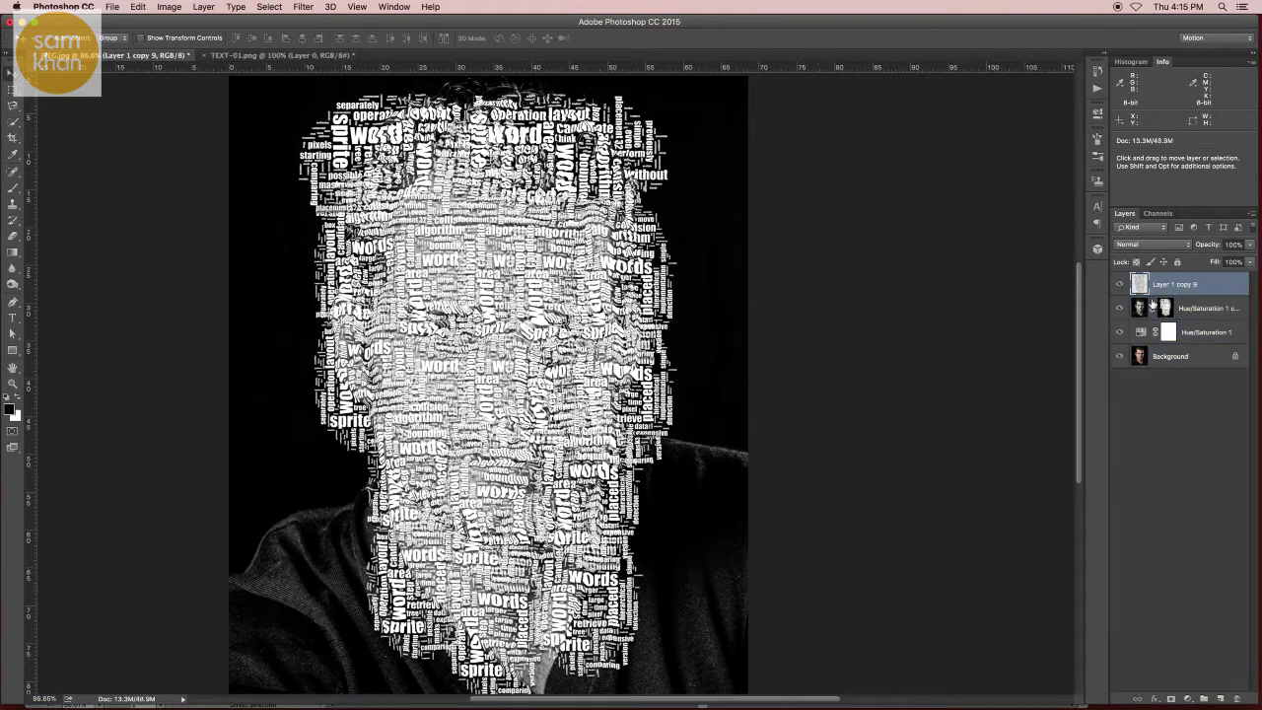
left_click(1119, 285)
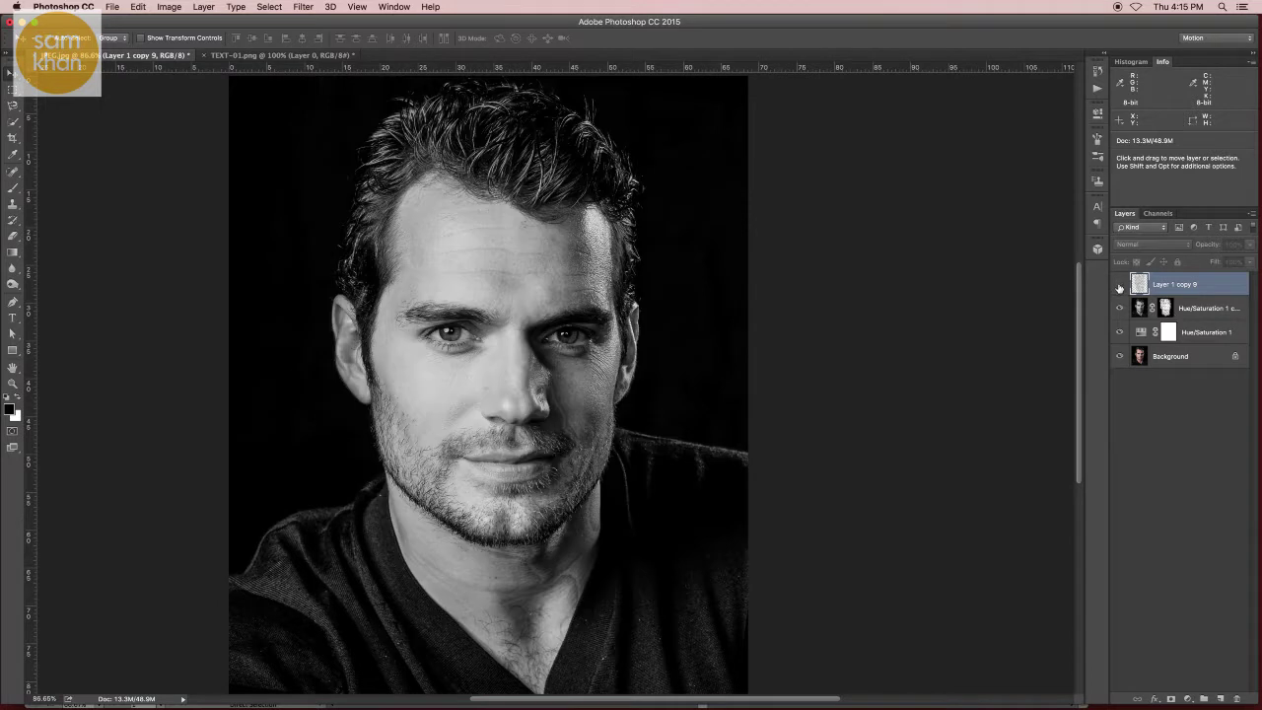
left_click(1120, 285)
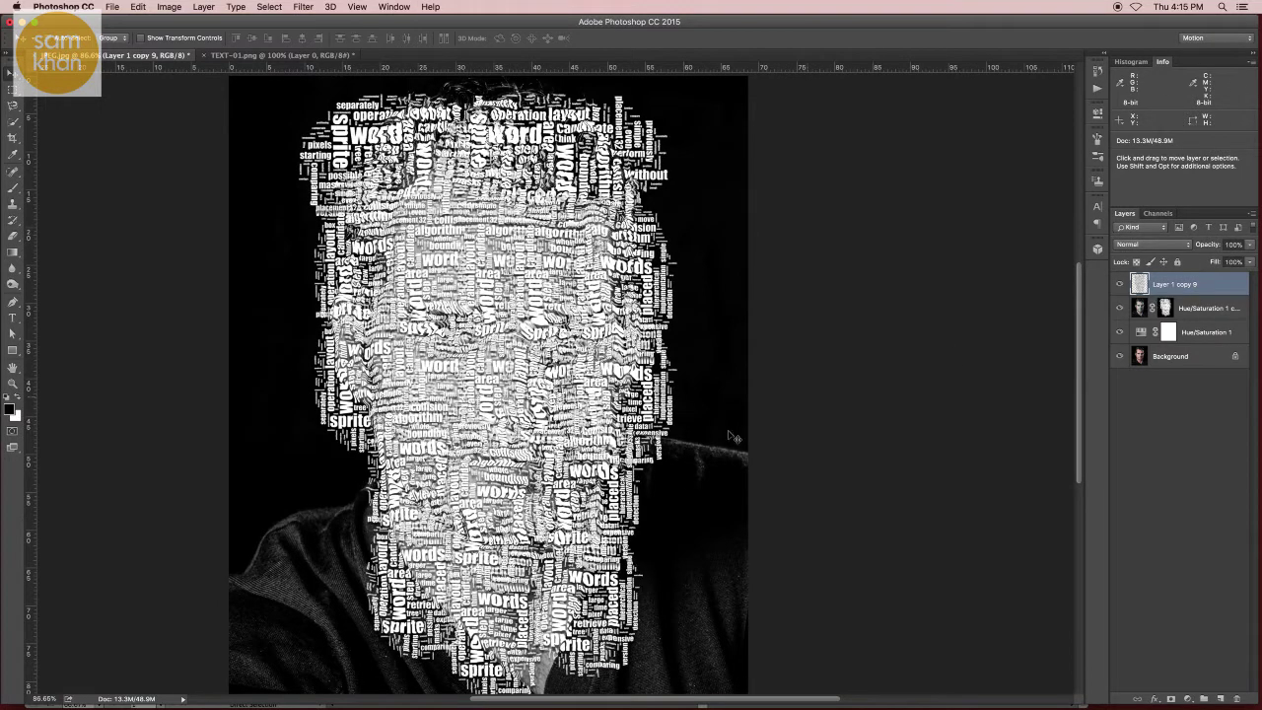
key("ctrl+t")
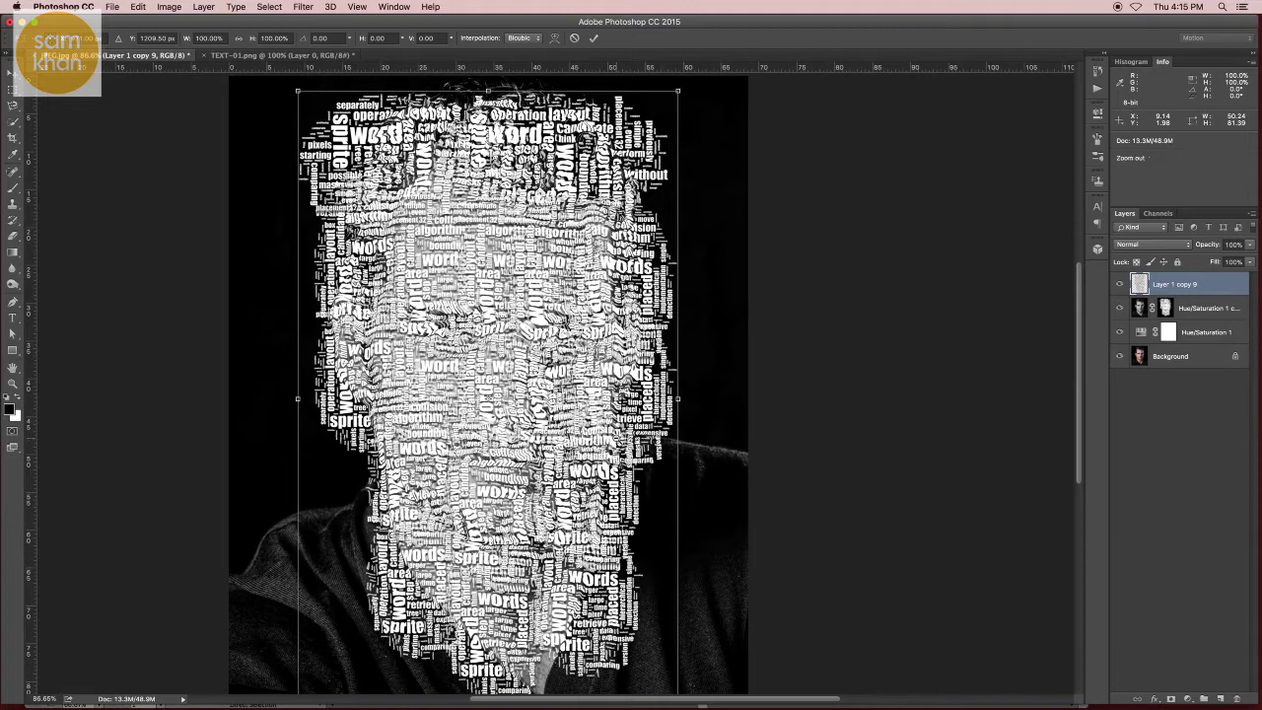
key("Return")
Try Multiply, then set Layer 1 copy 9's blend mode to Linear Burn and check the result
left_click(1135, 252)
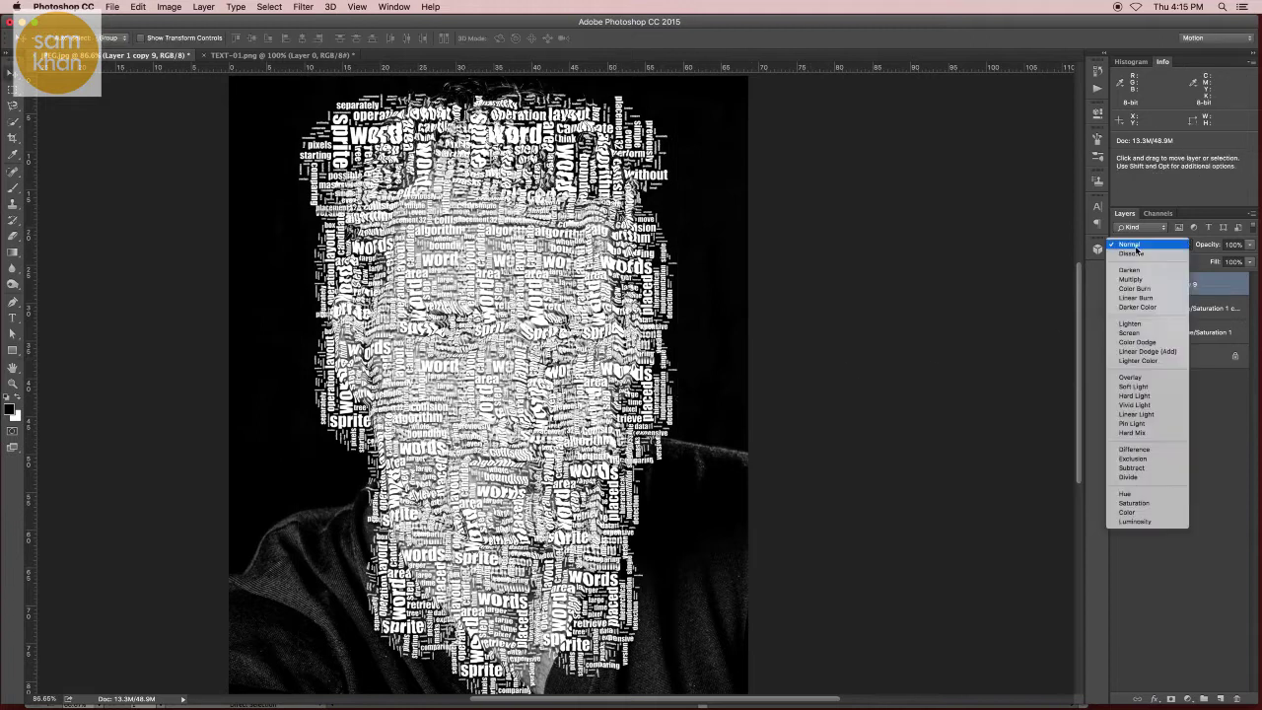
left_click(1137, 281)
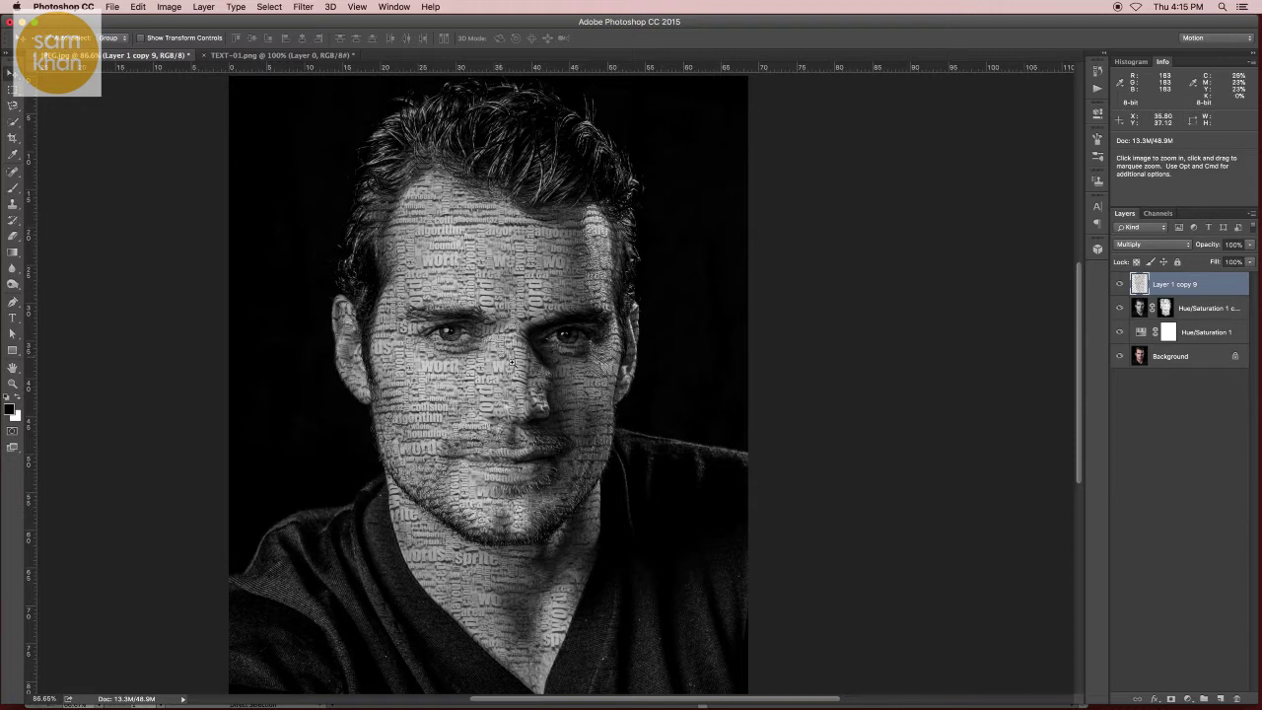
scroll(501, 358, "up", 5)
left_click(1151, 245)
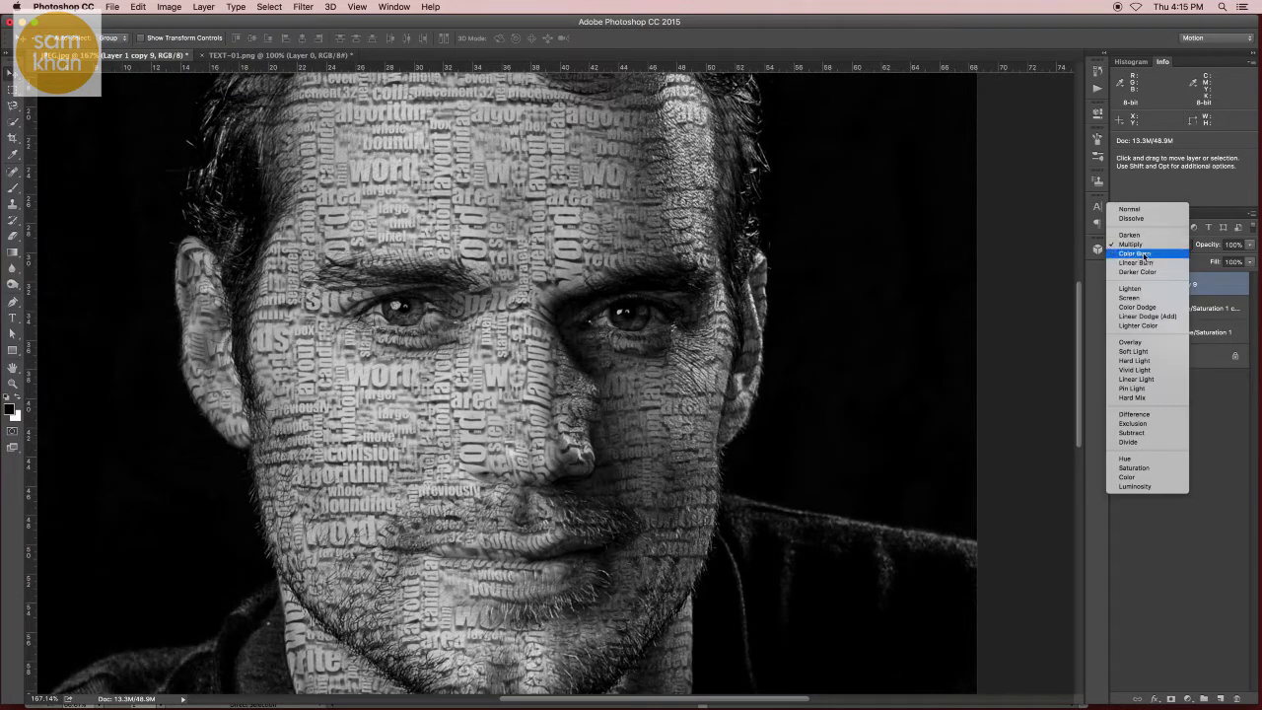
left_click(1144, 262)
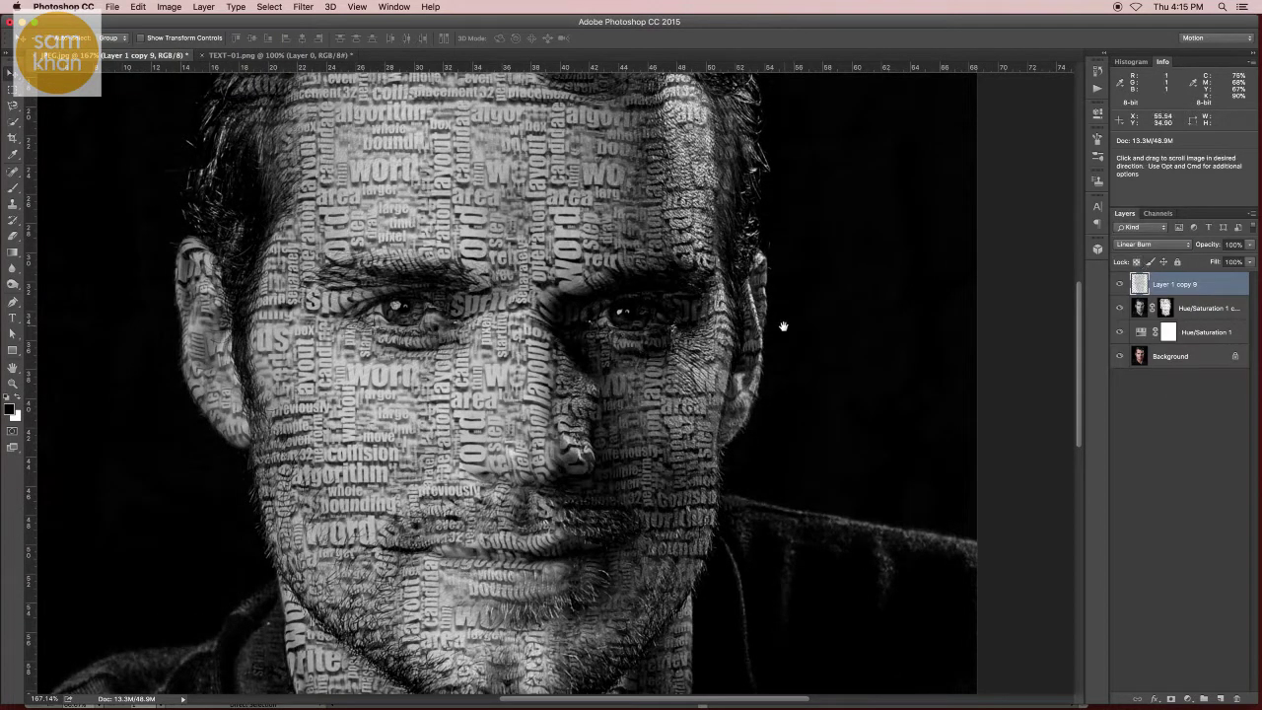
scroll(747, 338, "down", 5)
scroll(747, 339, "up", 1)
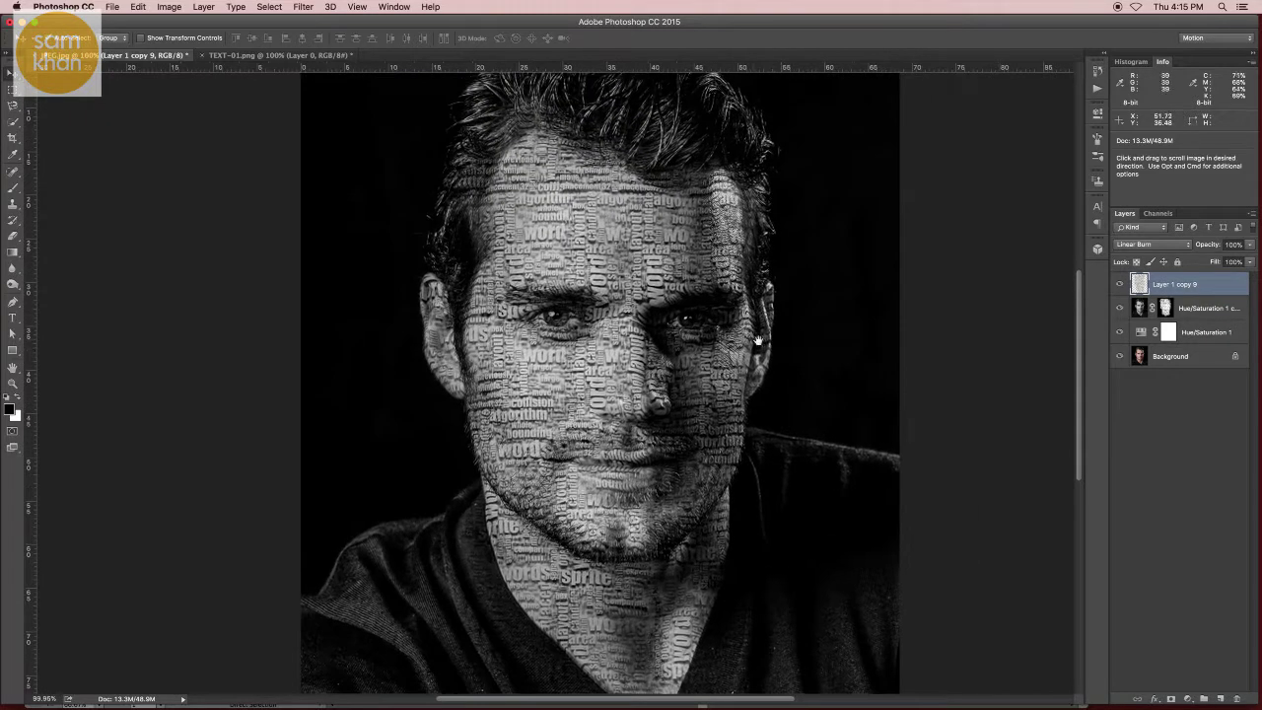
scroll(725, 357, "up", 2)
scroll(704, 366, "up", 1)
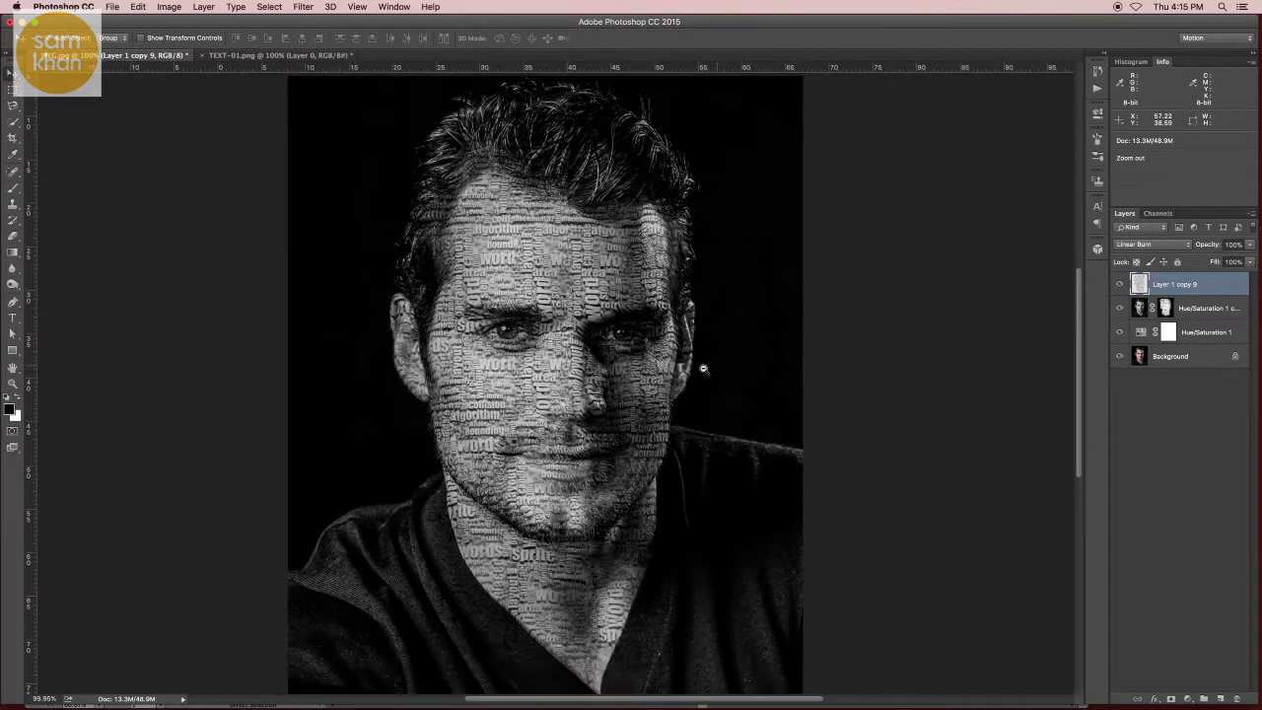
scroll(708, 369, "up", 1)
scroll(716, 369, "up", 1)
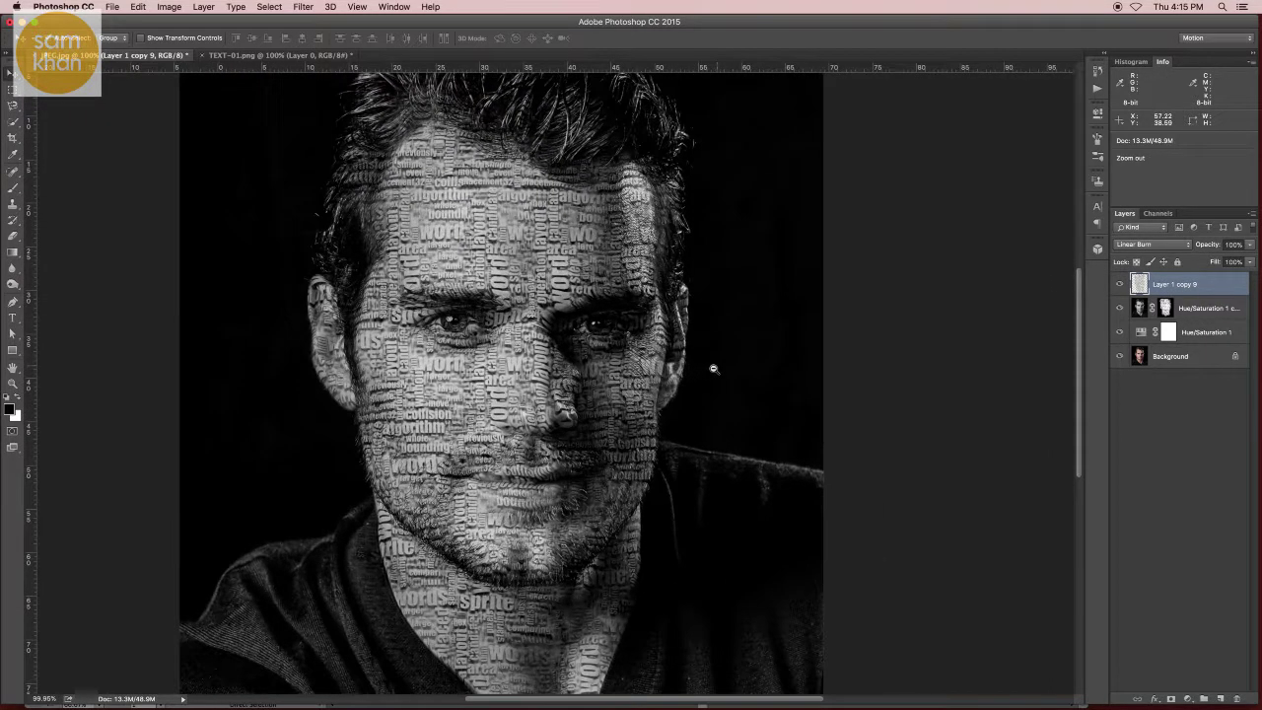
left_click(1182, 354)
left_click(1184, 289)
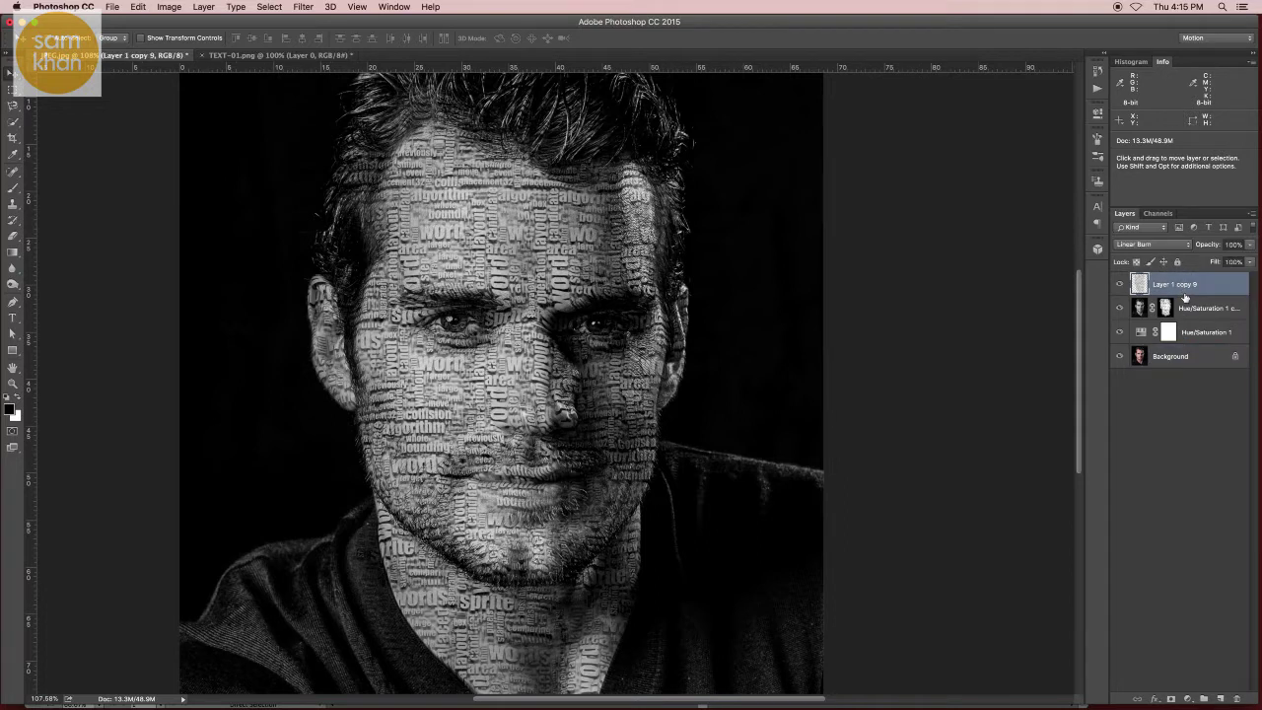
Duplicate the four layers down to Background and merge the copies into Layer 1 copy 10
left_click(1181, 361, "shift")
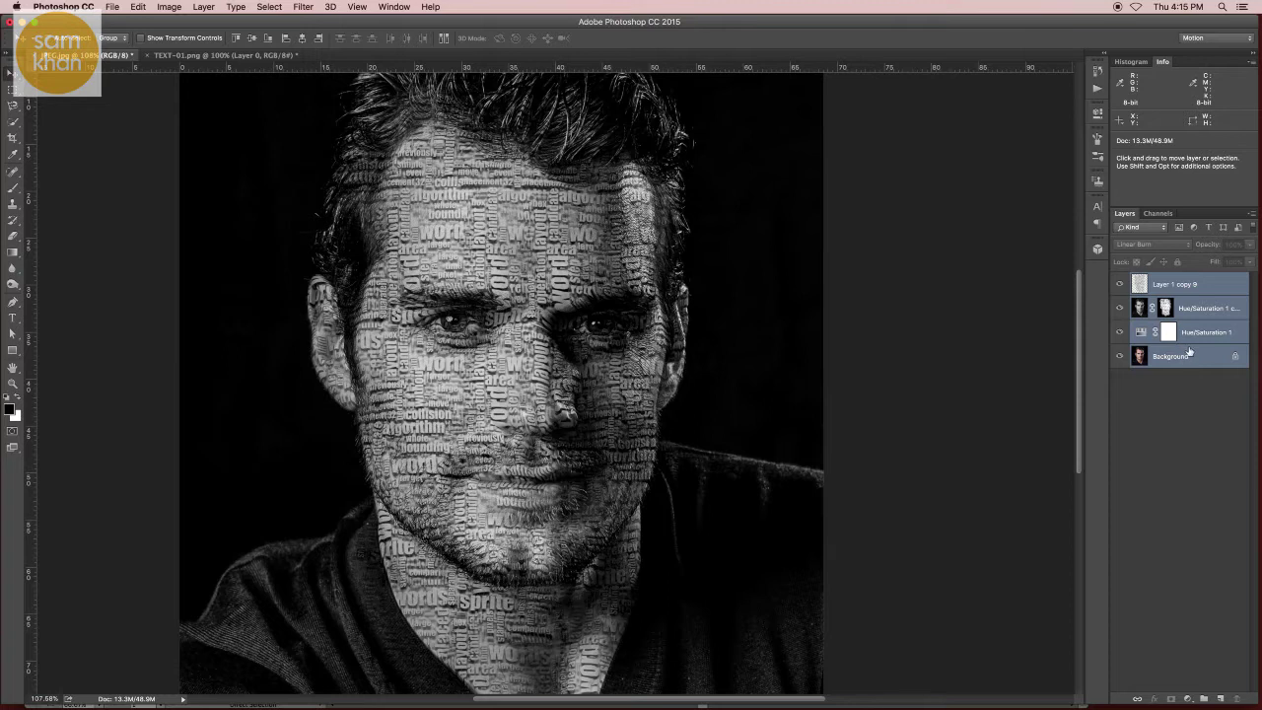
left_click_drag(1190, 359, 1220, 698)
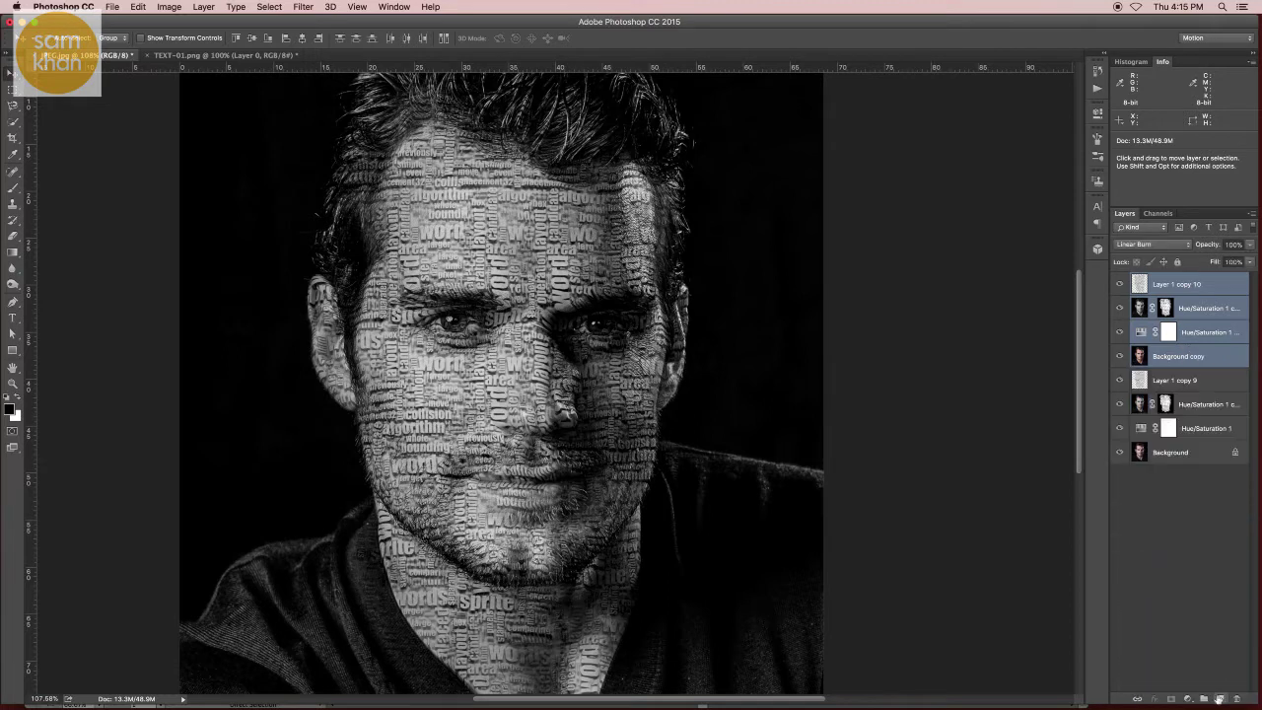
left_click(1251, 214)
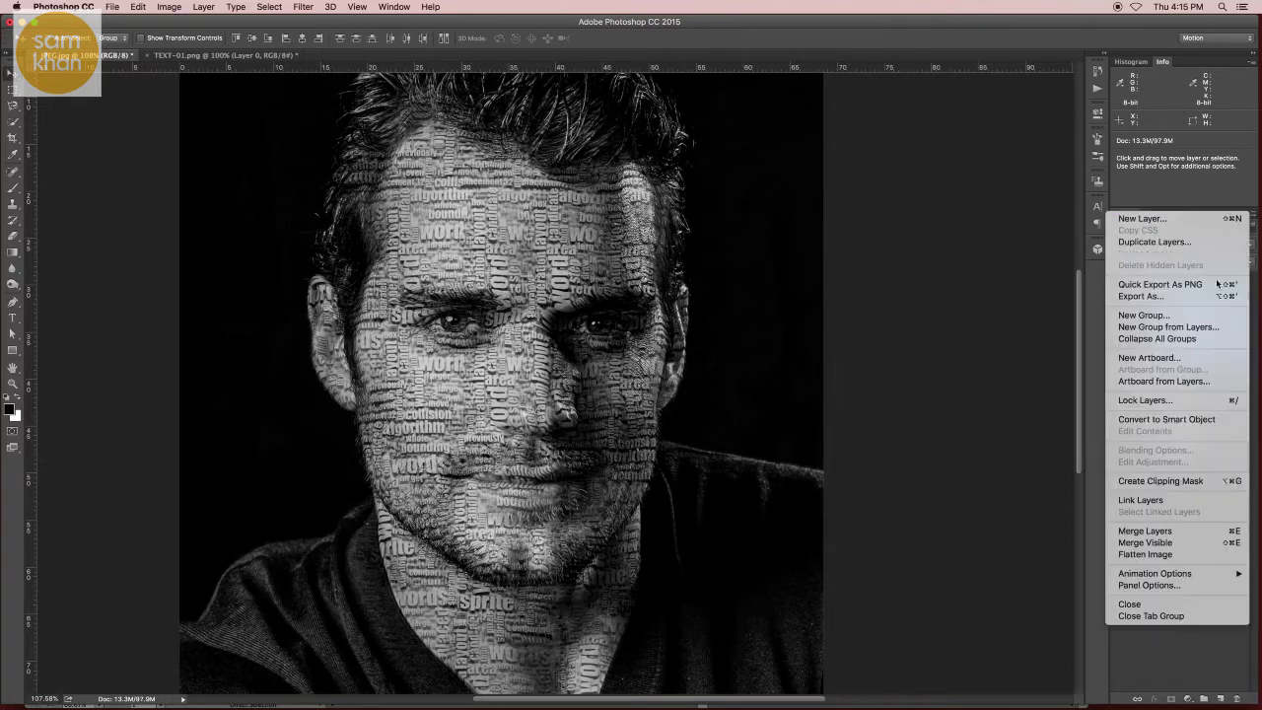
left_click(1144, 528)
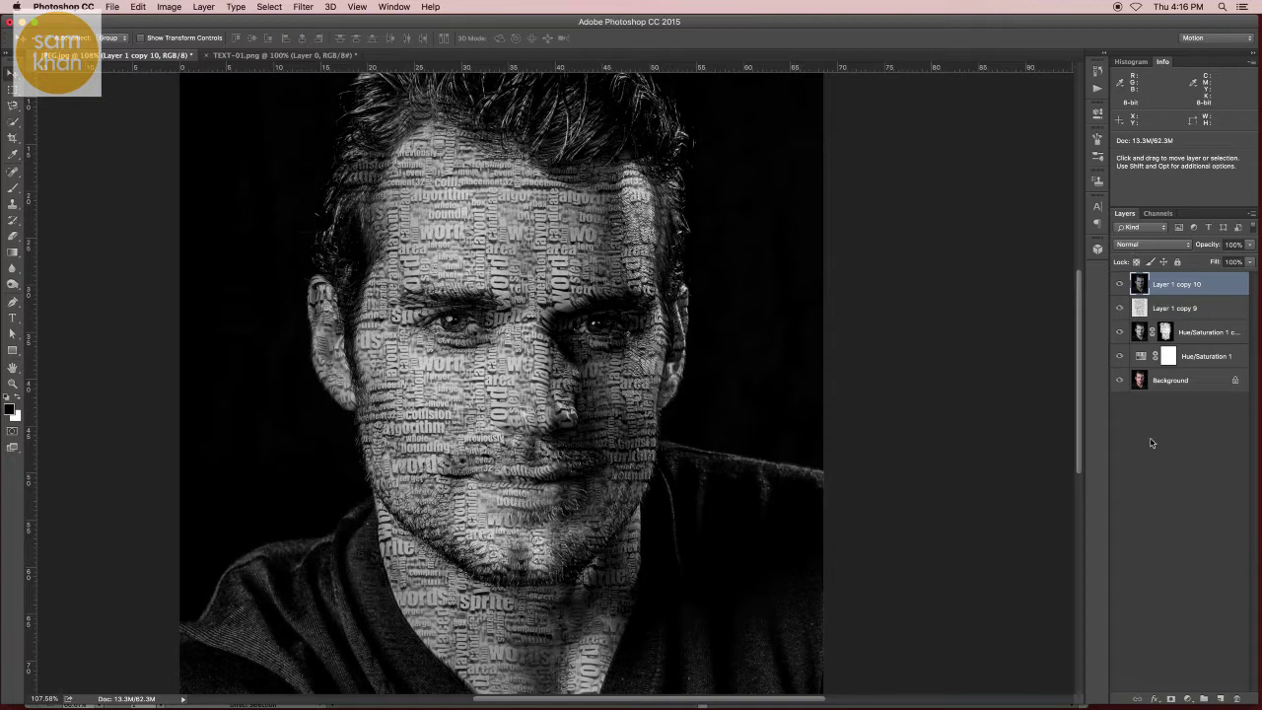
Add a layer mask to Layer 1 copy 10, invert it to black, and zoom on the right eye
left_click(1172, 699)
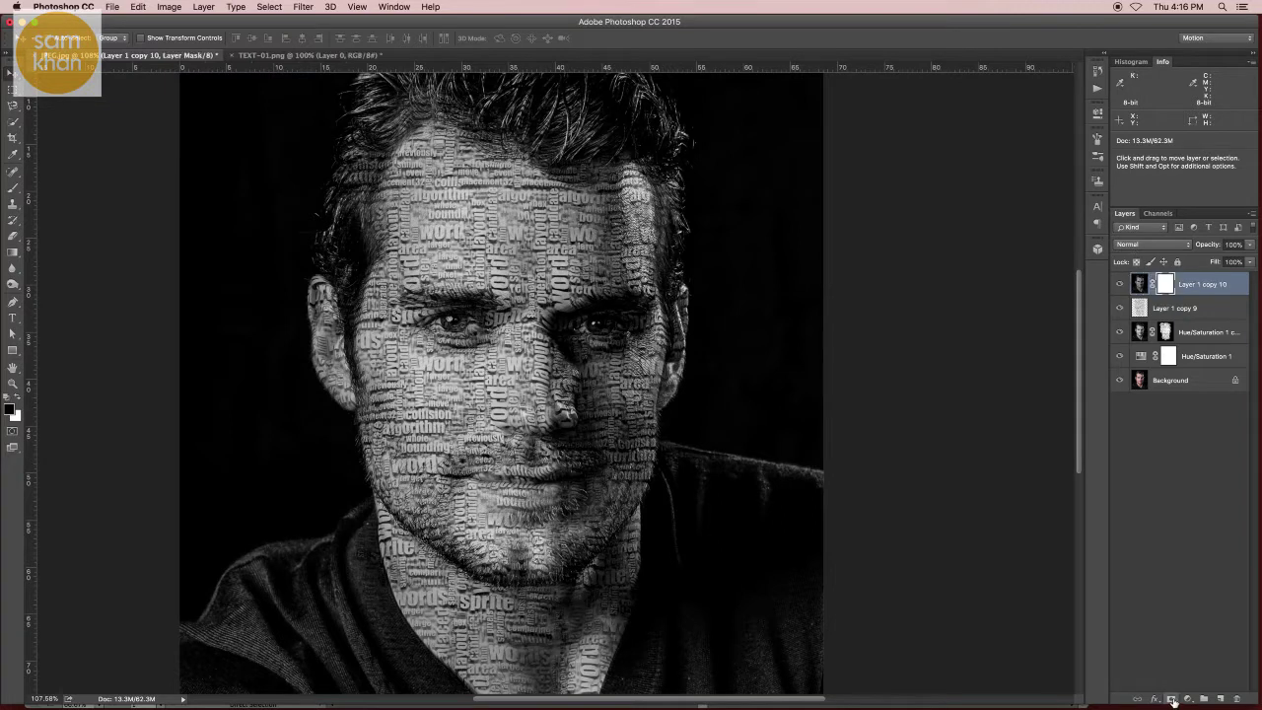
key("ctrl+i")
key("z")
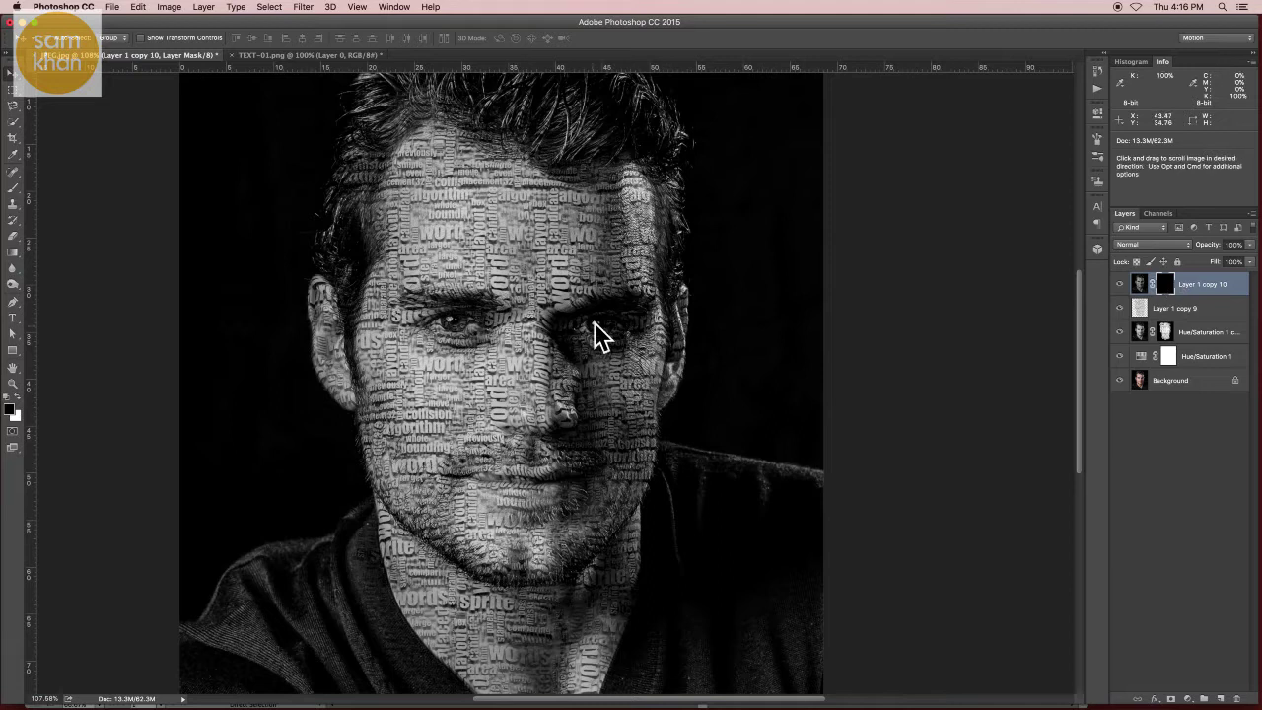
left_click_drag(597, 334, 659, 347)
key("v")
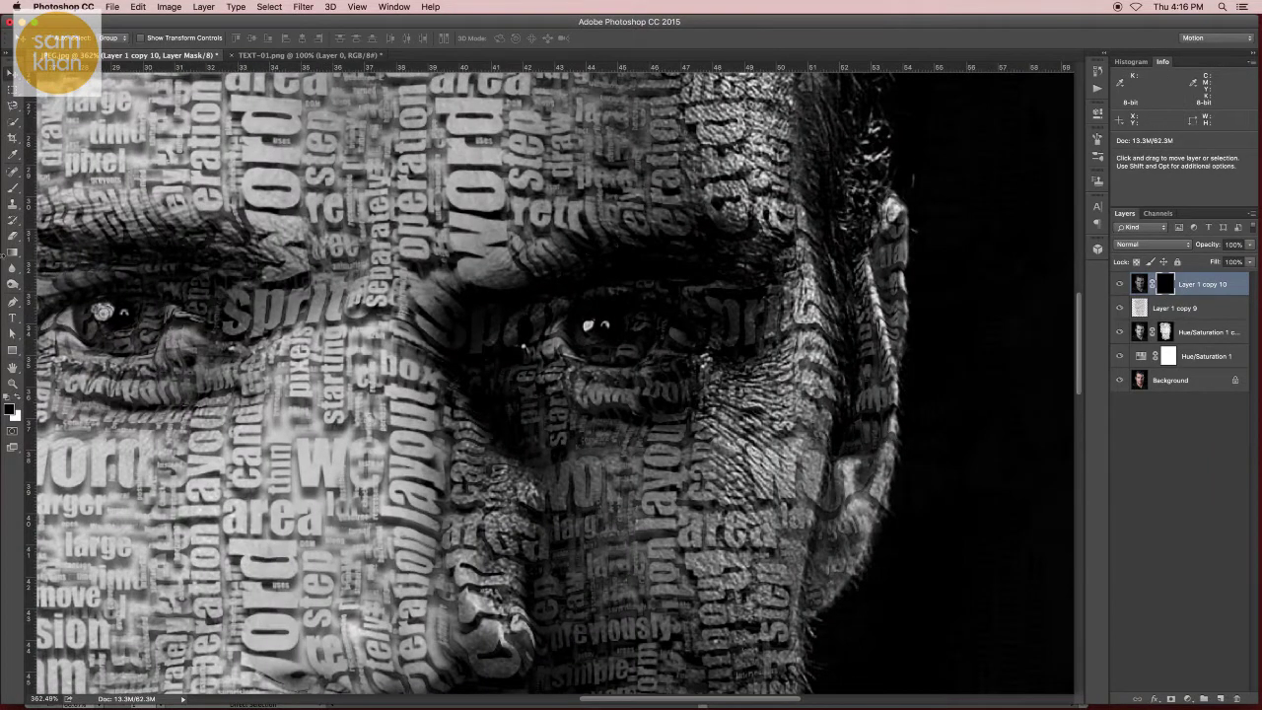
Set up a white Brush at 100% opacity, then hide Layer 1 copy 10
left_click(13, 188)
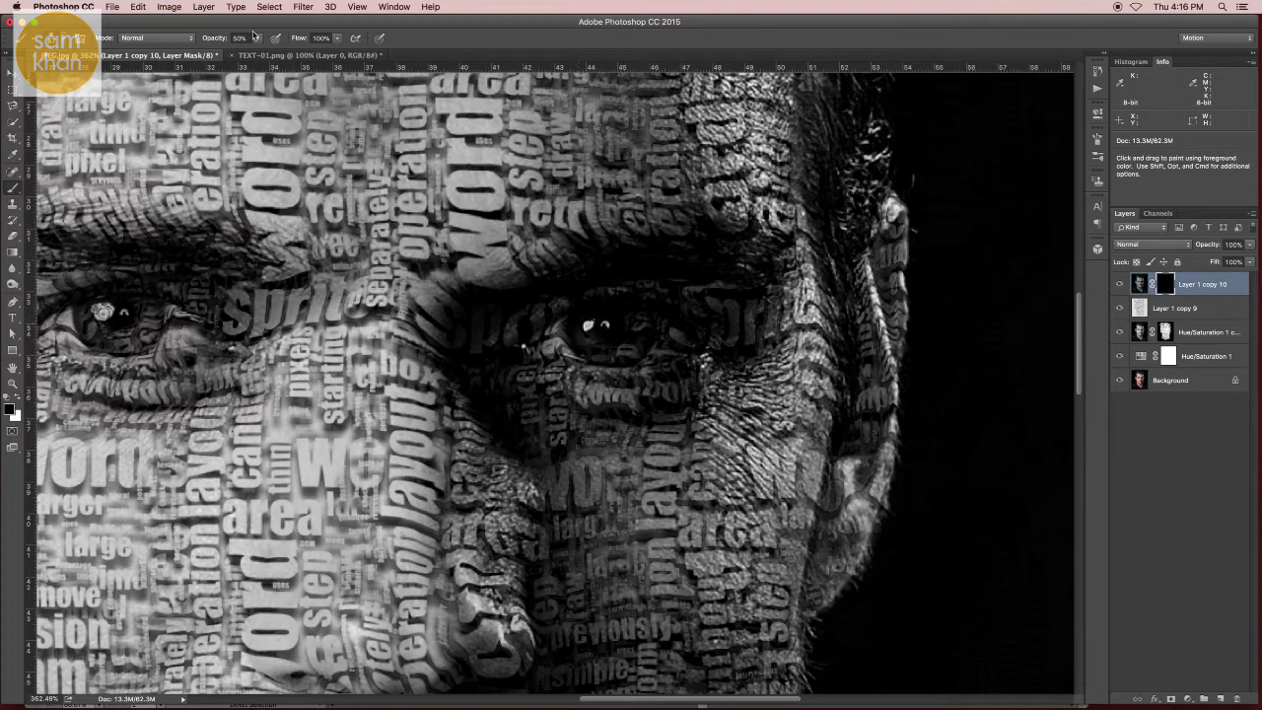
left_click(259, 40)
key("x")
left_click(259, 41)
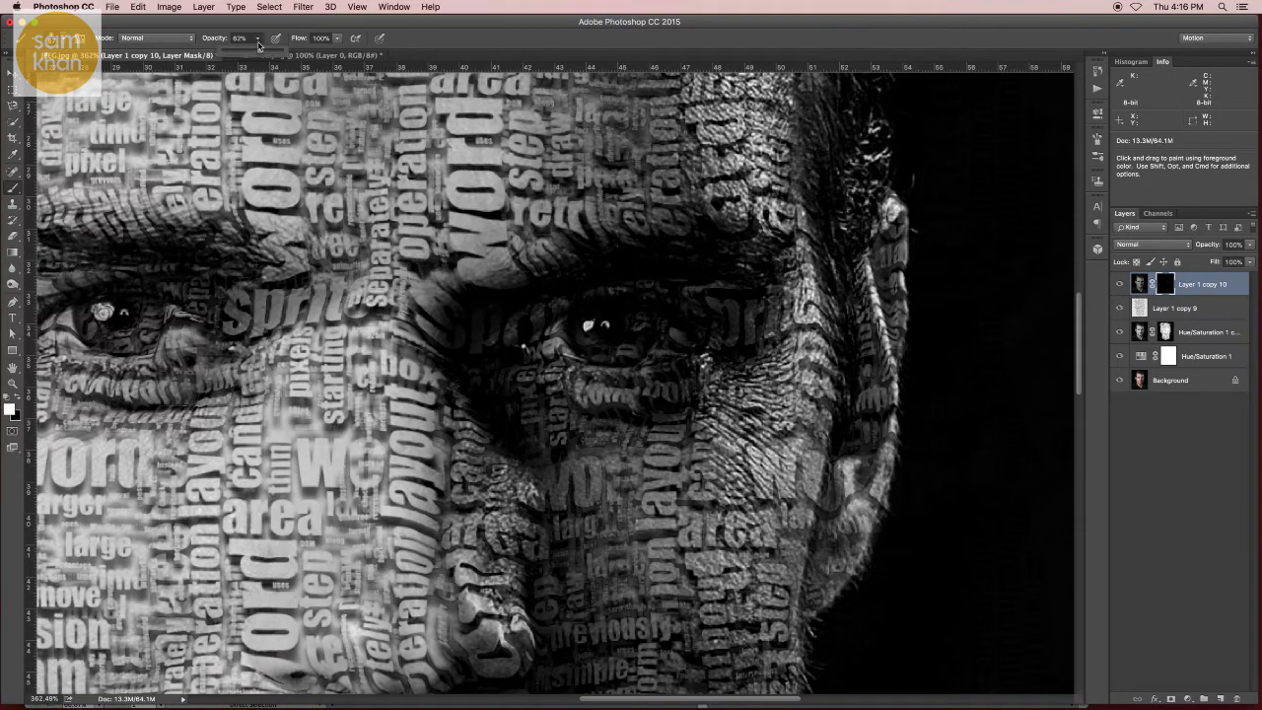
left_click_drag(262, 55, 335, 67)
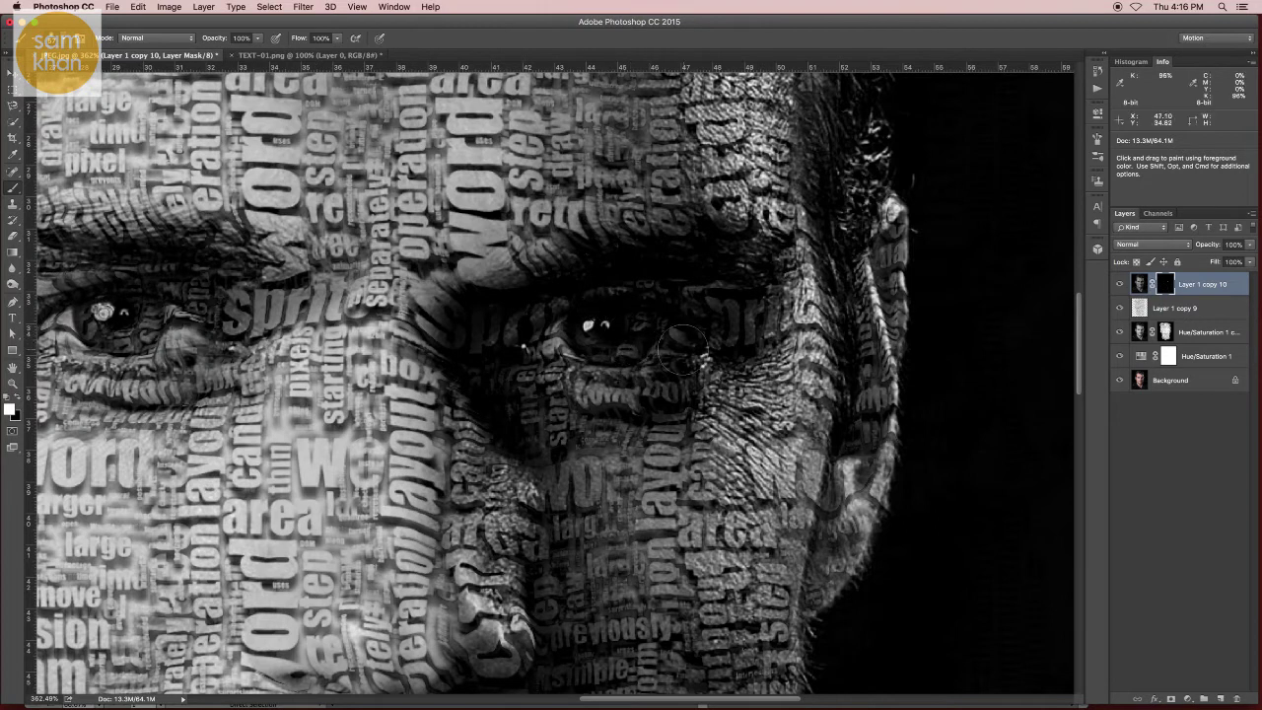
key("v")
left_click(1119, 284)
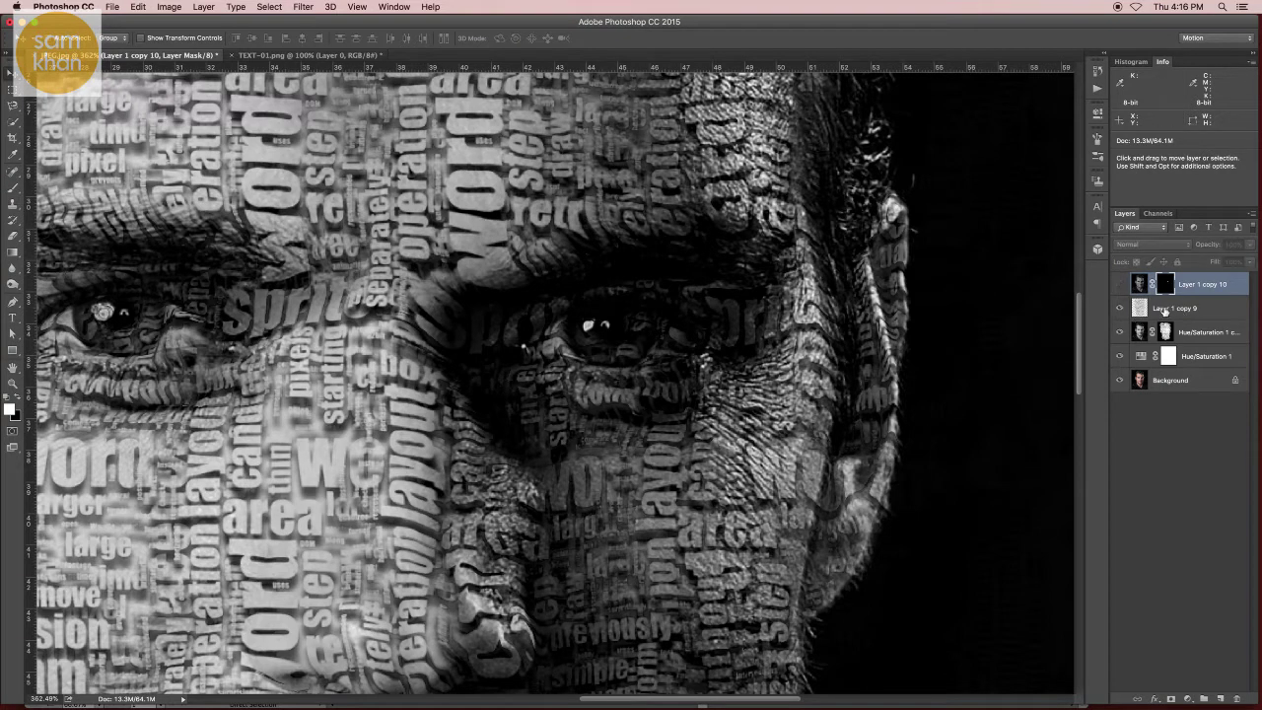
Hide Layer 1 copy 9, duplicate Hue/Saturation 1 copy without its mask, and move it to the top
left_click(1164, 310)
left_click(1119, 309)
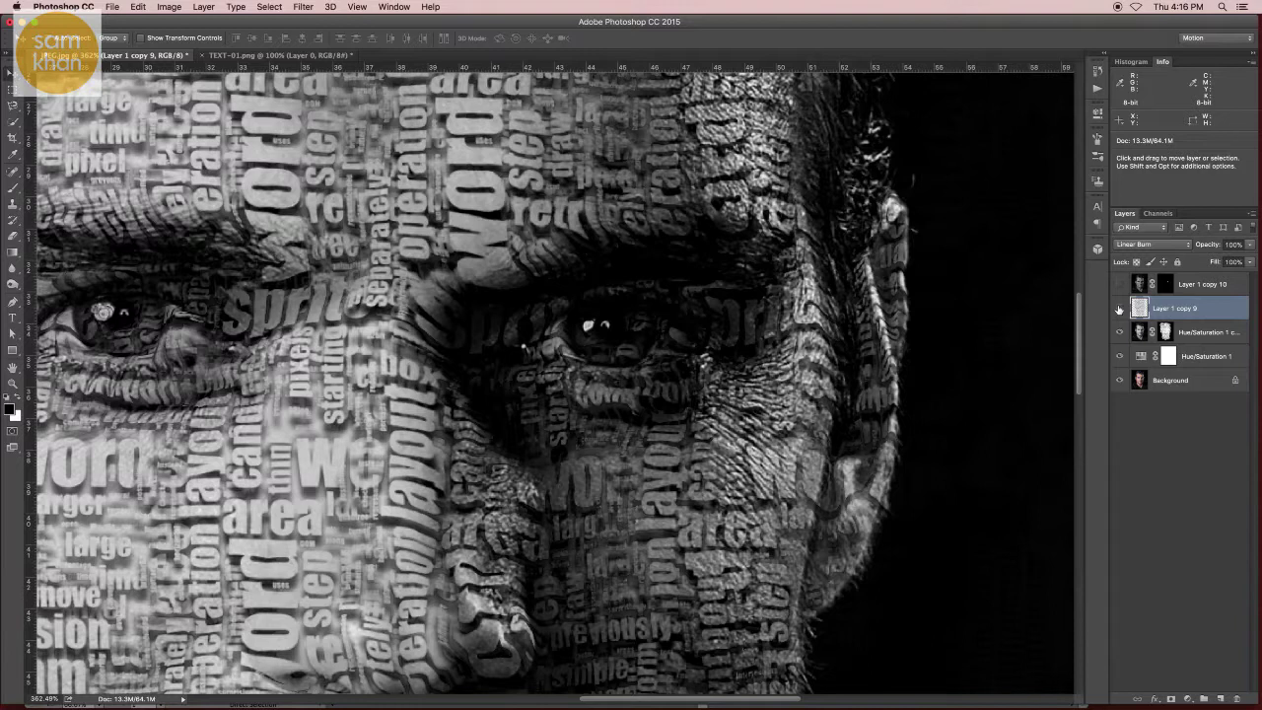
left_click(1120, 308)
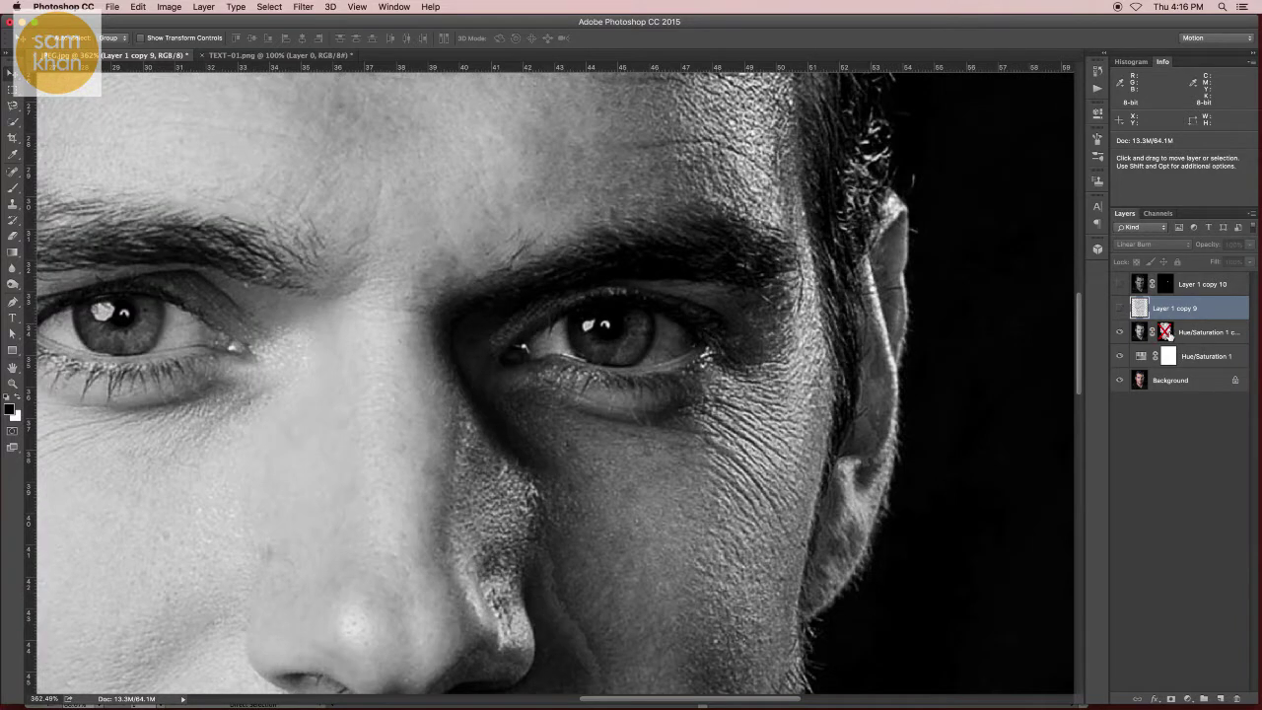
left_click(1182, 333)
key("ctrl+1")
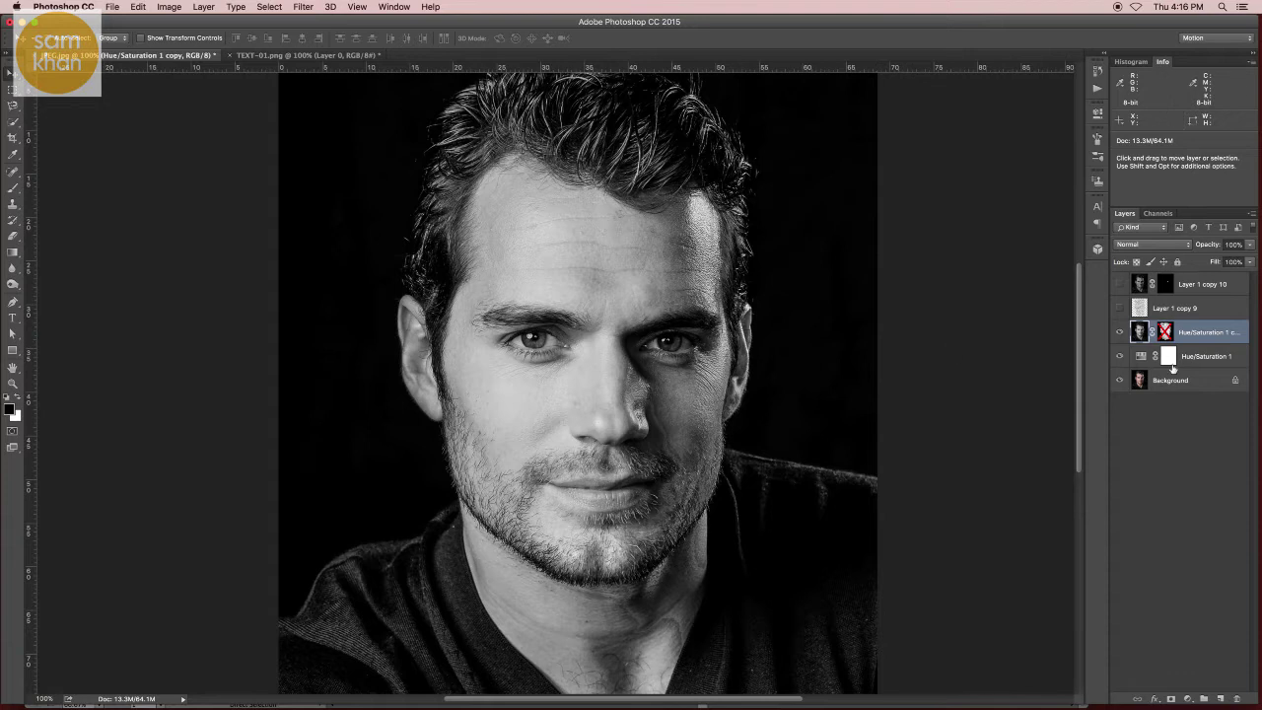
left_click_drag(1184, 335, 1219, 696)
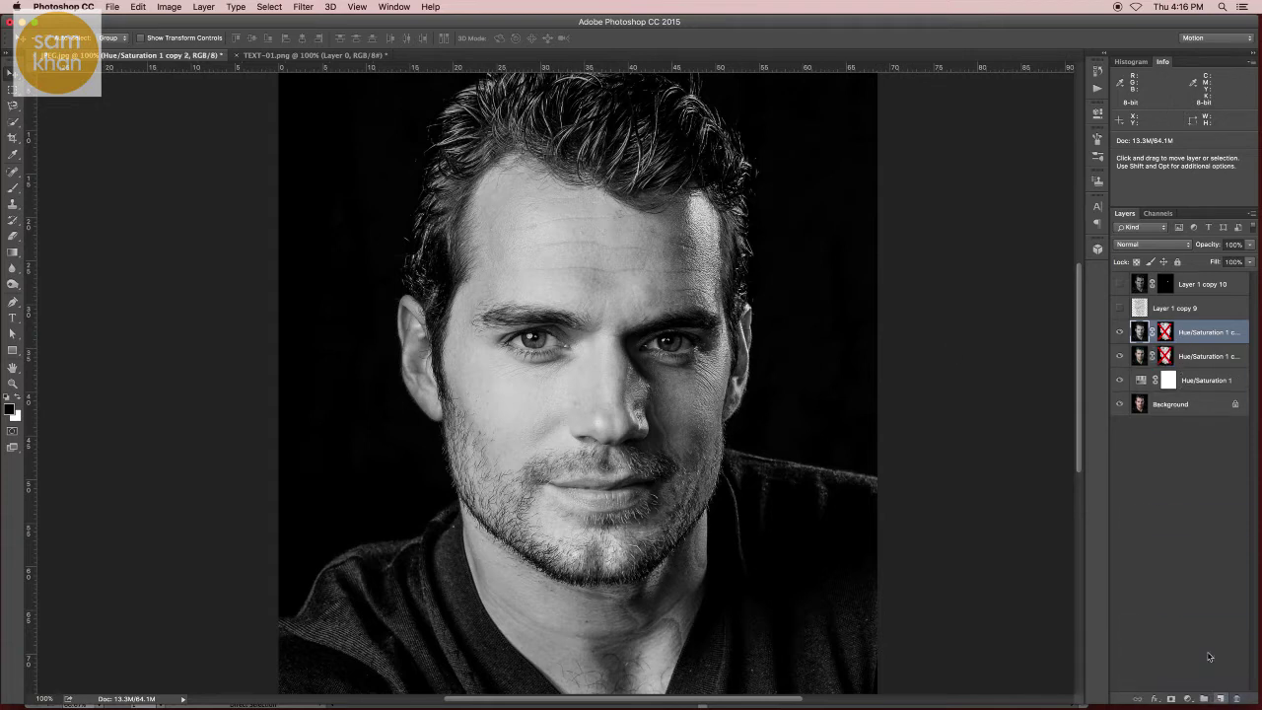
right_click(1169, 333)
left_click(1116, 354)
key("ctrl+shift+bracketright")
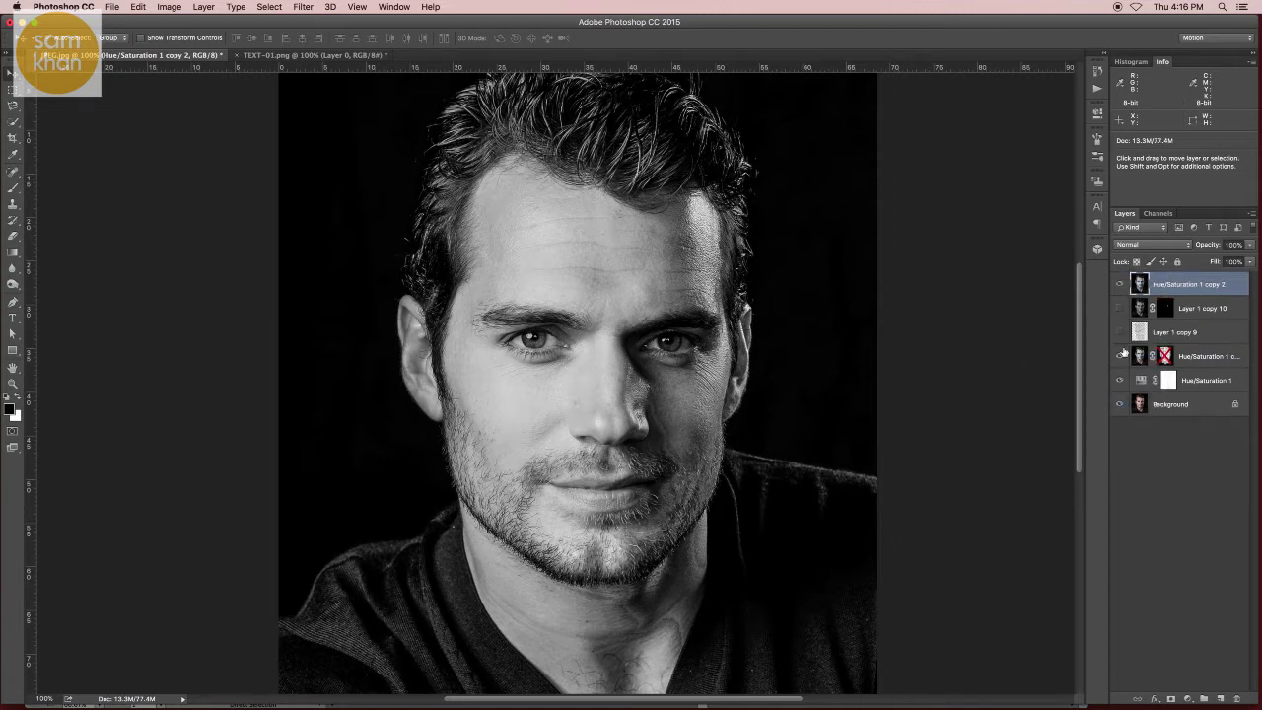
Apply Layer 1 copy 10's mask and give Hue/Saturation 1 copy 2 a white layer mask
left_click_drag(1121, 332, 1119, 321)
left_click(1166, 309)
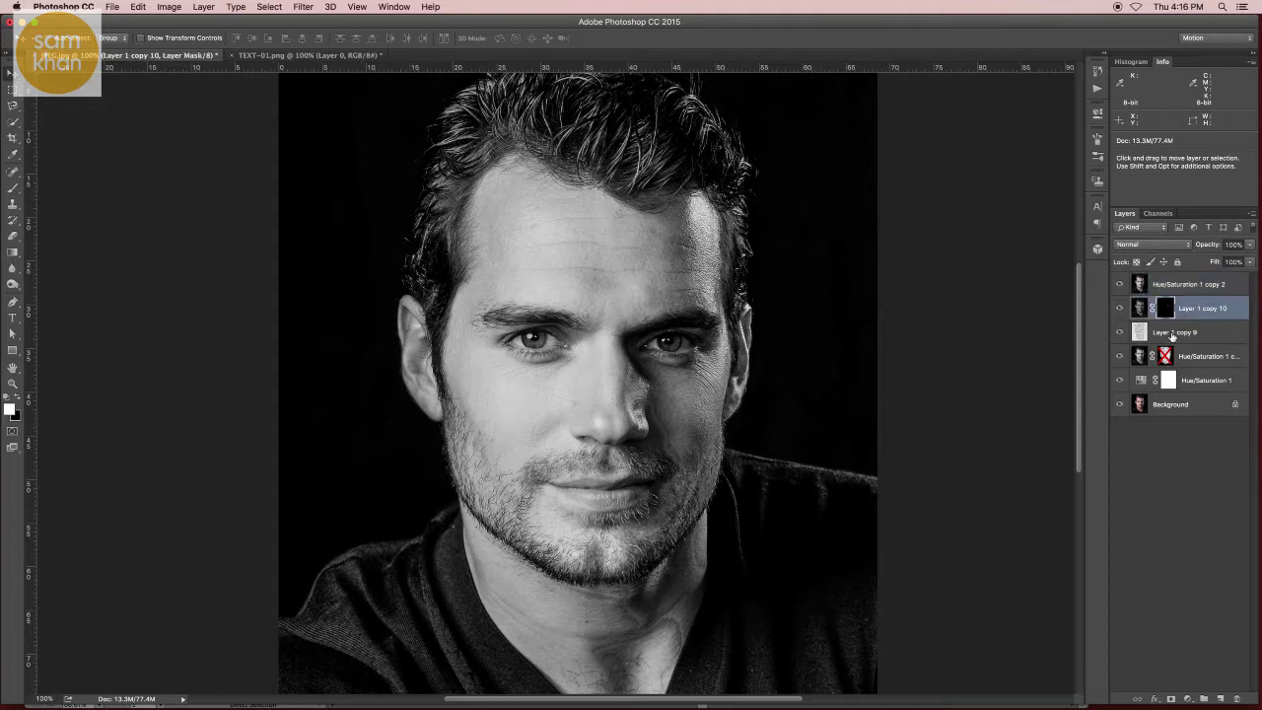
left_click(1238, 699)
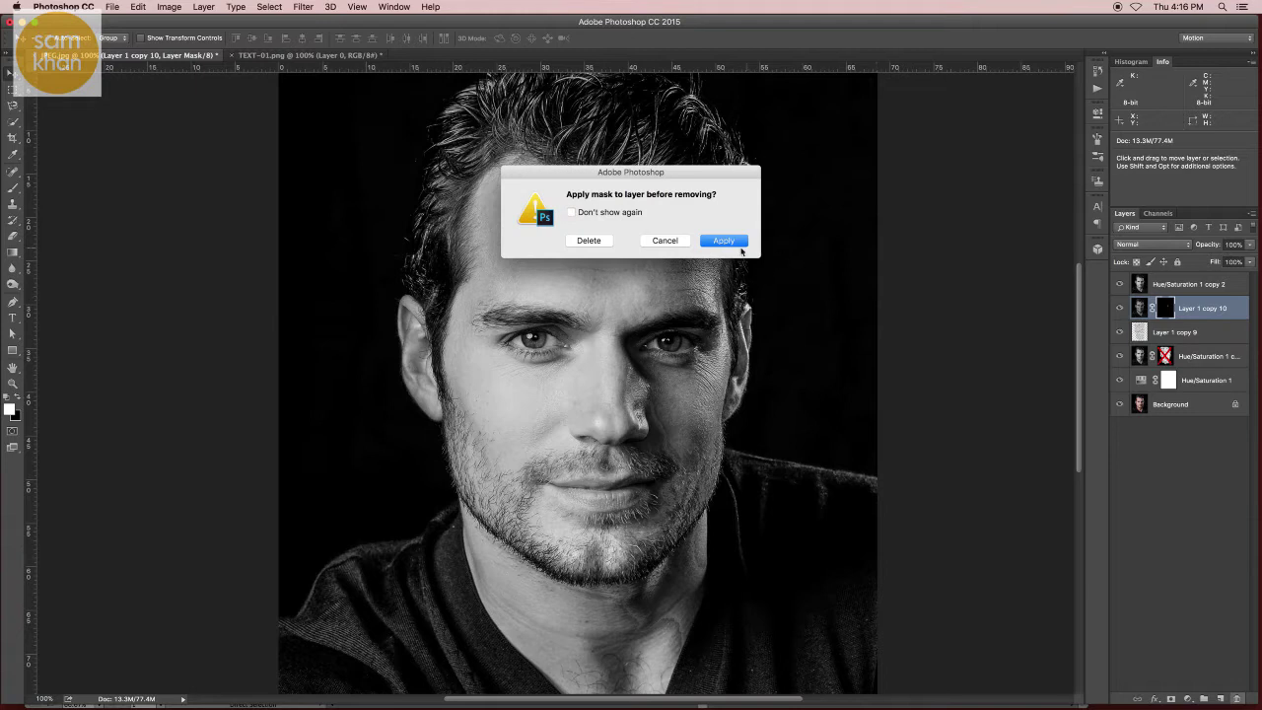
left_click(740, 246)
left_click(1176, 285)
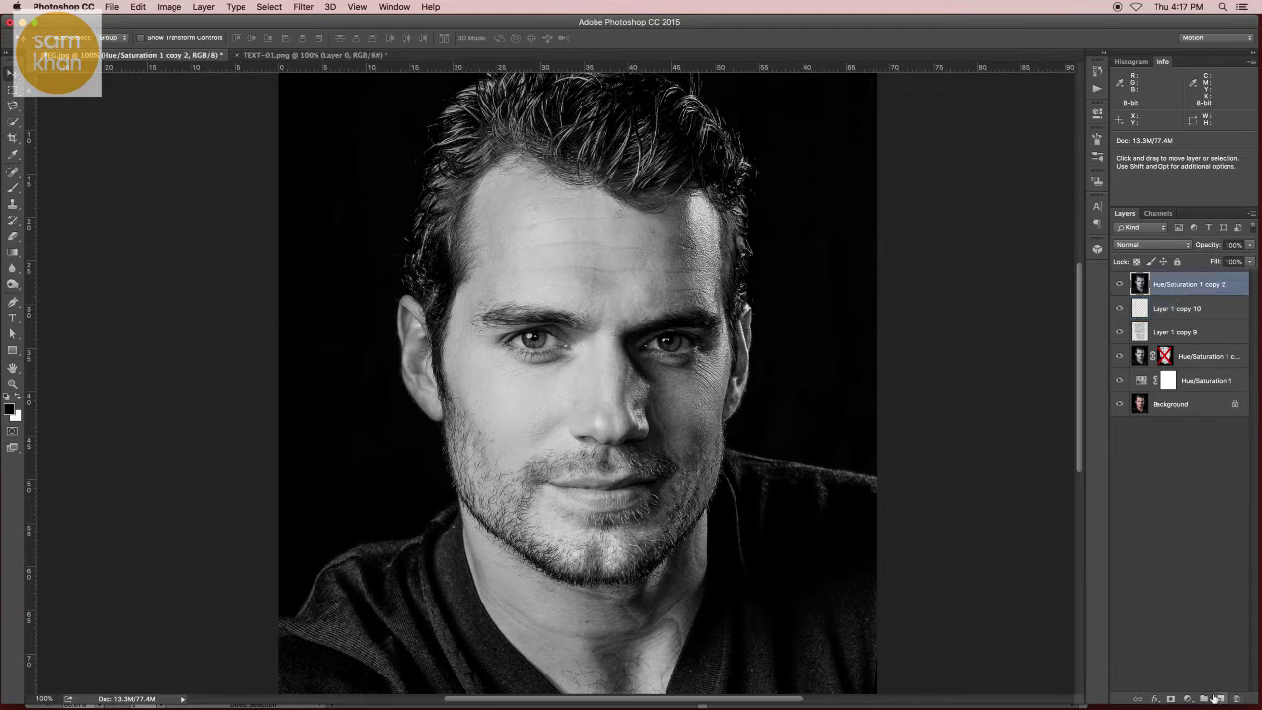
left_click(1171, 698)
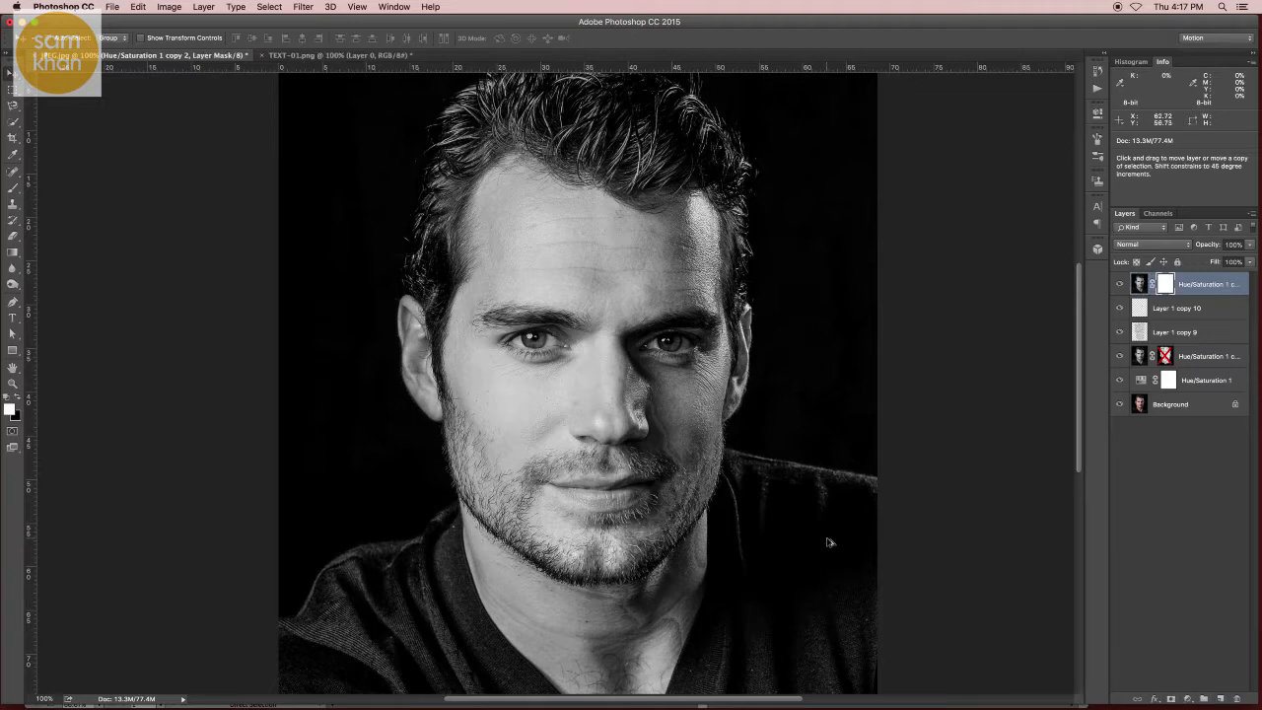
Invert Hue/Saturation 1 copy 2's mask to black and brush white over both eyes
key("ctrl+i")
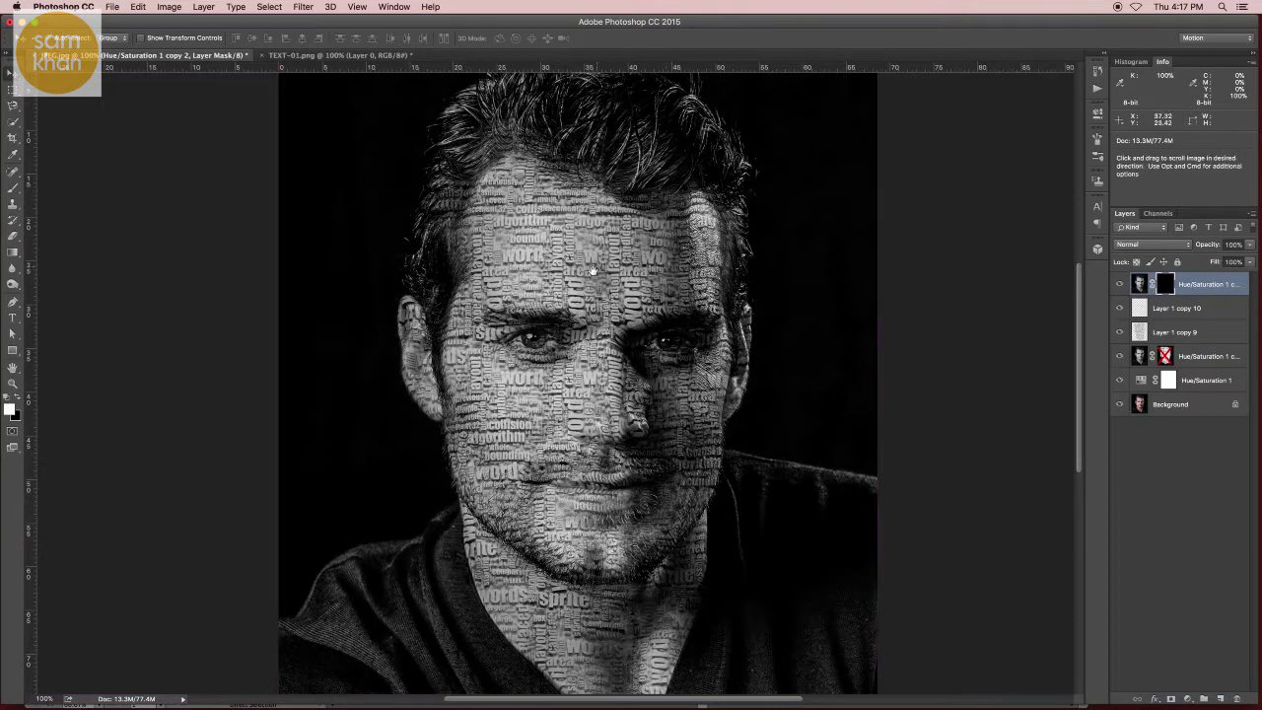
scroll(684, 321, "up", 5)
key("b")
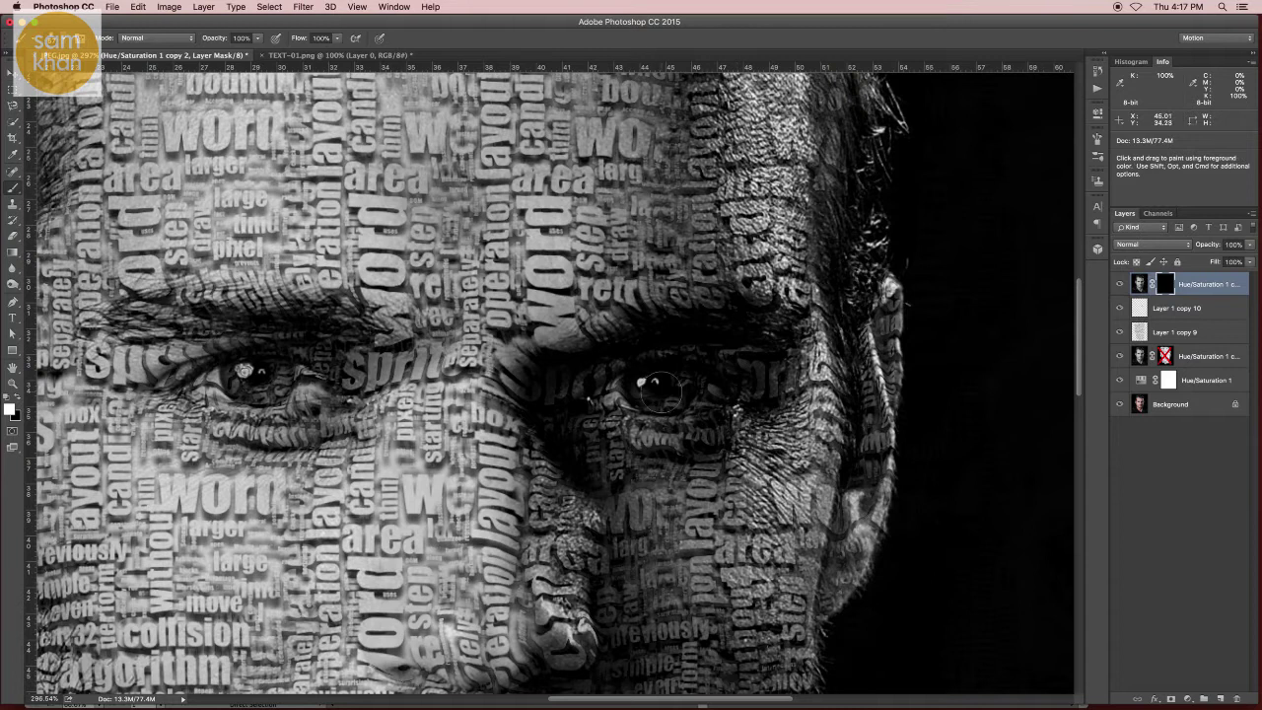
mouse_move(681, 390)
left_mouse_down()
mouse_move(604, 390)
mouse_move(617, 399)
left_mouse_up()
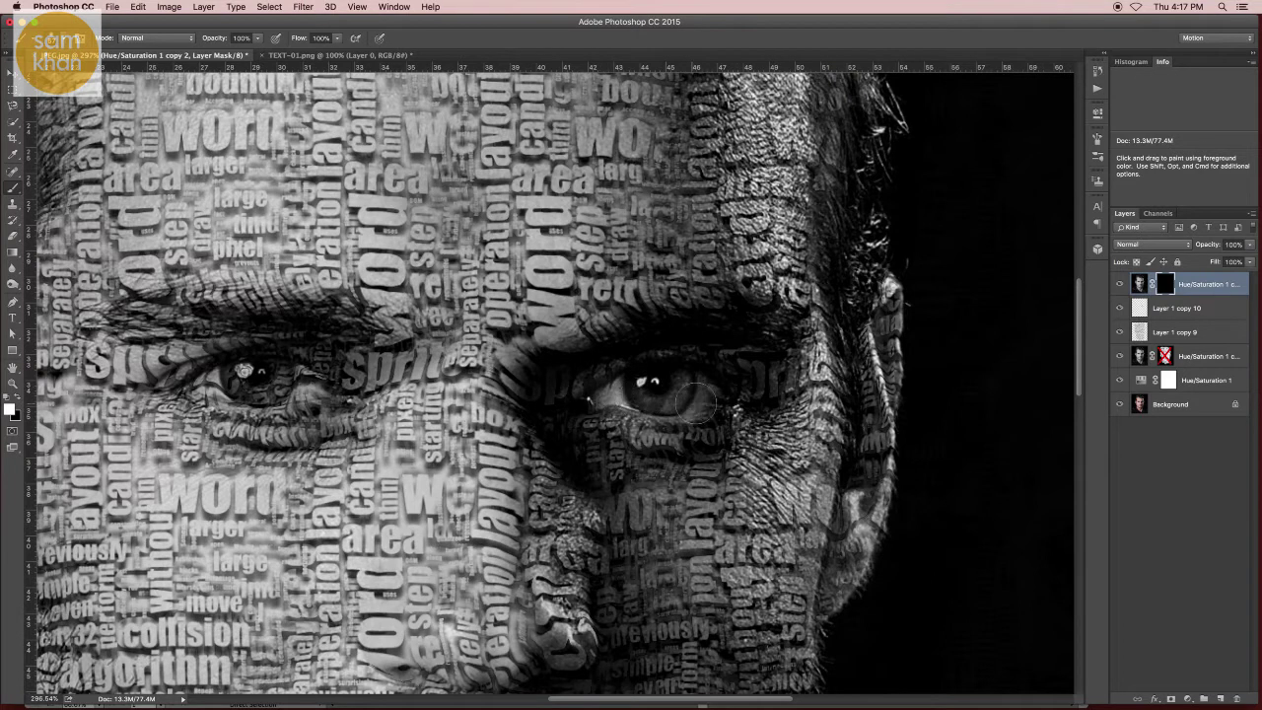
mouse_move(338, 385)
left_mouse_down()
mouse_move(227, 399)
mouse_move(345, 403)
mouse_move(313, 410)
left_mouse_up()
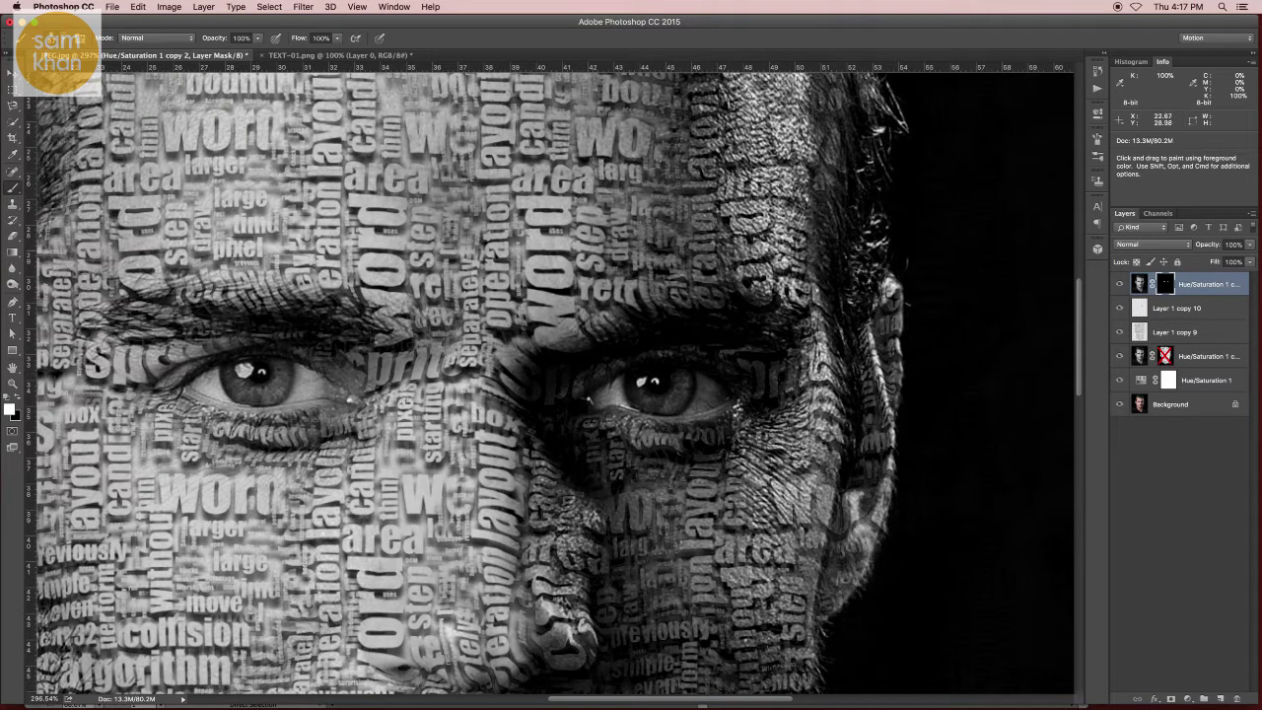
Lower brush opacity to 48% and paint black to restore texture around the eyes, then hide rulers
left_click_drag(253, 39, 236, 54)
key("x")
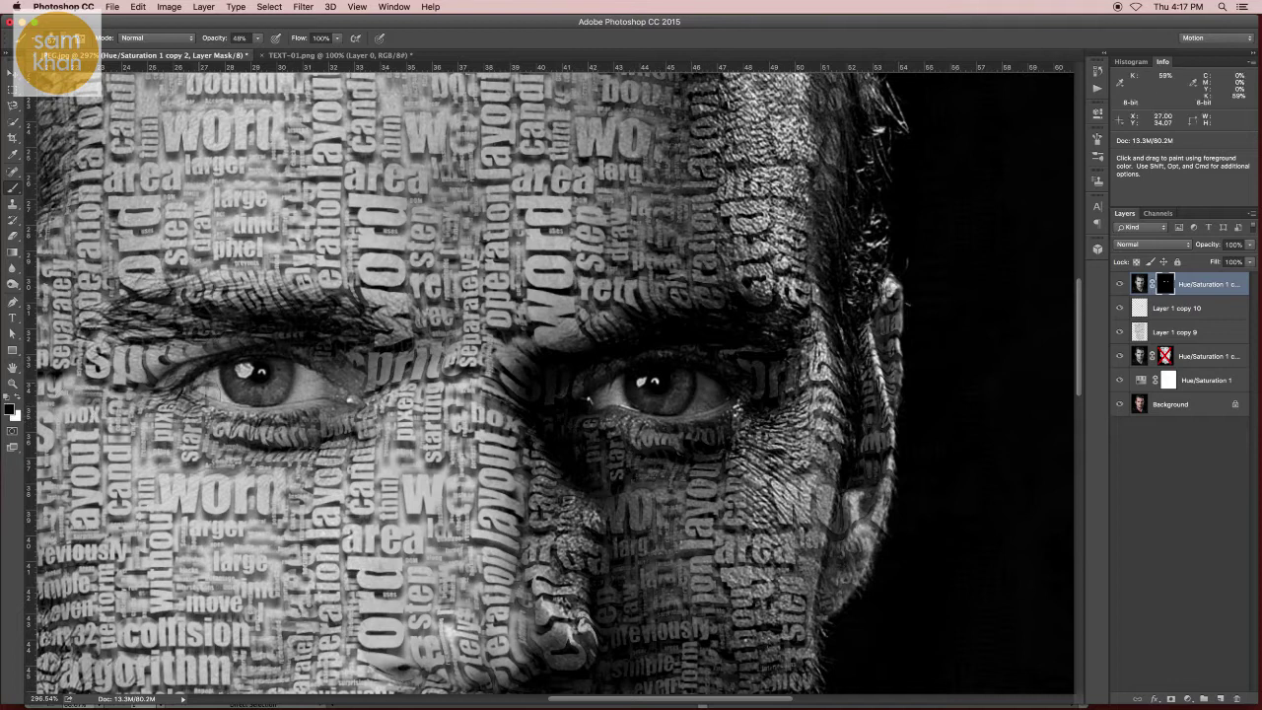
left_click_drag(207, 389, 306, 377)
mouse_move(580, 388)
left_mouse_down()
mouse_move(723, 376)
mouse_move(703, 417)
left_mouse_up()
scroll(699, 419, "down", 2)
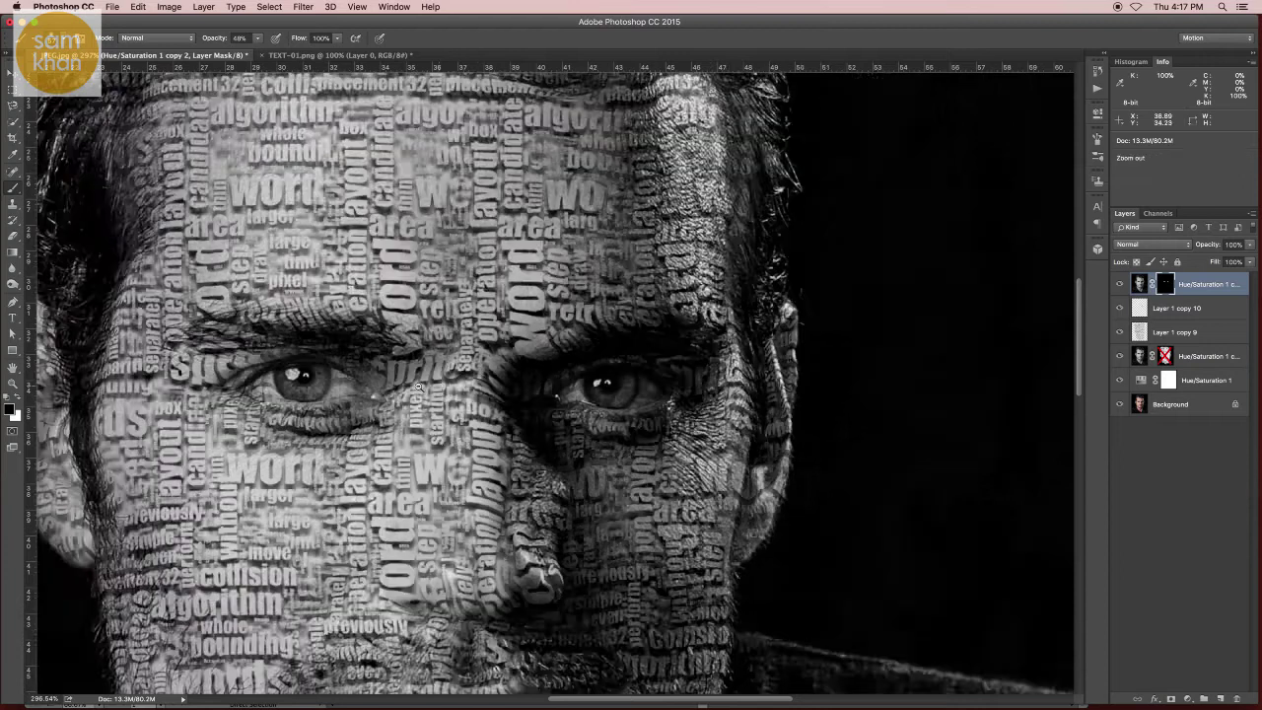
scroll(698, 419, "down", 3)
scroll(698, 419, "down", 2)
key("v")
key("super+0")
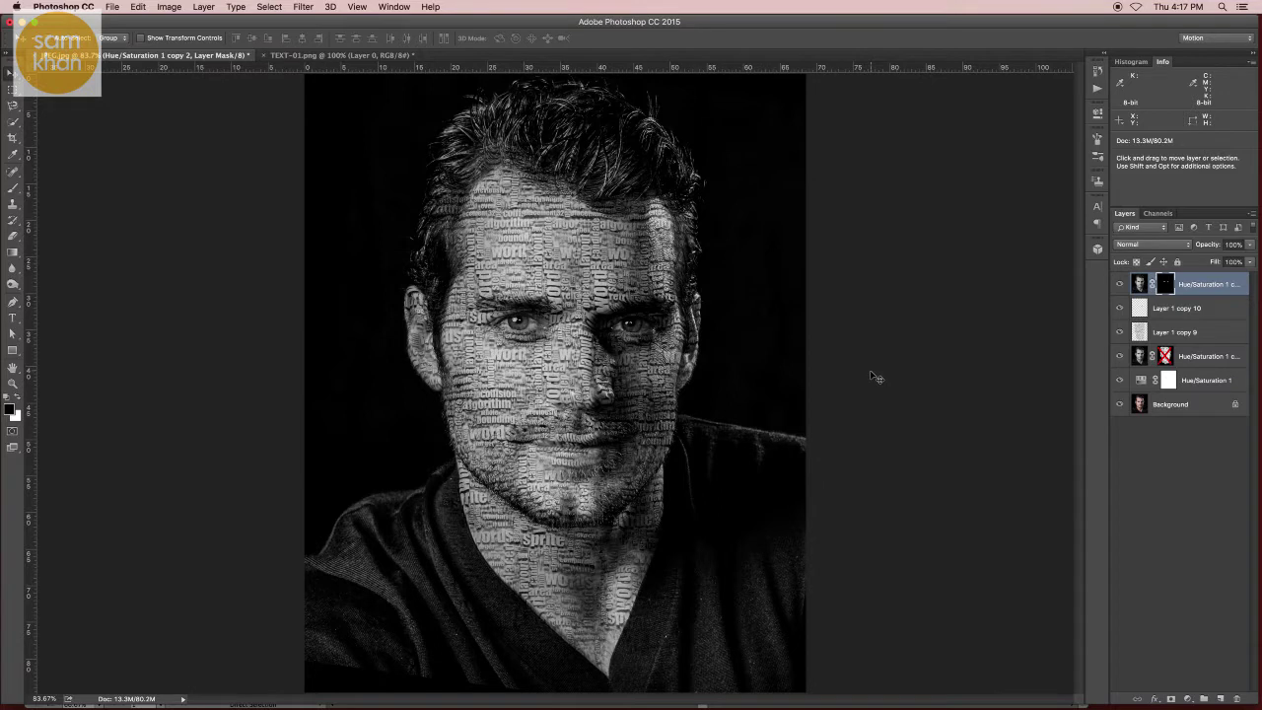
key("super+r")
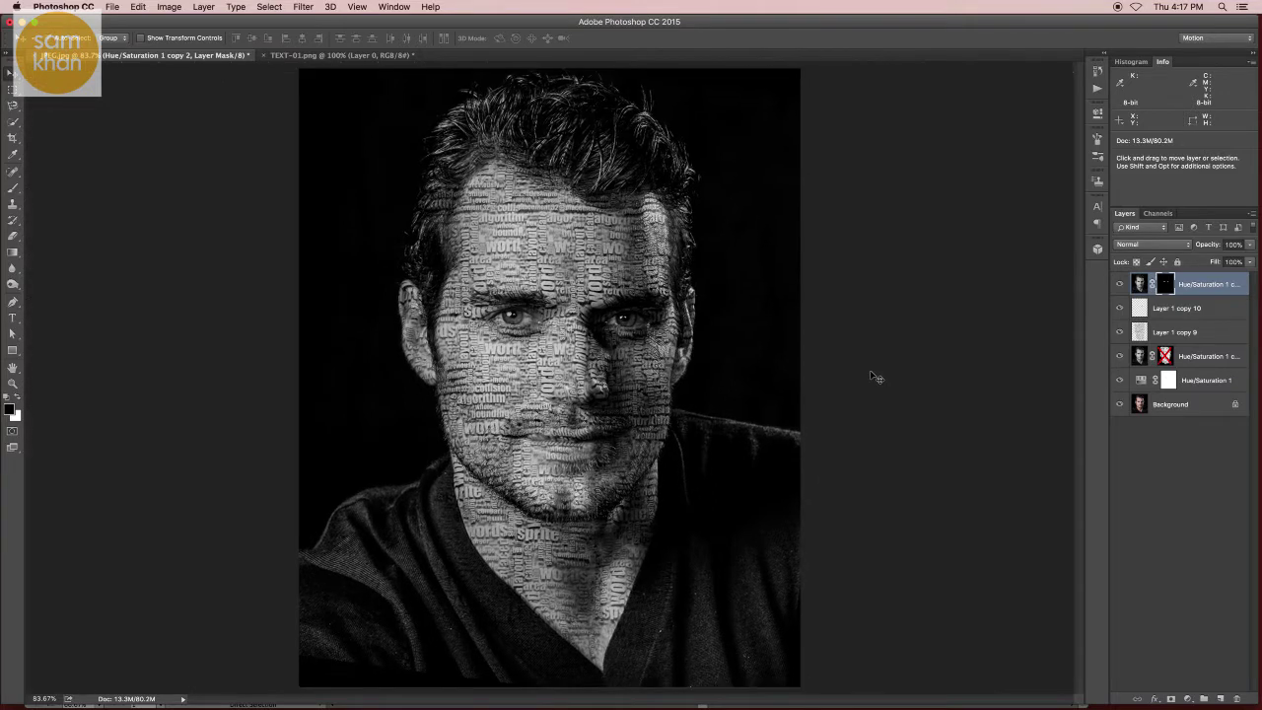